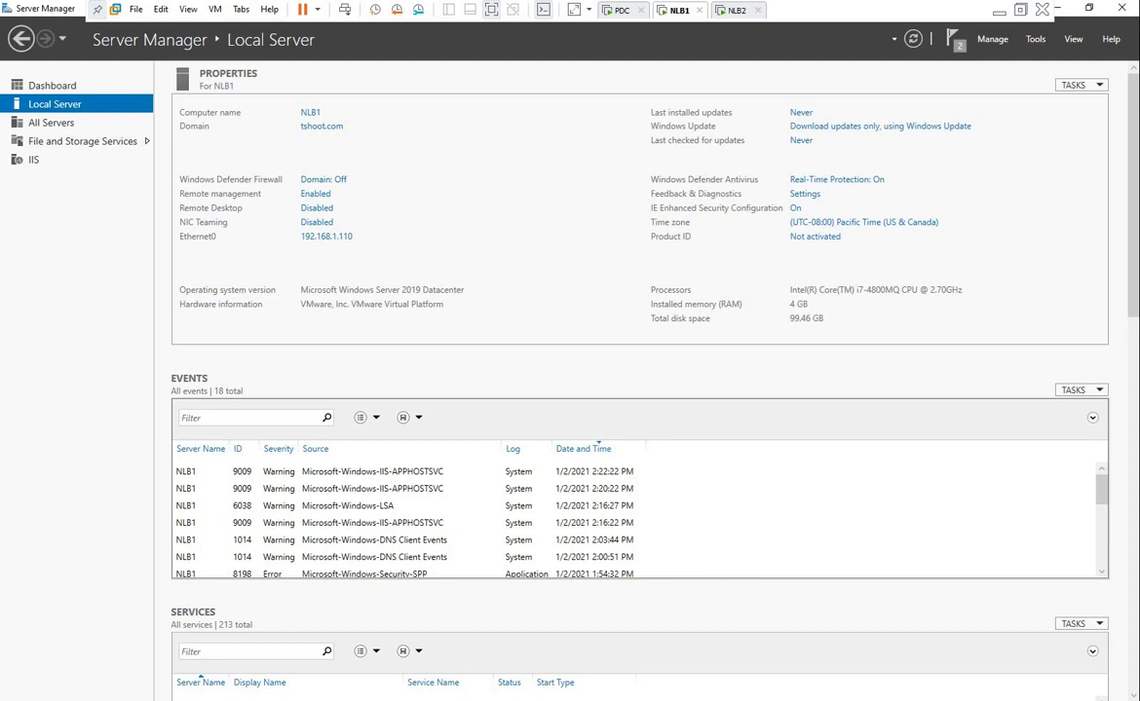
Start Add Roles and Features with a role-based installation targeting NLB1.
click(992, 40)
click(1013, 55)
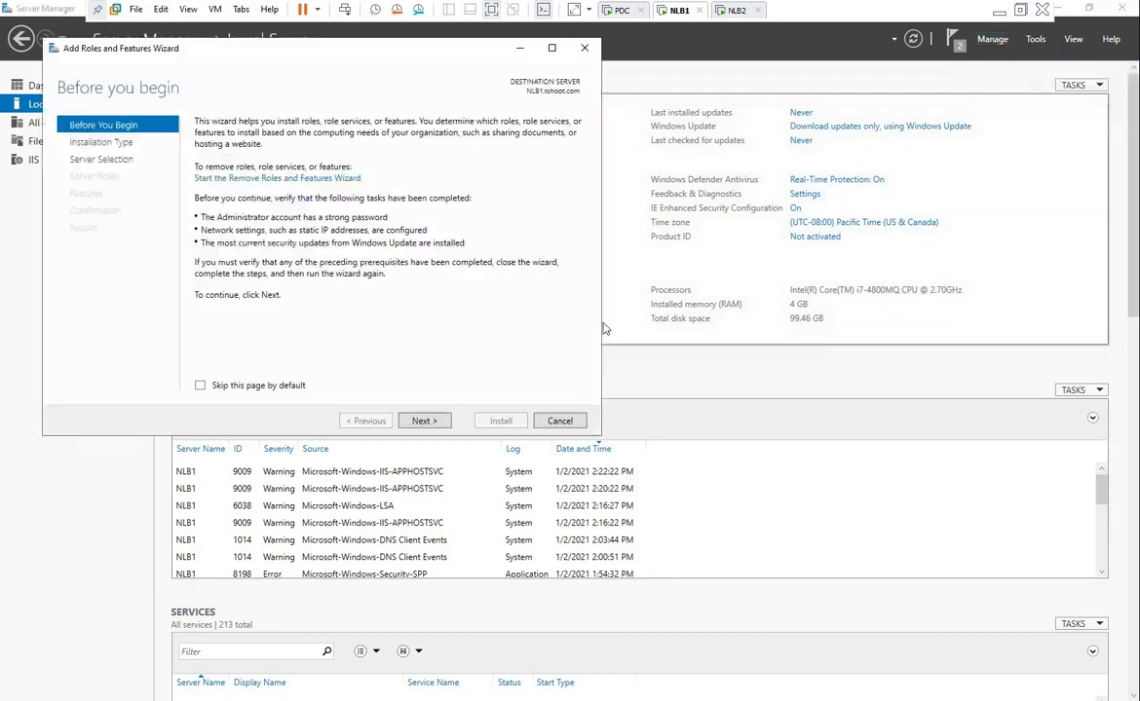
click(438, 421)
click(437, 422)
click(437, 422)
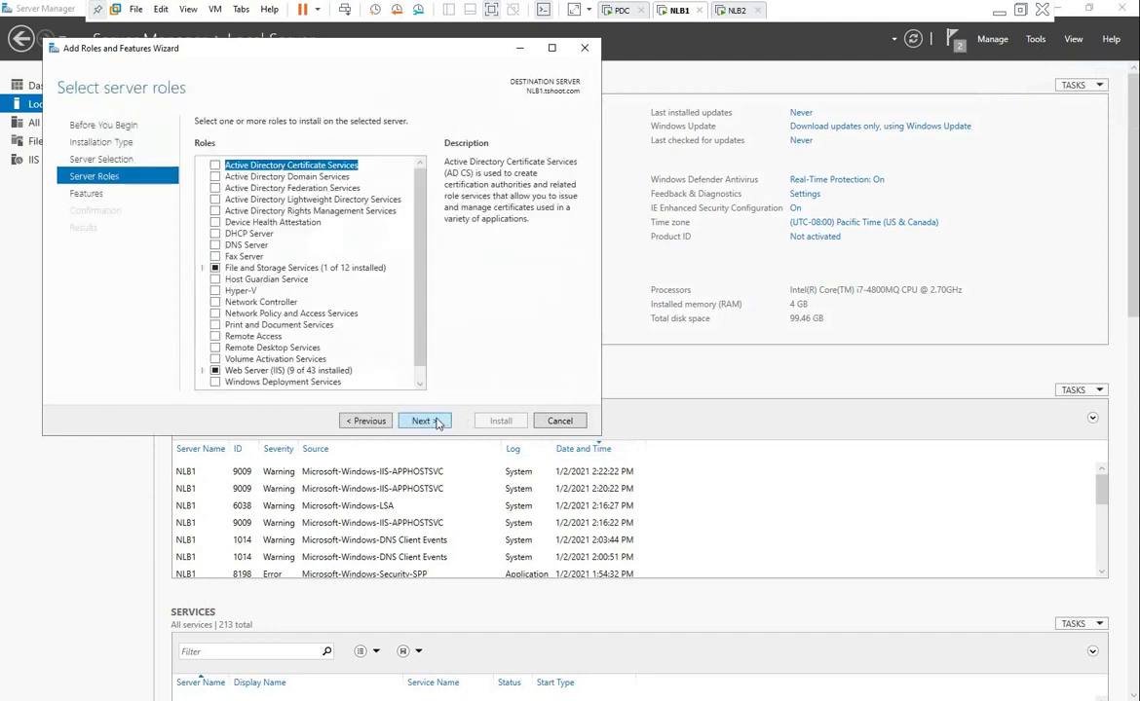
scroll(424, 331, down, 1)
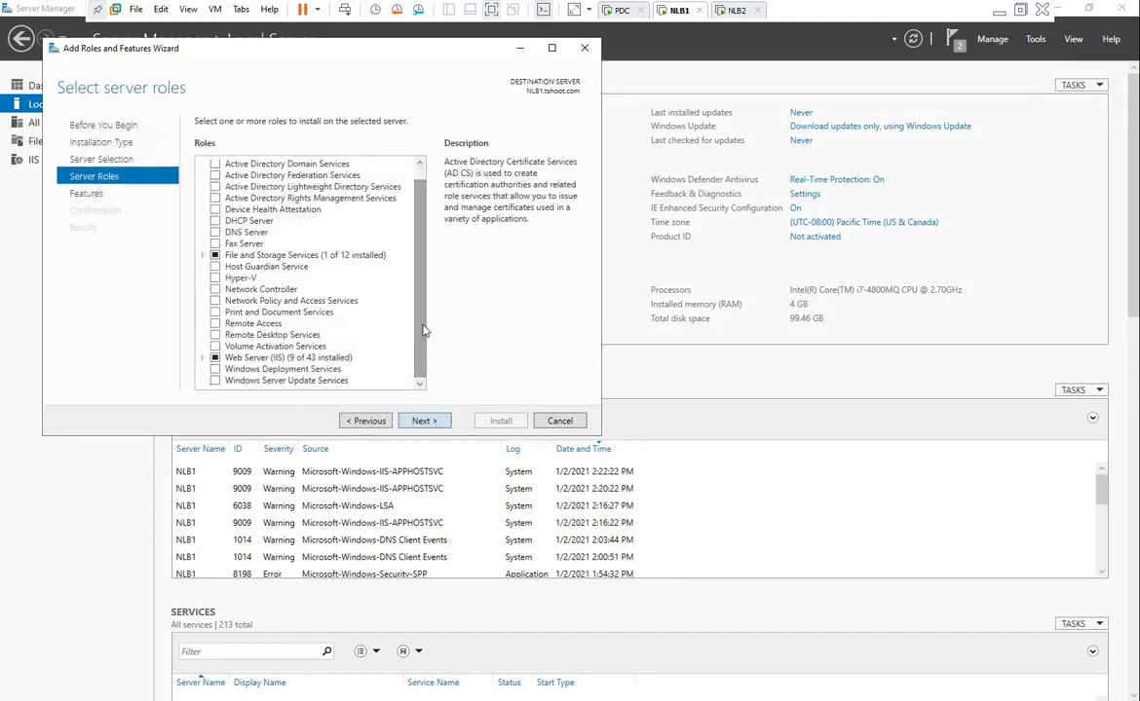
Install the Network Load Balancing feature and its management tools on NLB1, then switch to NLB2.
click(424, 421)
scroll(328, 331, down, 4)
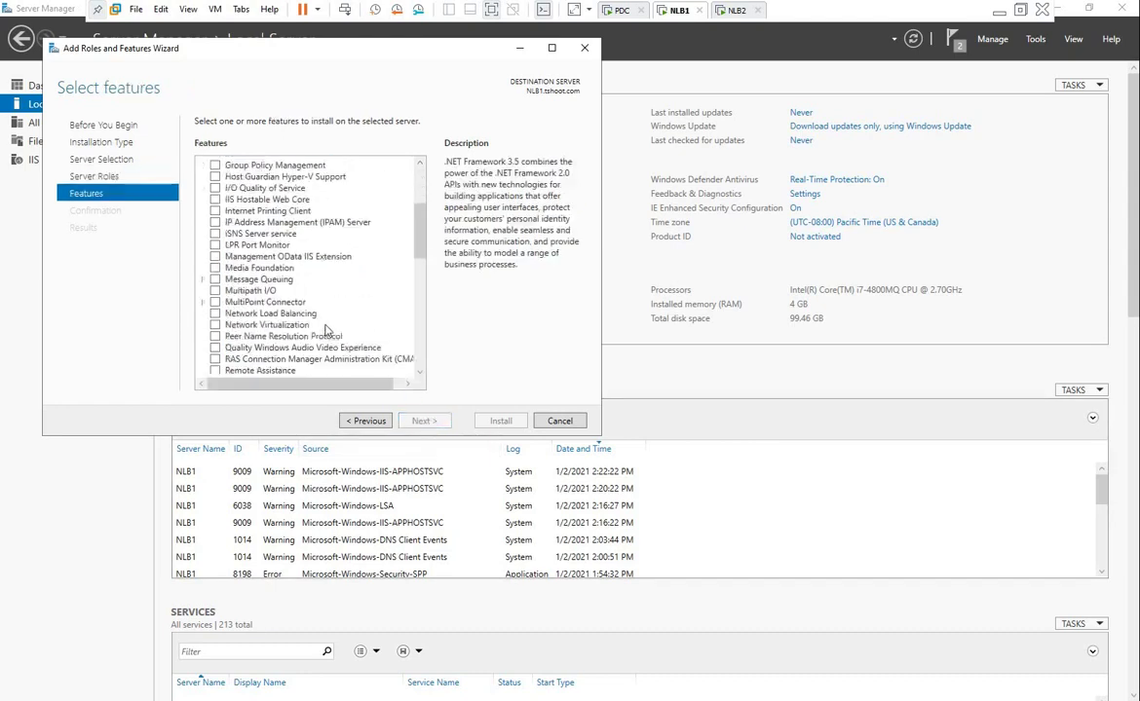
click(269, 314)
click(215, 314)
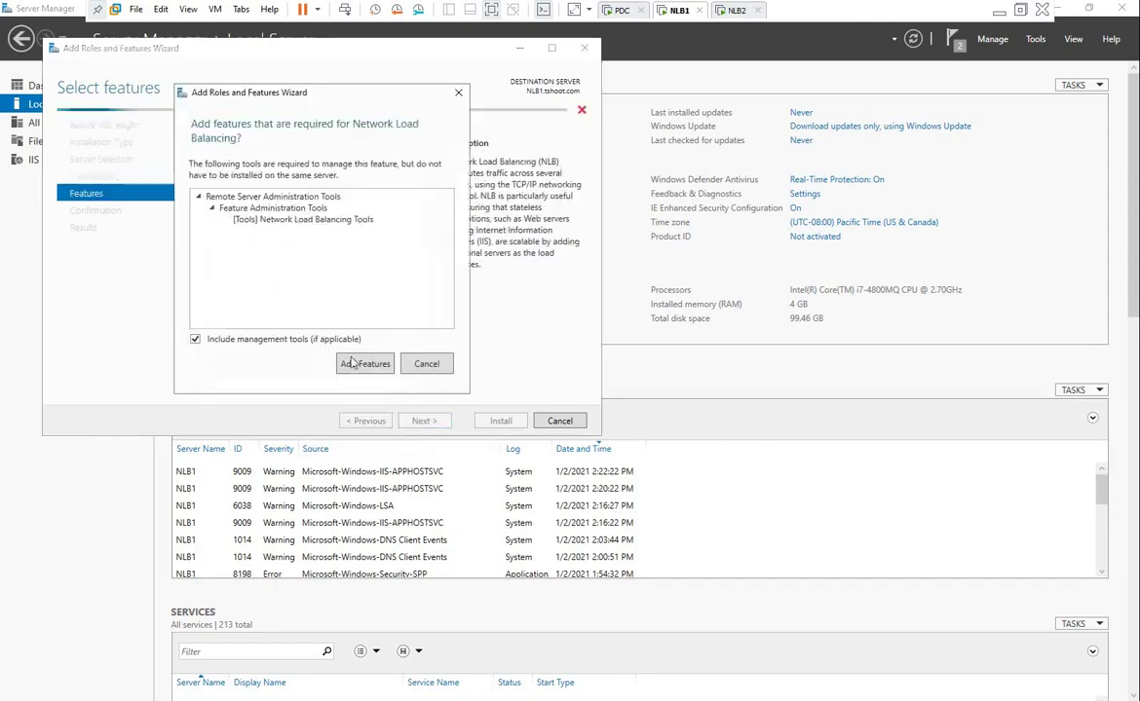
click(353, 363)
click(423, 420)
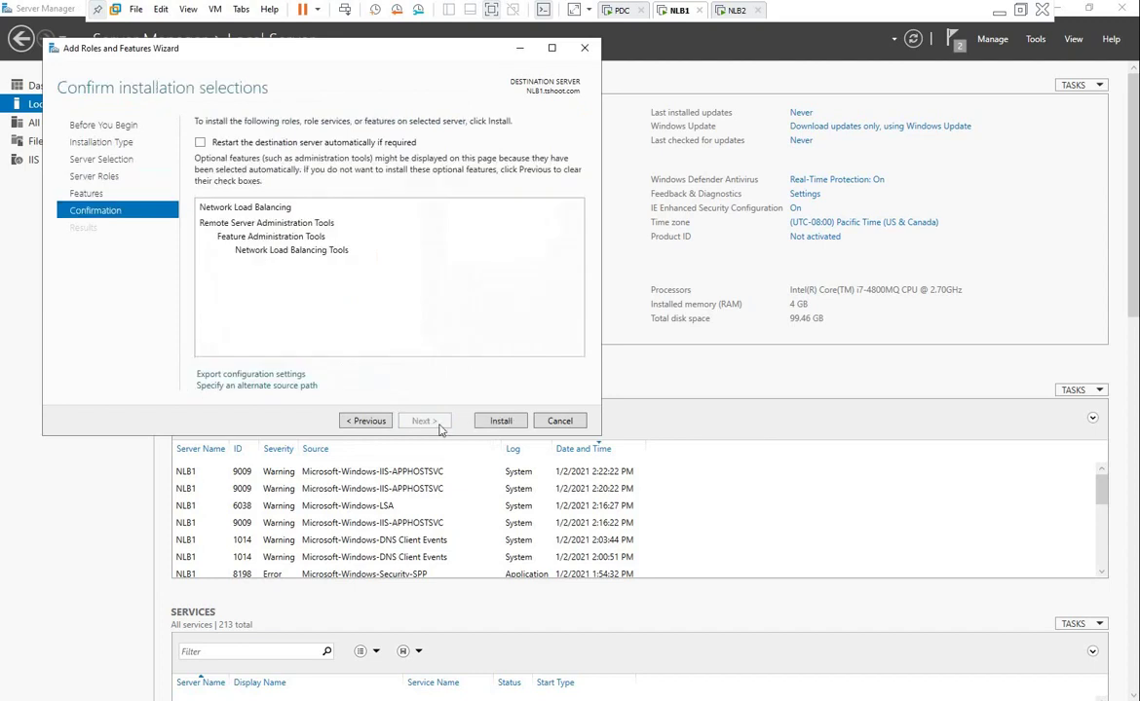
click(496, 424)
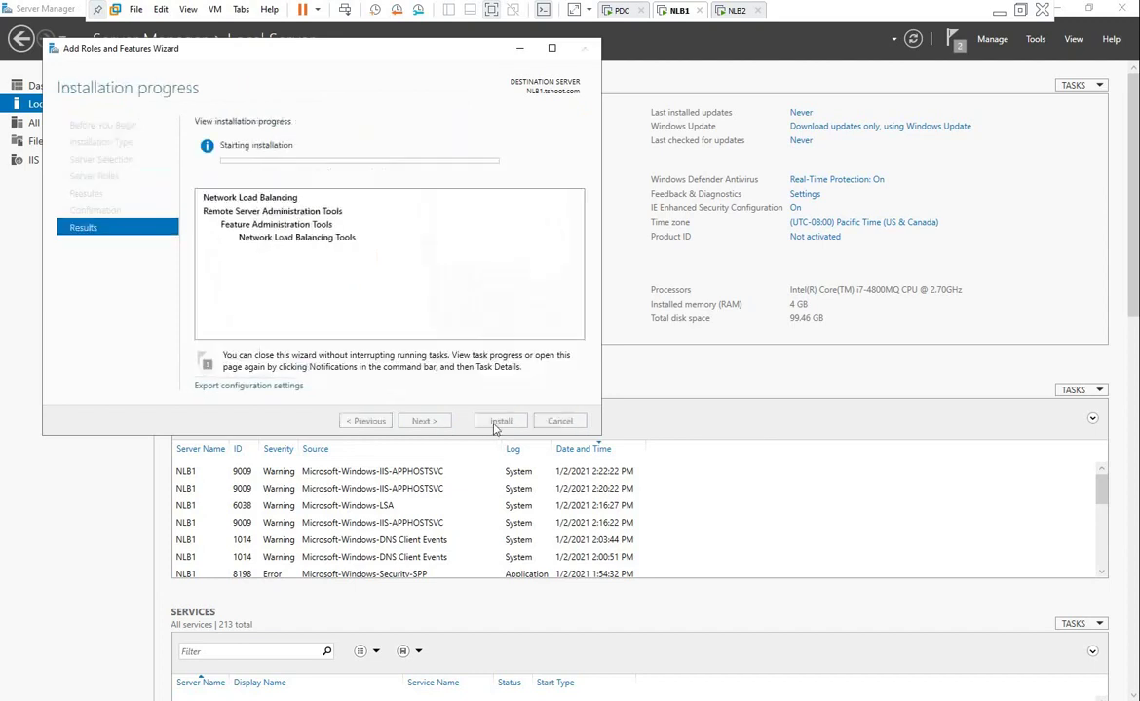
click(745, 13)
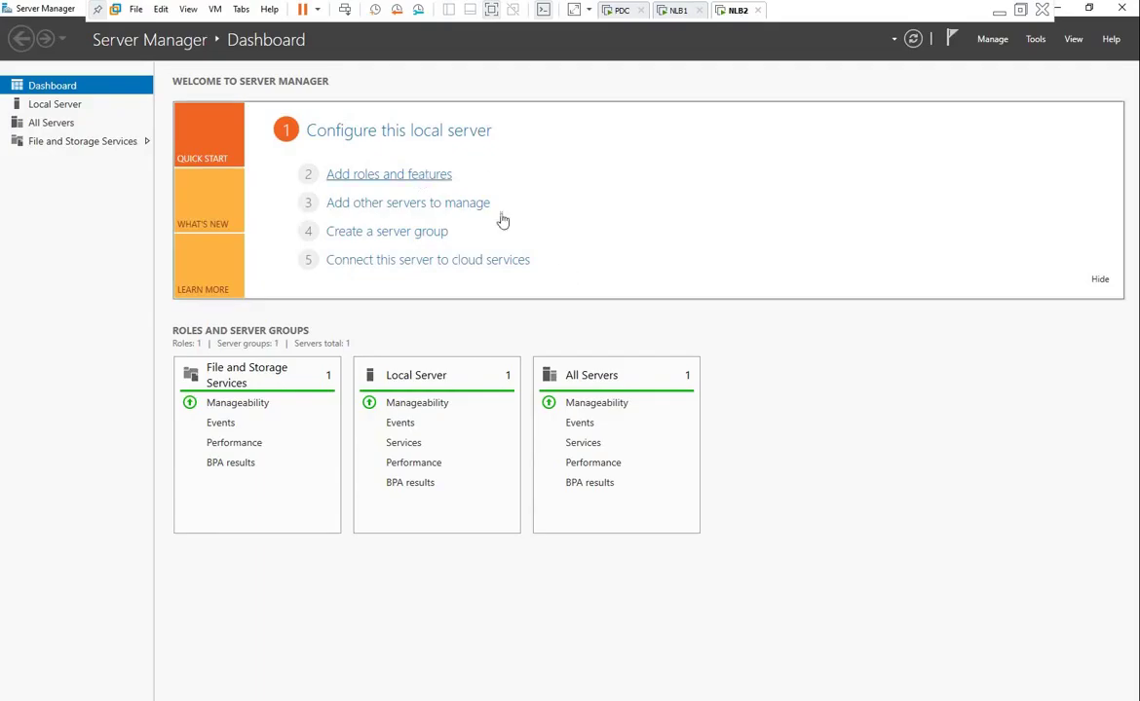
On NLB2, select the Web Server (IIS) role with its management tools.
click(440, 441)
click(431, 443)
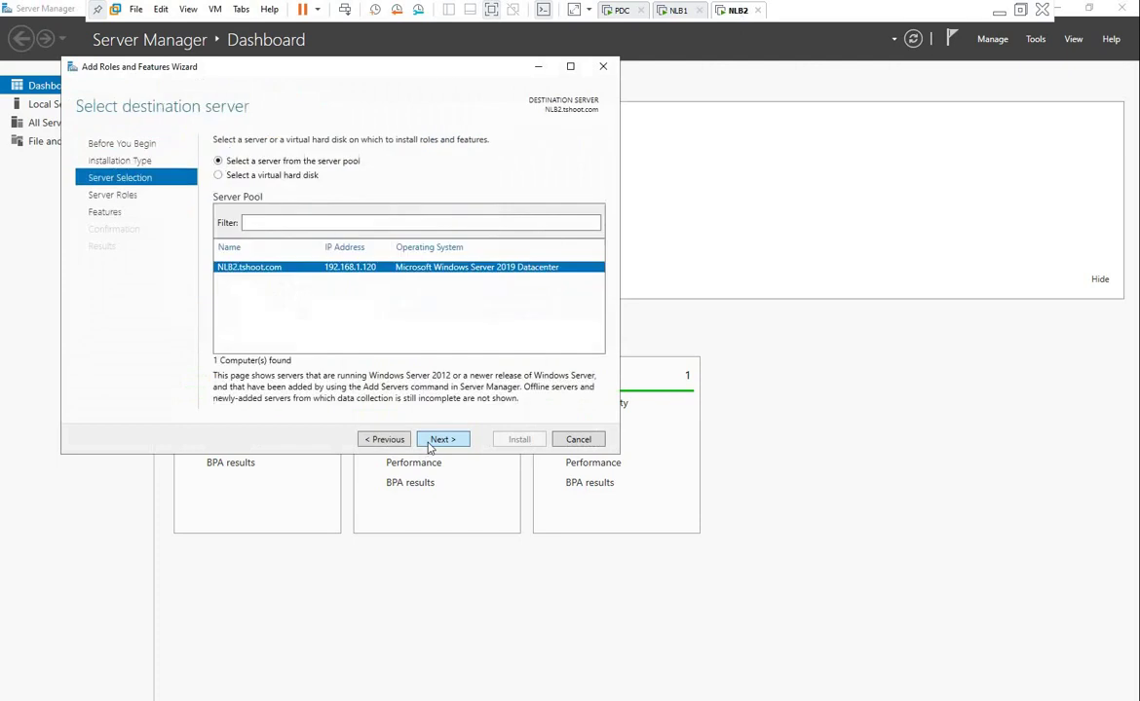
click(429, 442)
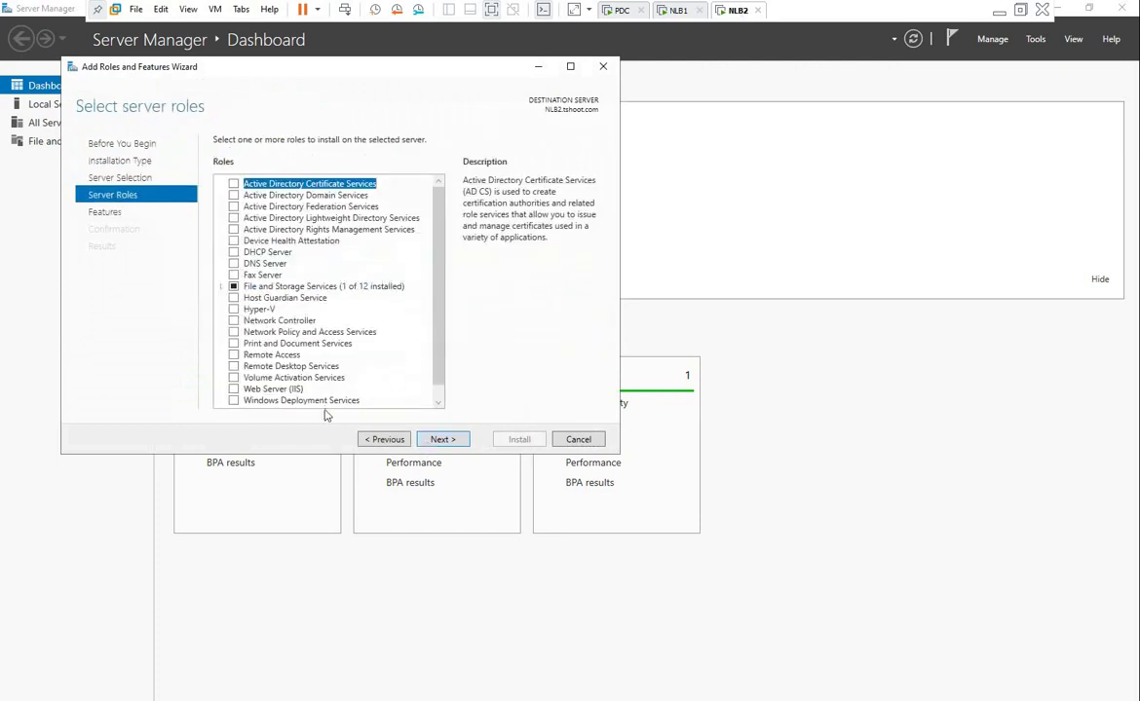
click(269, 389)
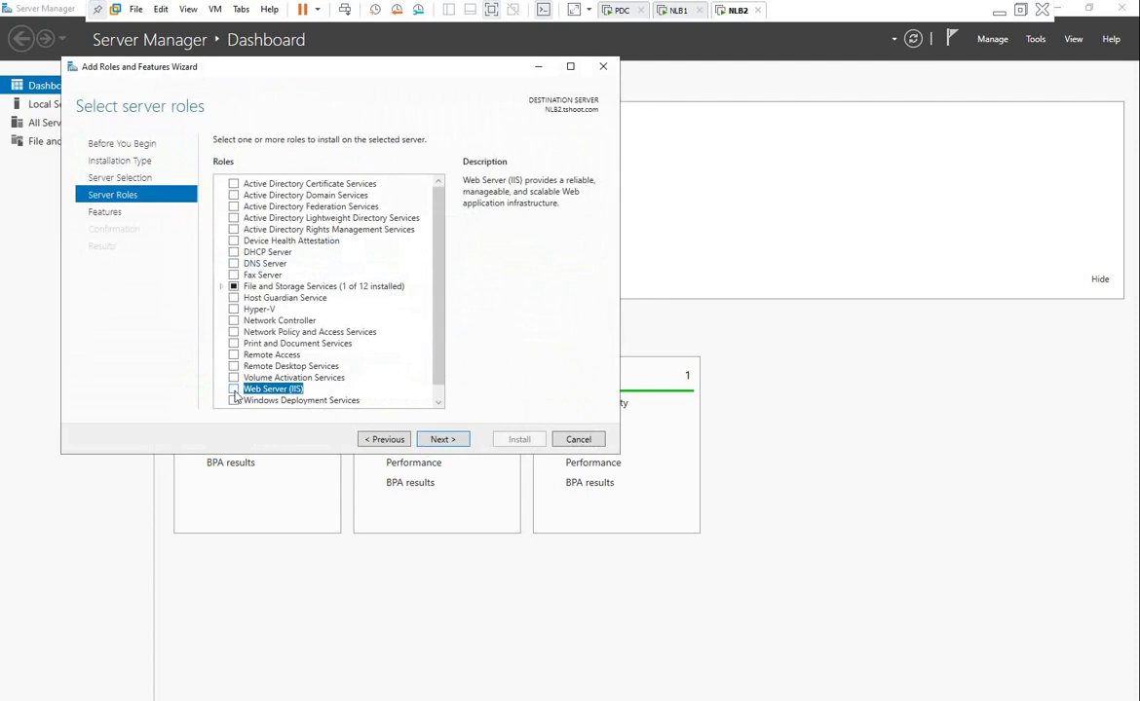
click(234, 389)
click(381, 374)
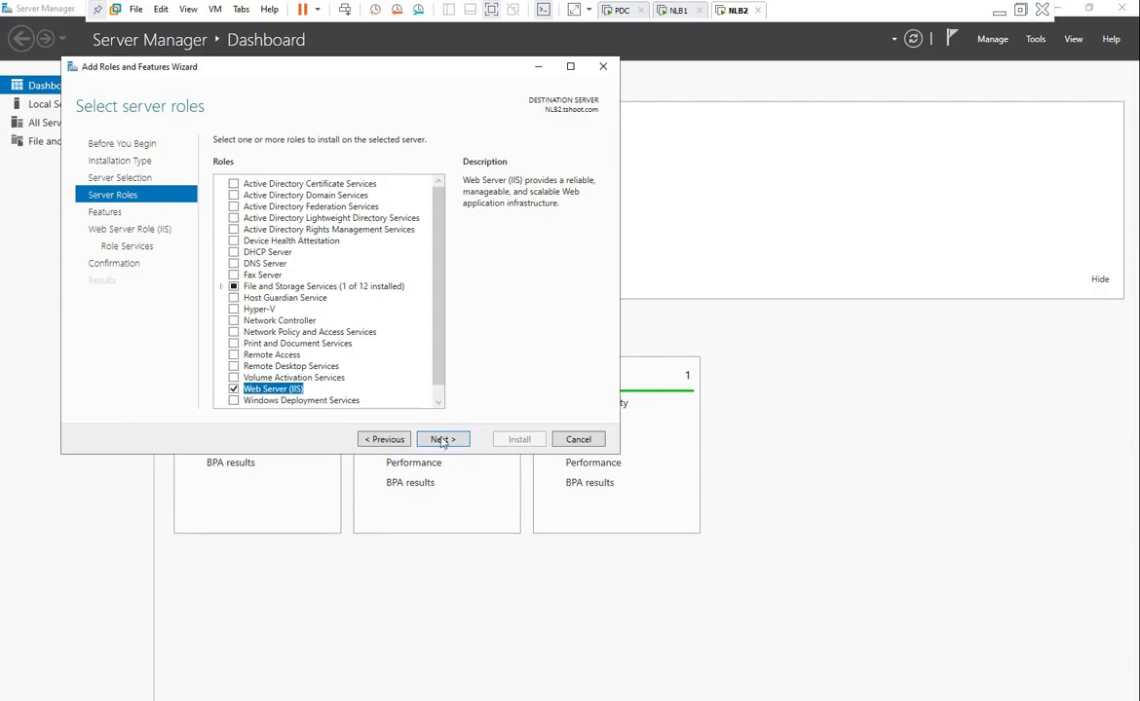
Add Network Load Balancing, keep default IIS role services, install, and return to NLB1.
click(446, 441)
scroll(414, 356, down, 4)
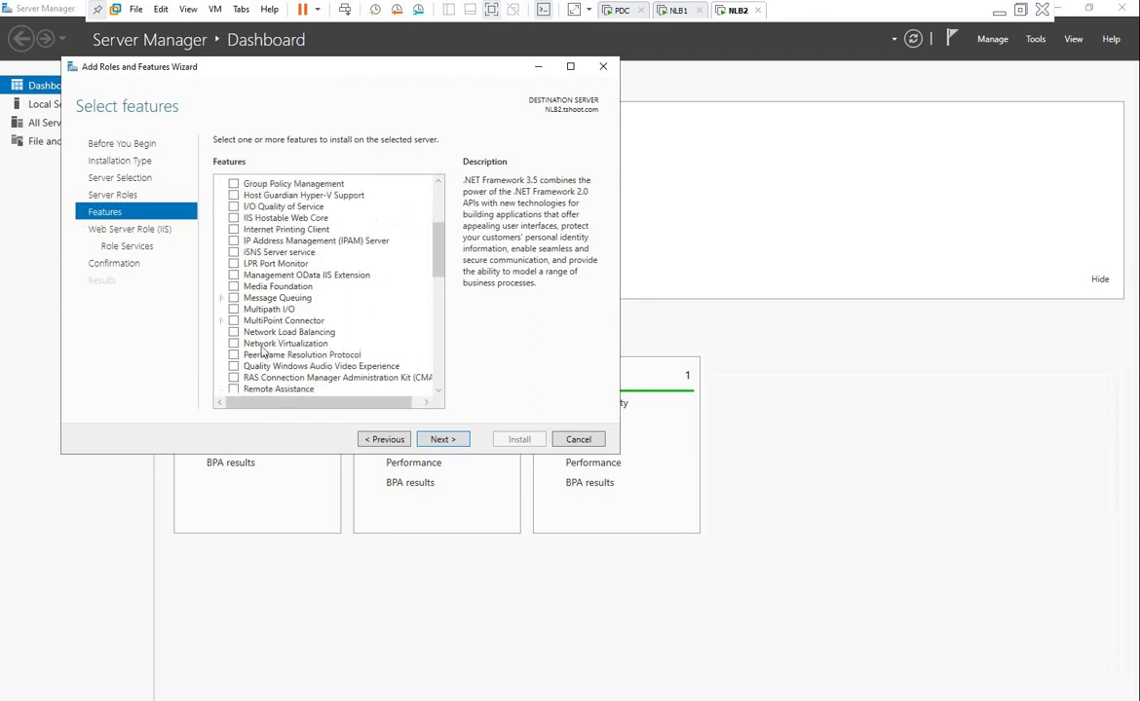
click(233, 332)
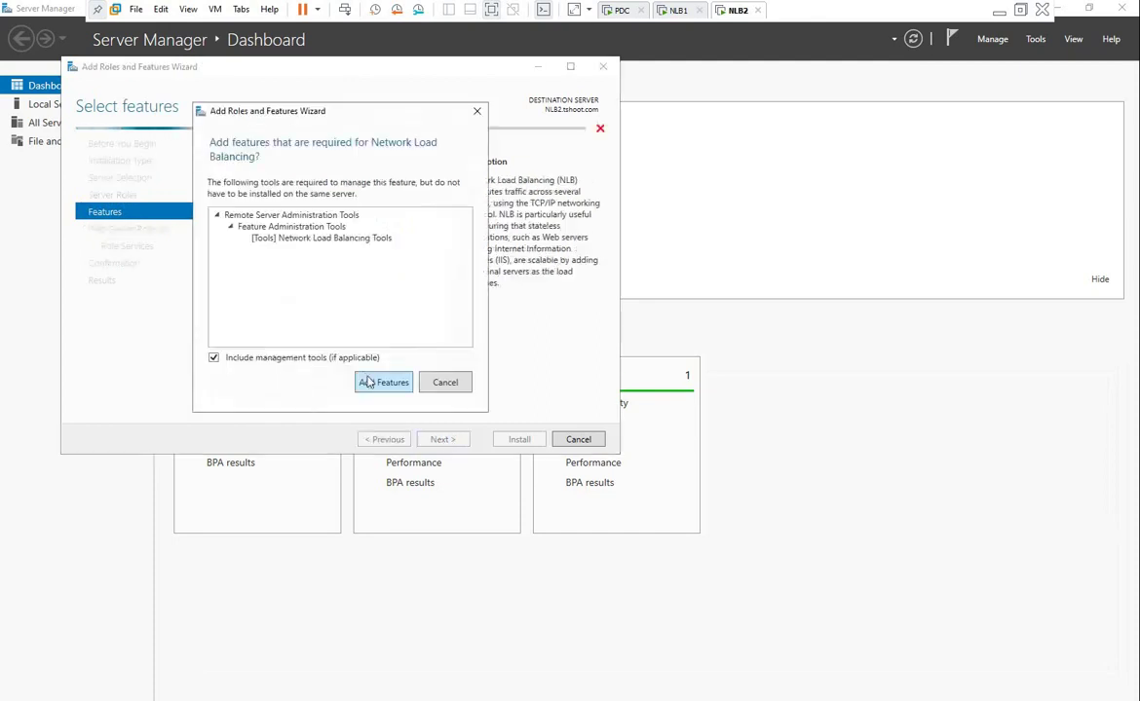
click(373, 382)
click(444, 439)
click(462, 439)
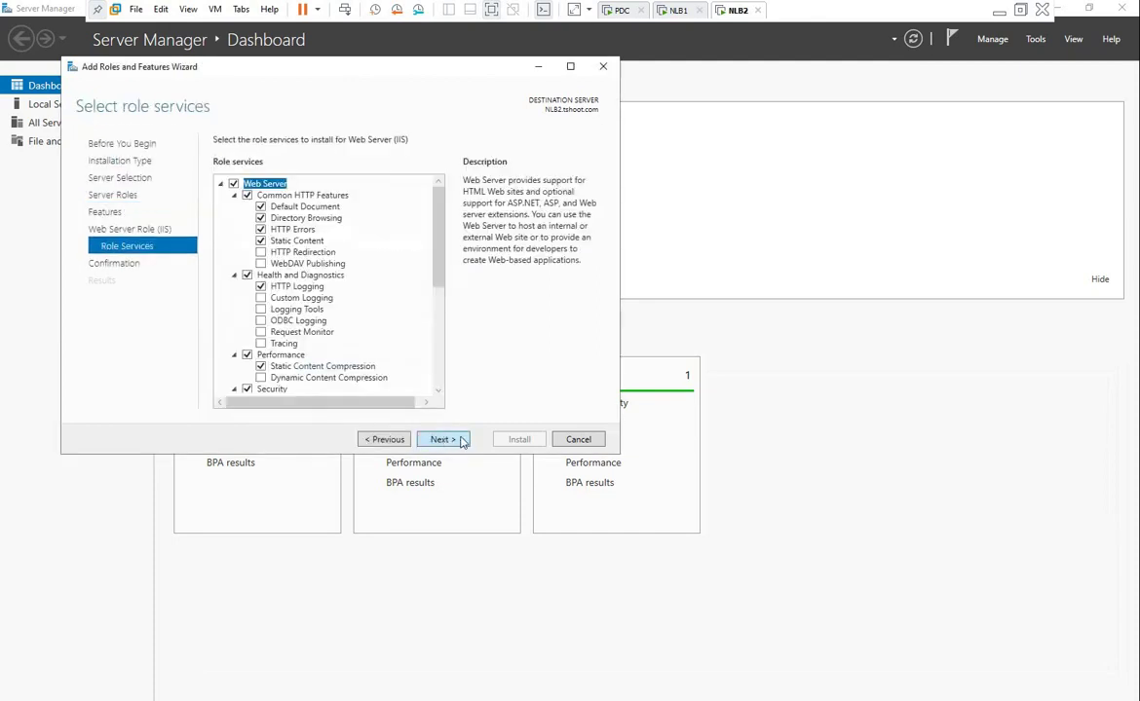
click(452, 439)
click(519, 439)
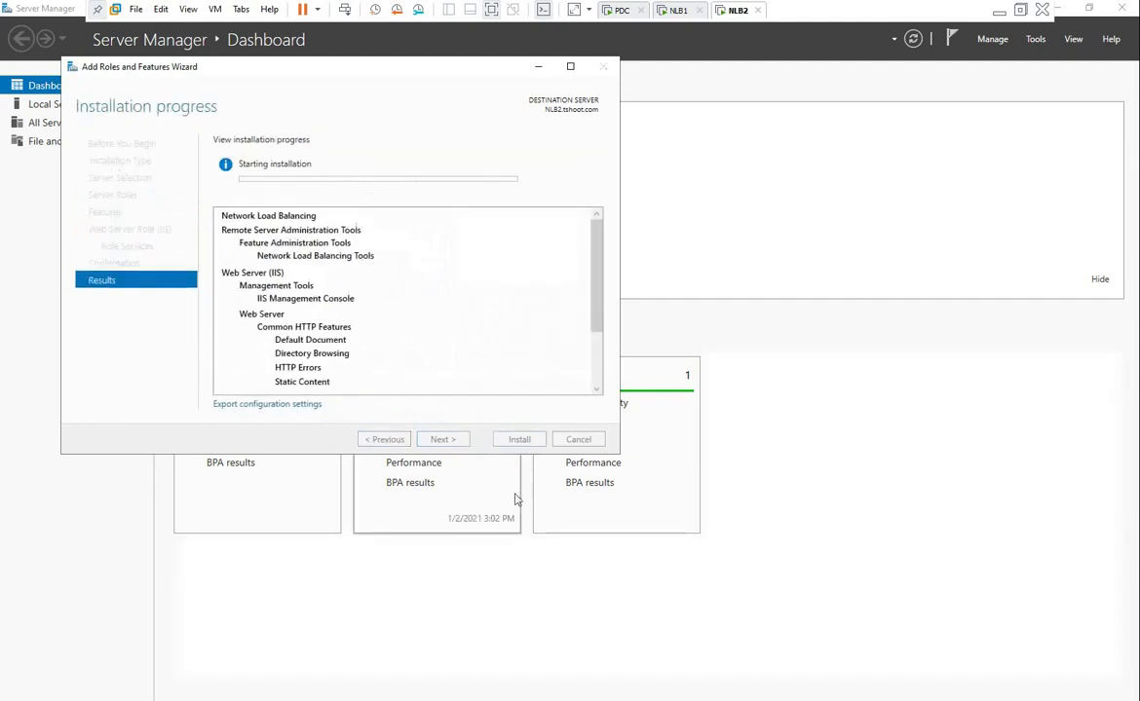
click(678, 10)
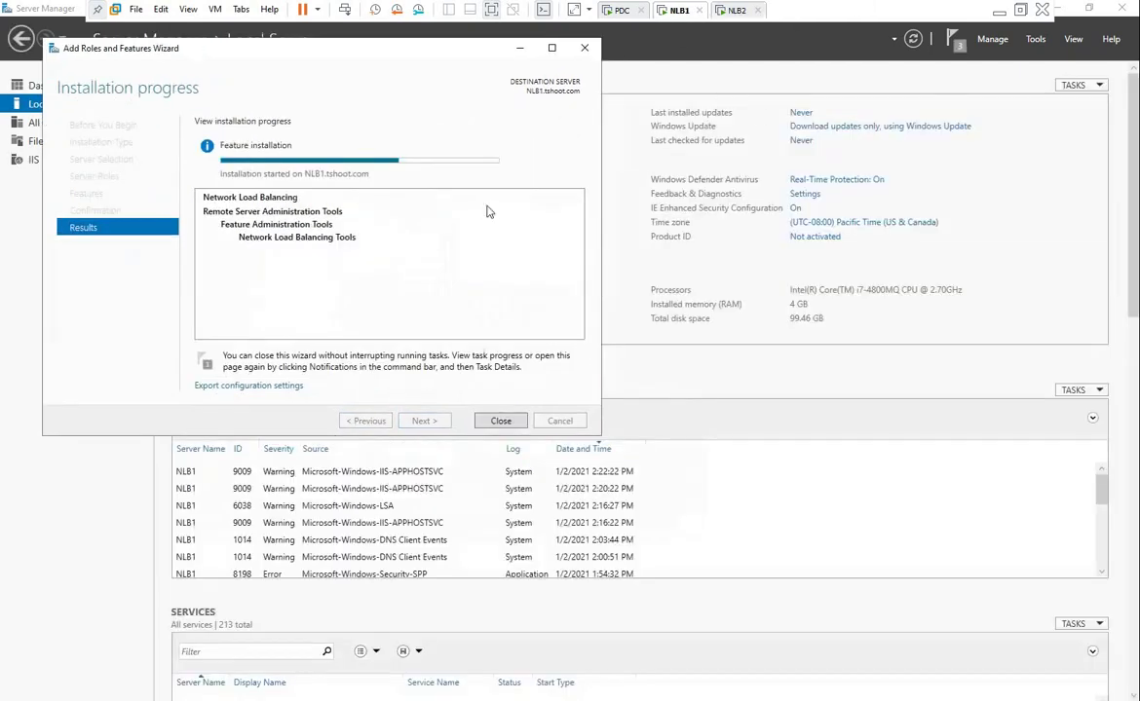
Close the finished installation wizards on NLB1 and NLB2, then open NLB1's Tools menu.
drag(348, 48, 498, 83)
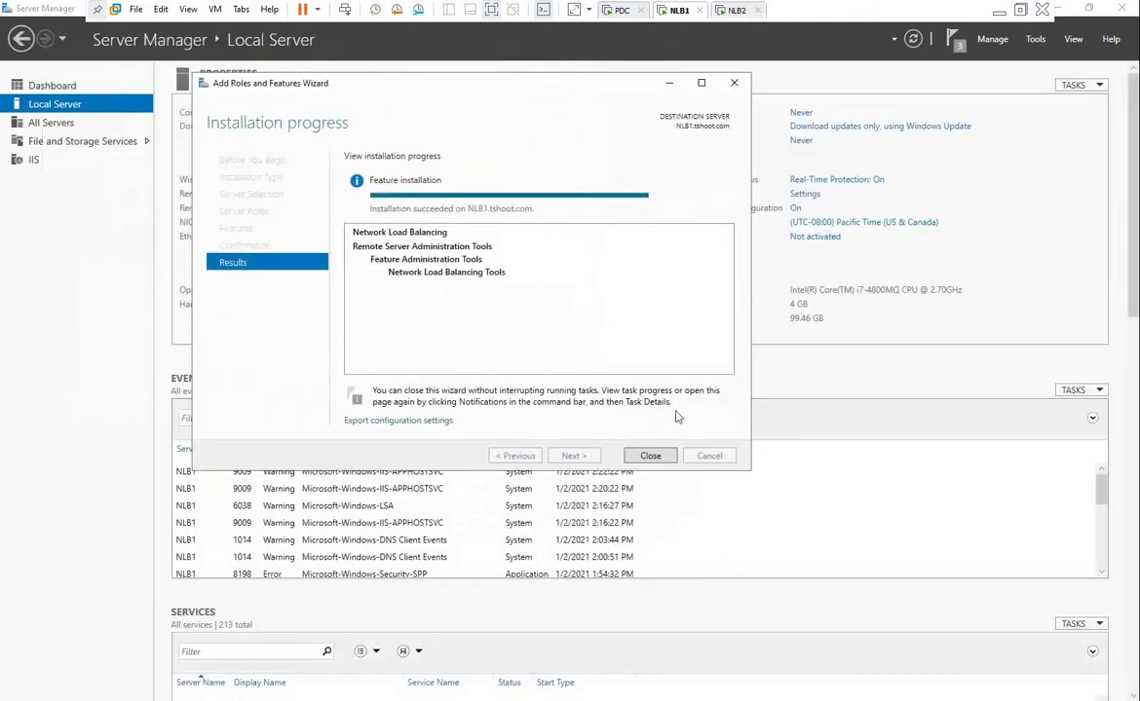
click(649, 454)
click(721, 10)
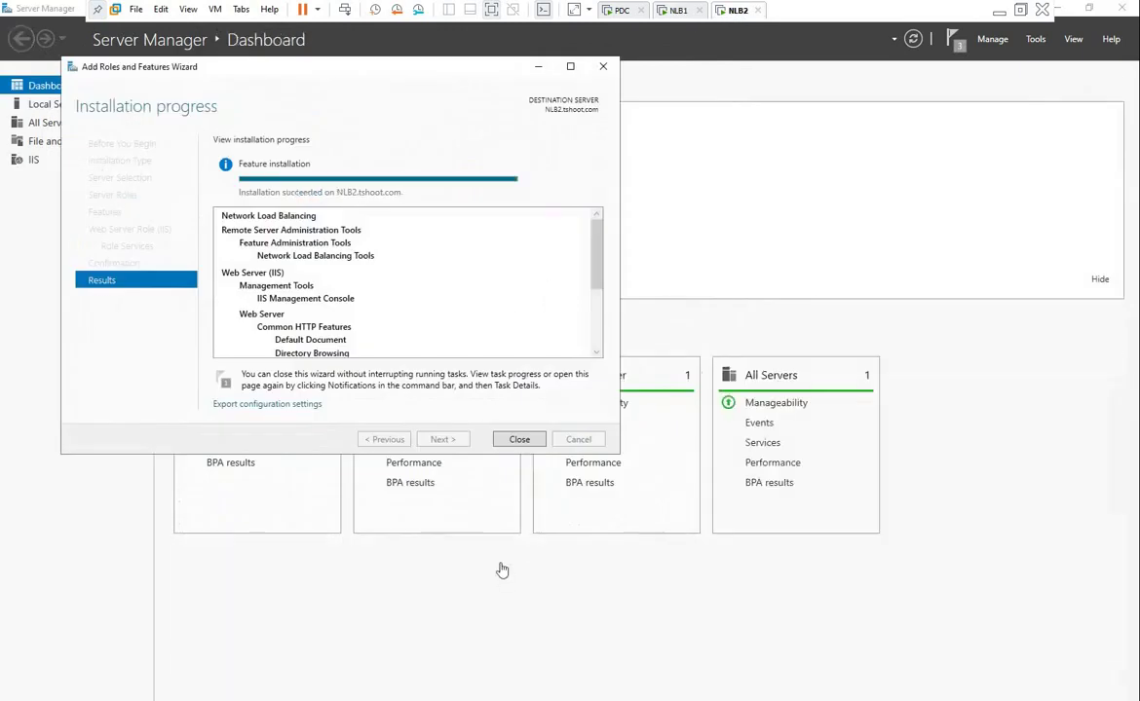
click(519, 440)
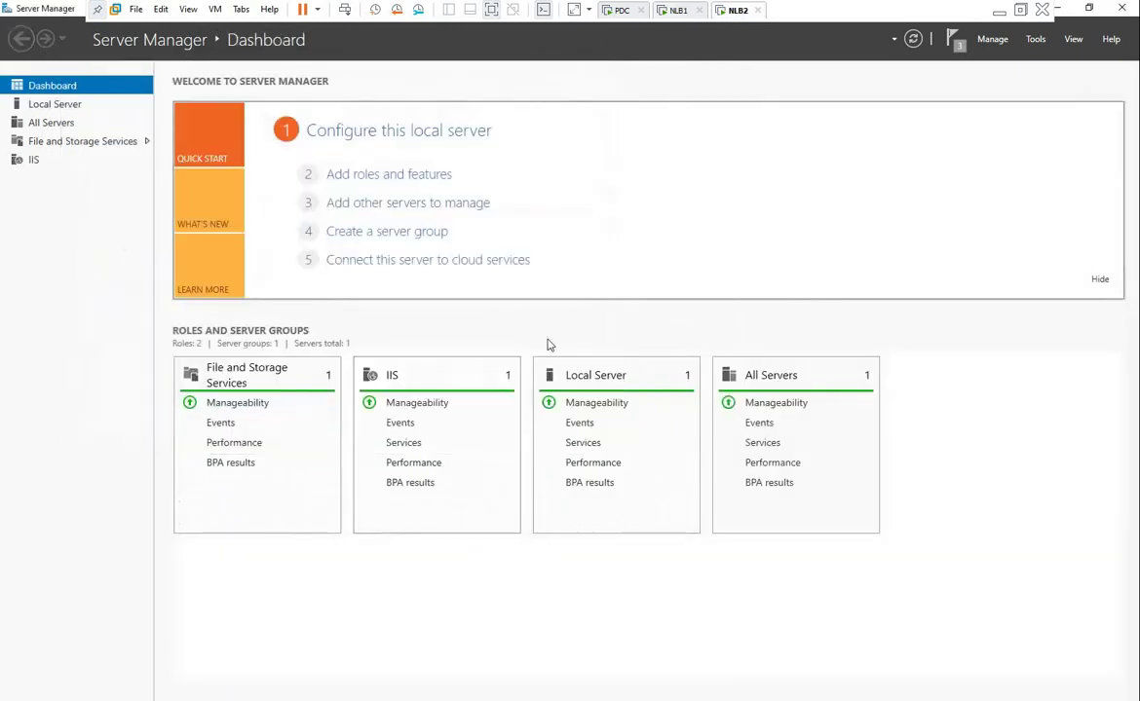
click(672, 9)
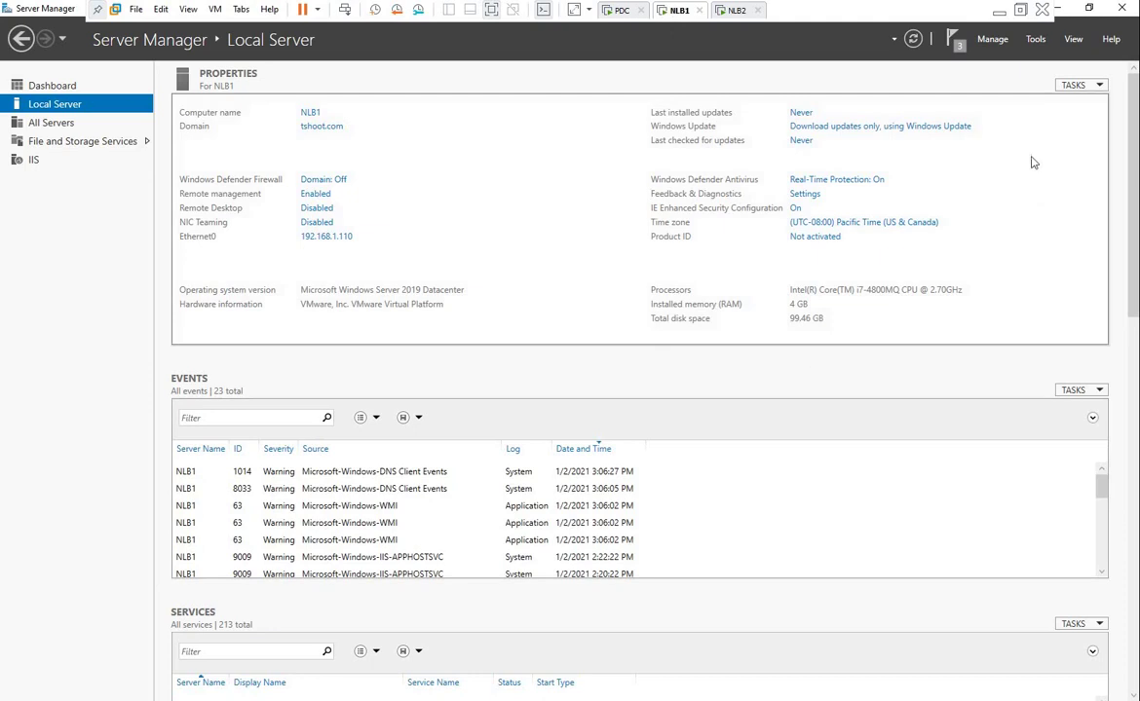
click(1035, 40)
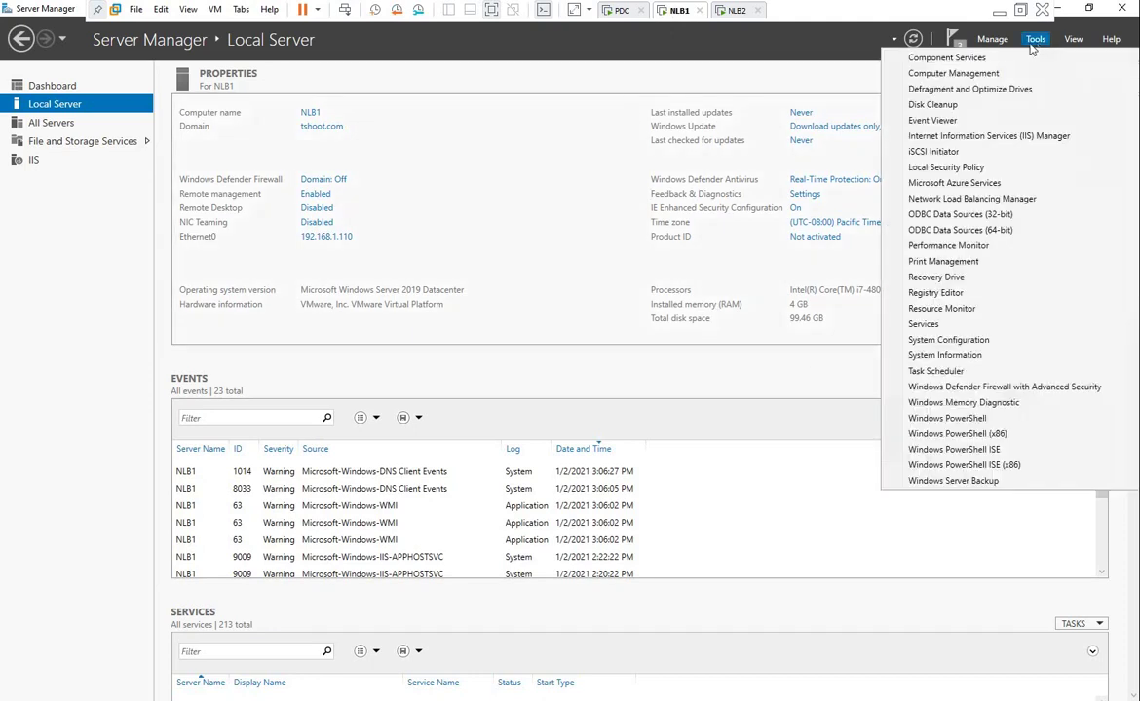
Launch Network Load Balancing Manager on NLB1 and maximize its window.
click(975, 199)
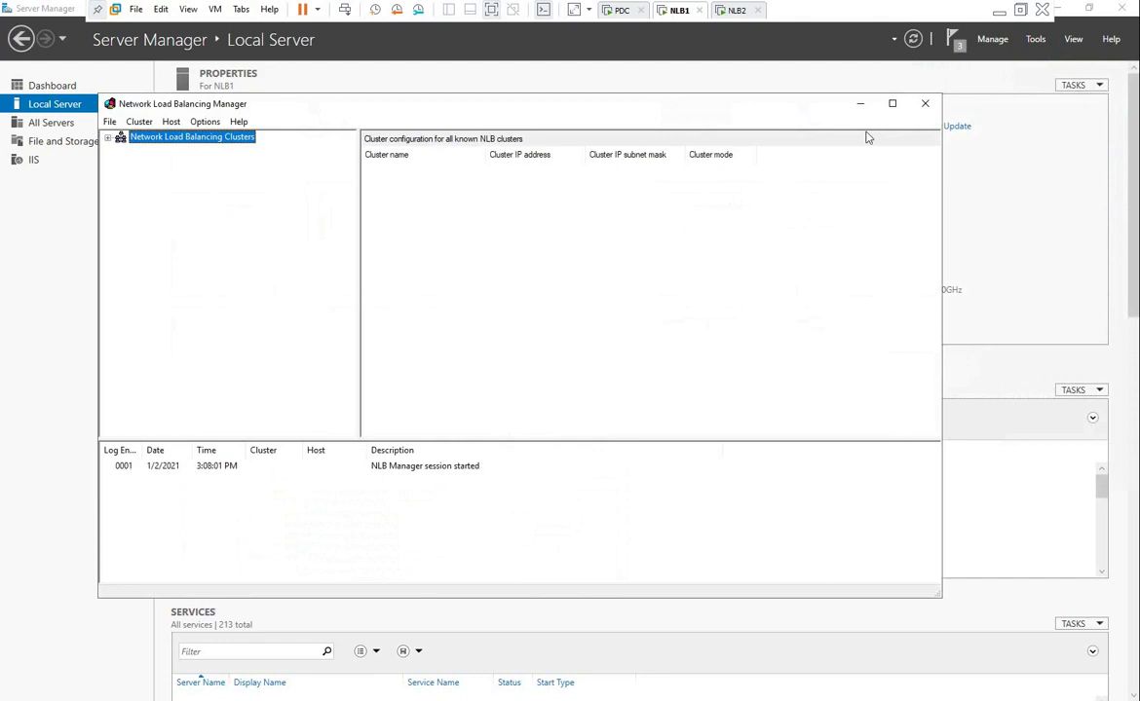
click(890, 102)
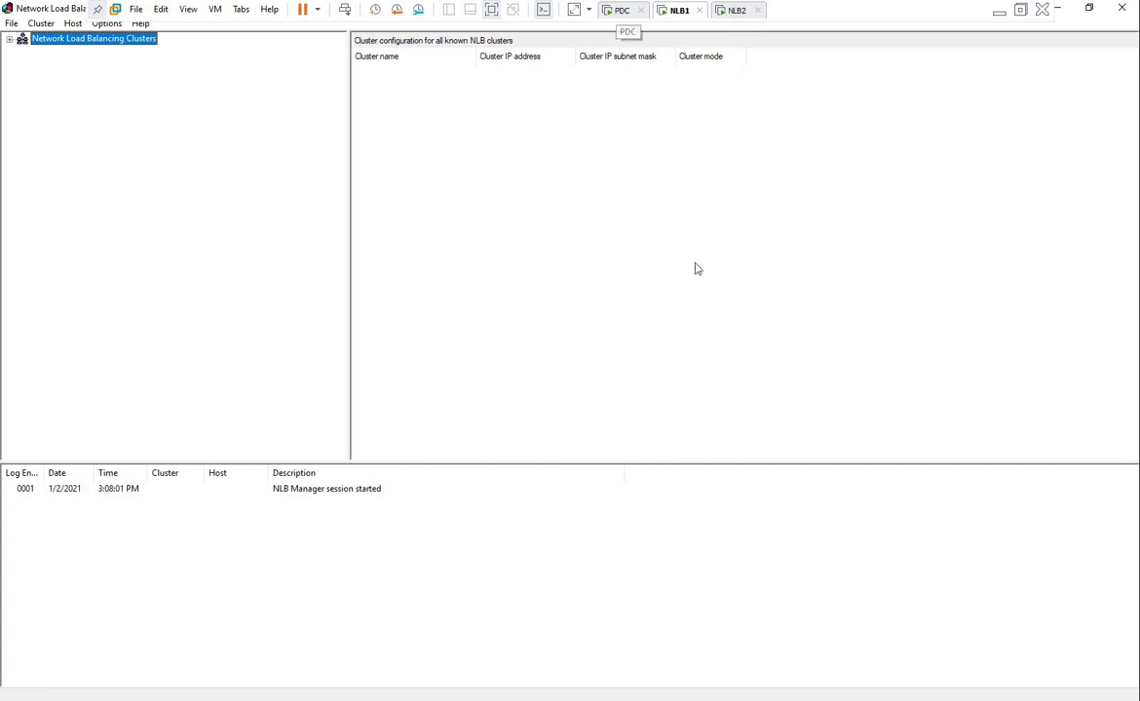
click(730, 290)
Start a New Cluster from the clusters node and connect to host 192.168.1.120.
click(88, 44)
right_click(87, 44)
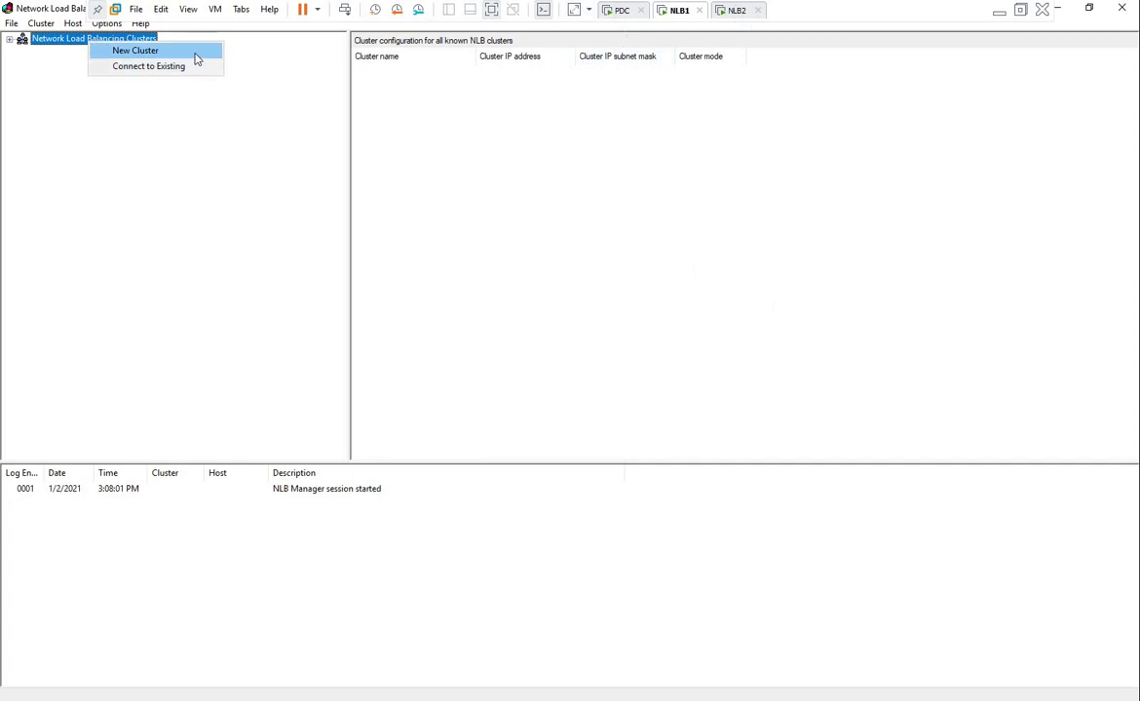
click(194, 51)
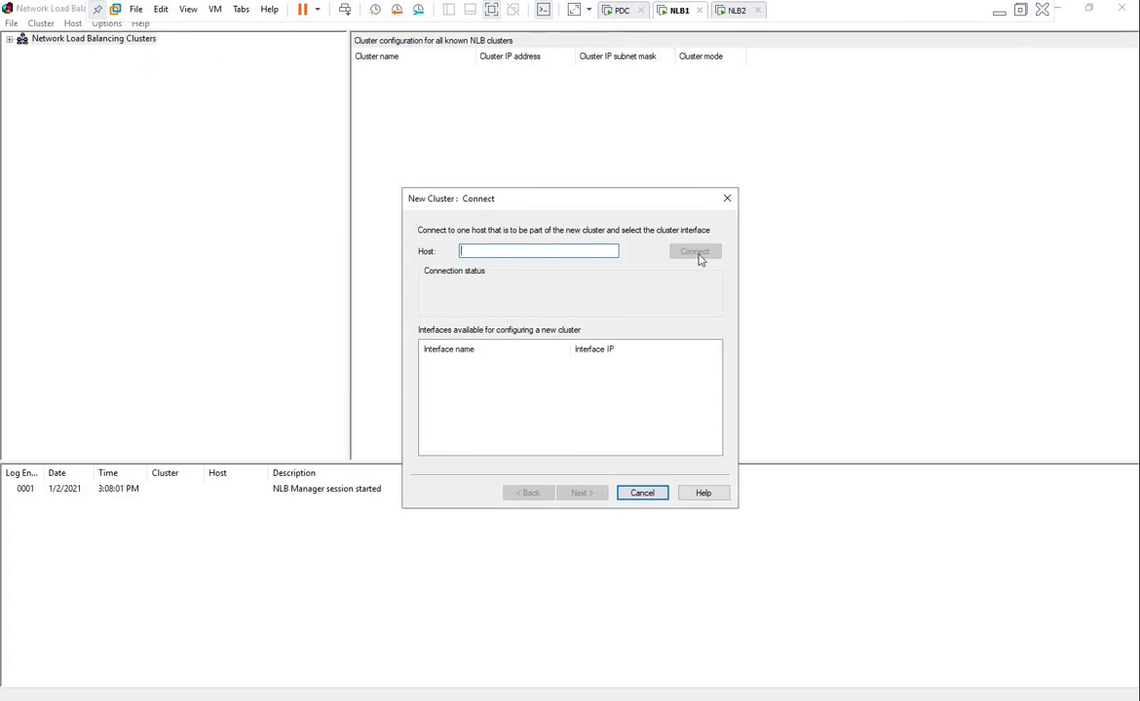
text(192.168.1.120)
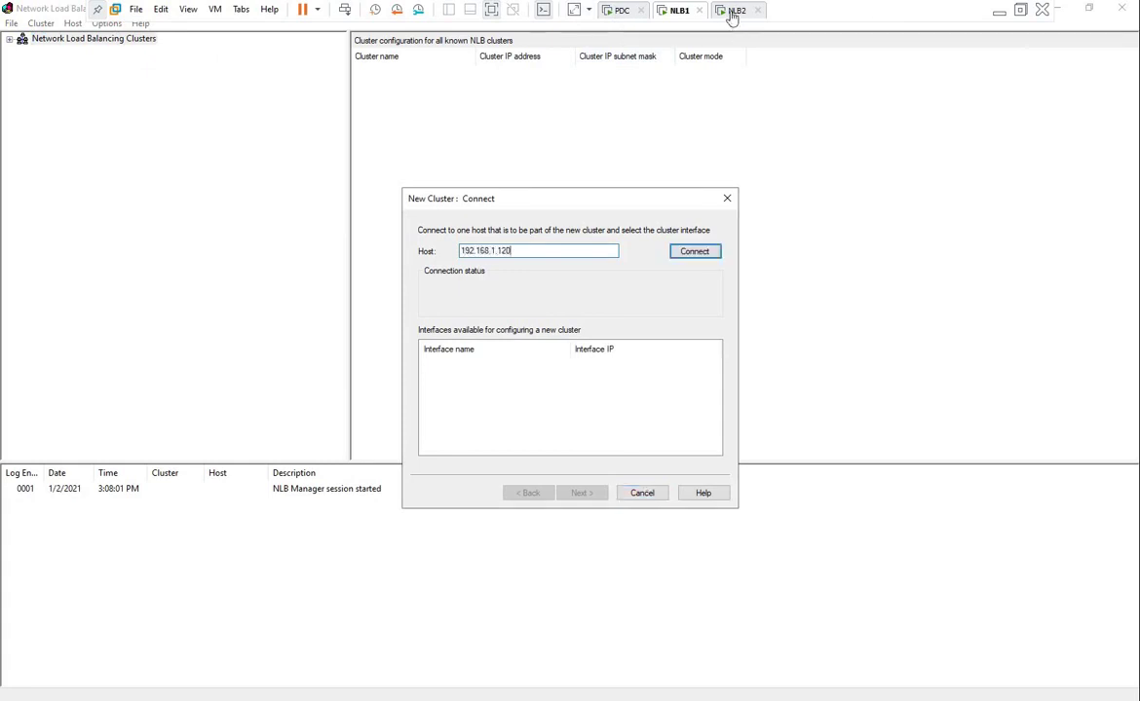
click(697, 253)
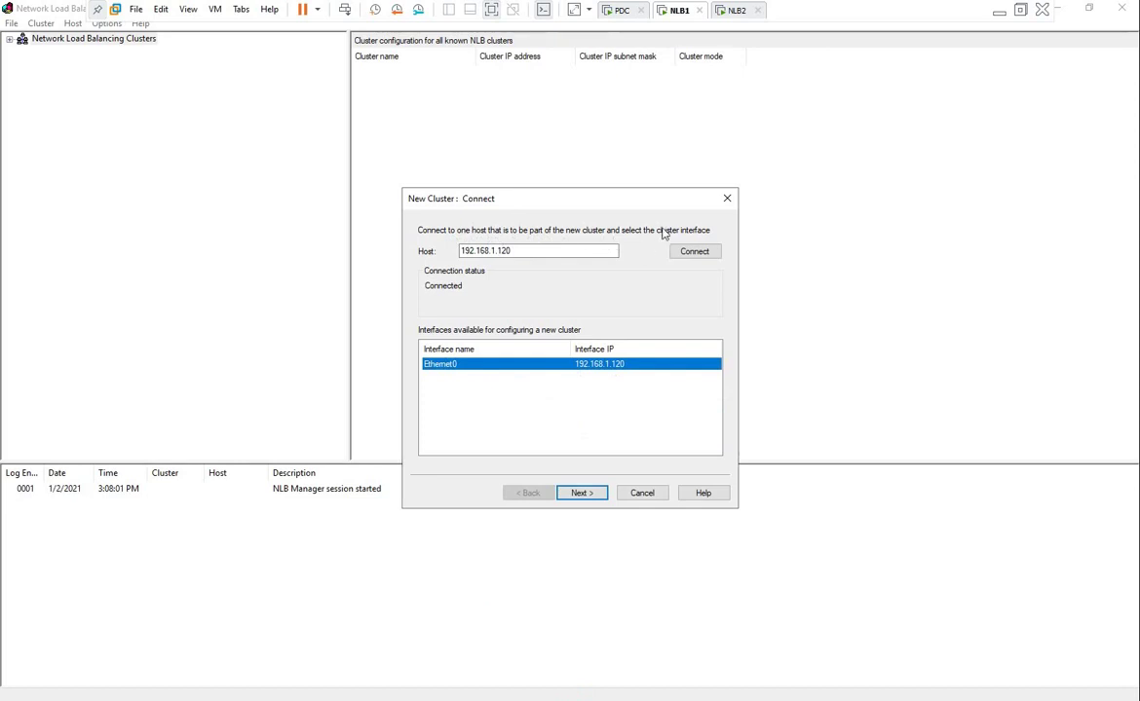
Choose the Ethernet0 interface for the cluster and advance to Host Parameters.
click(454, 380)
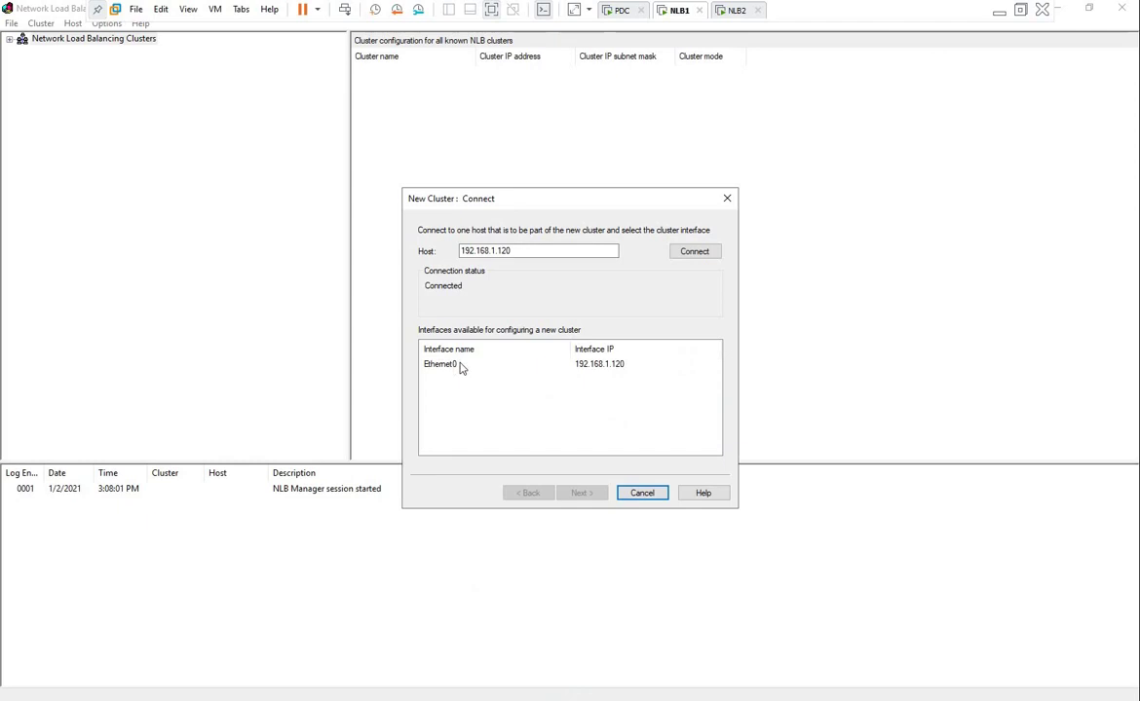
click(446, 368)
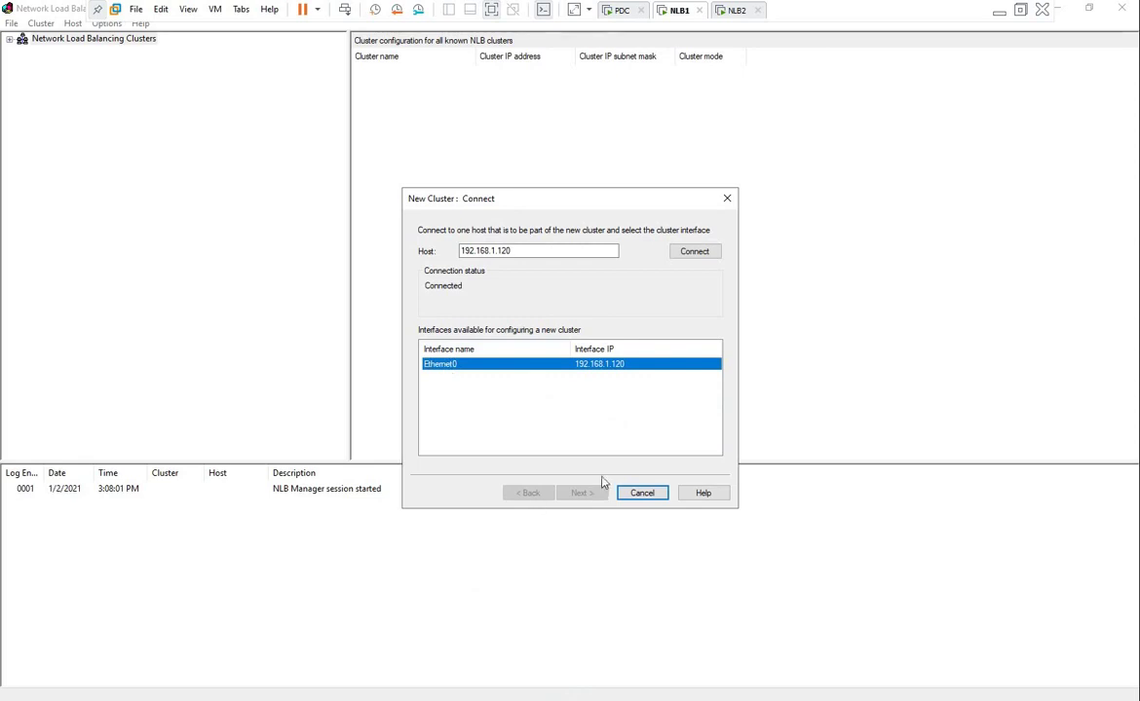
click(543, 408)
click(468, 366)
click(574, 366)
click(582, 493)
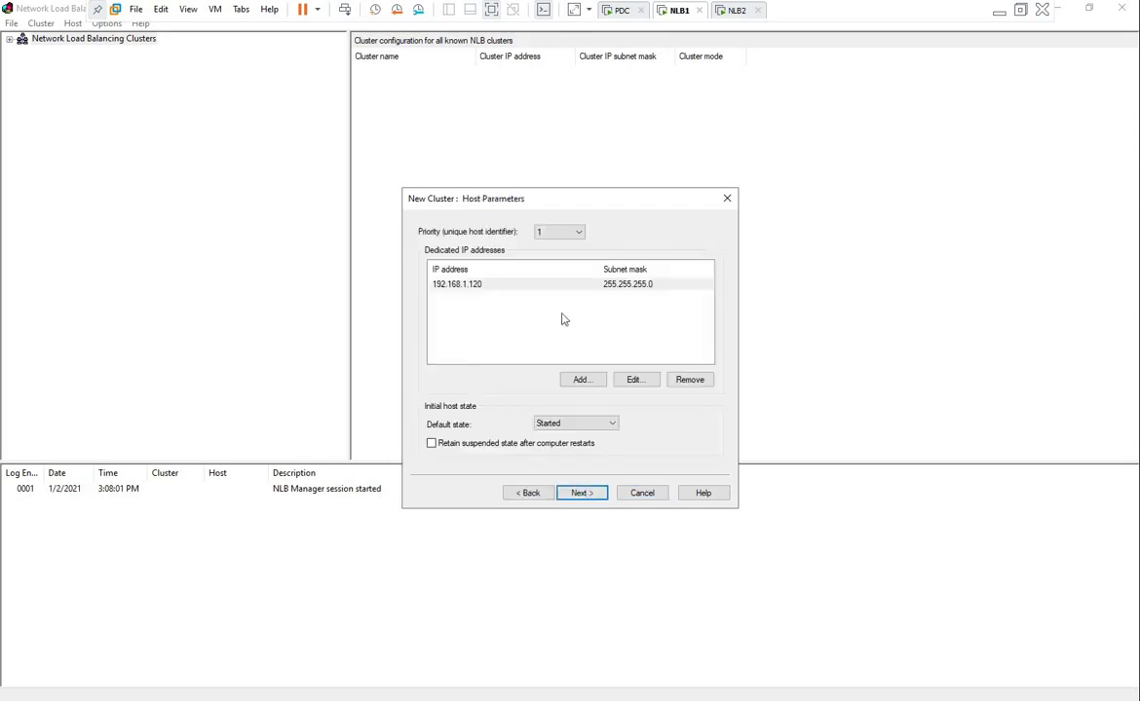
click(576, 234)
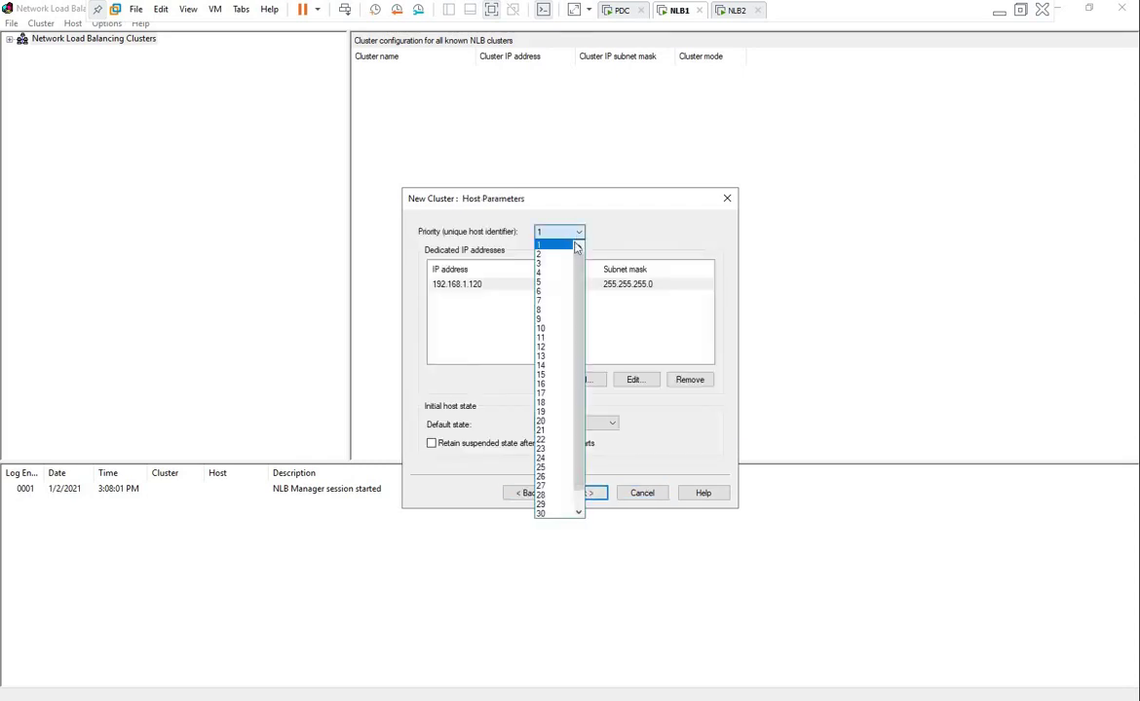
drag(580, 369, 548, 521)
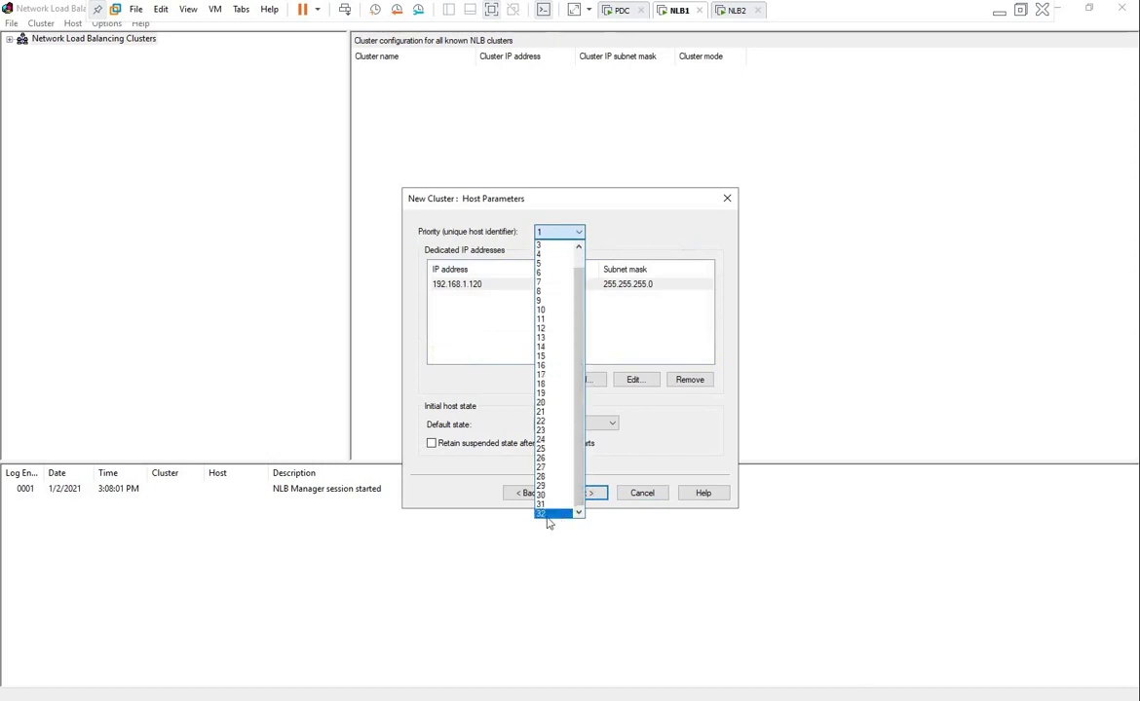
click(613, 311)
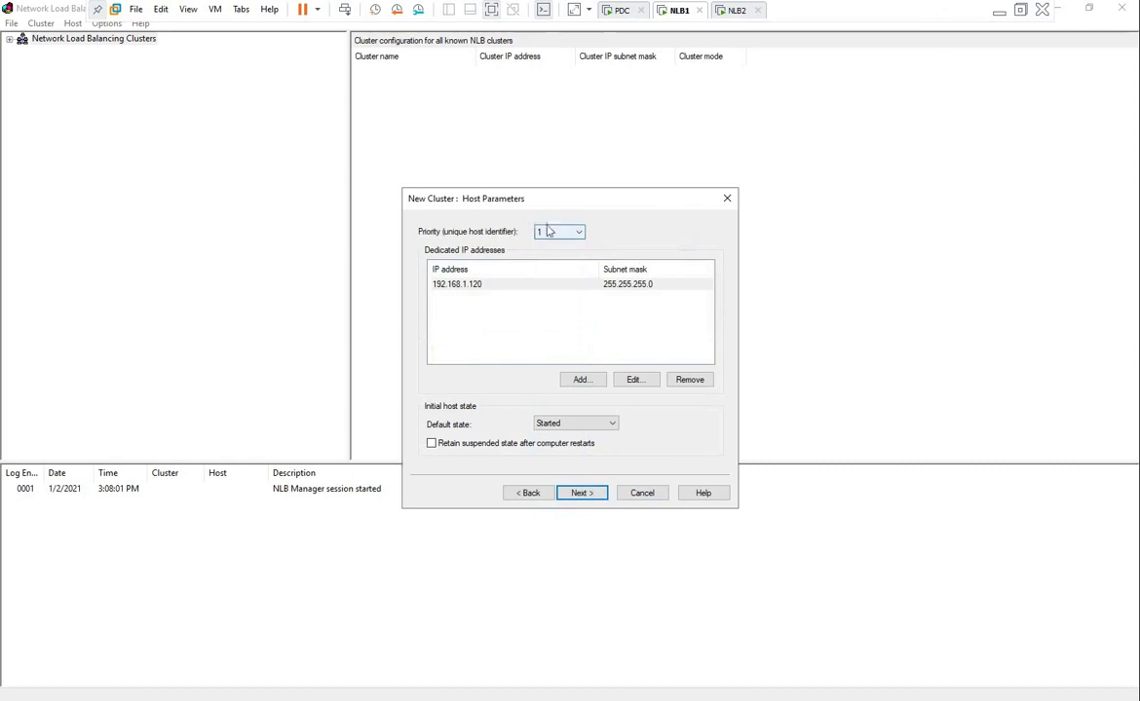
click(998, 12)
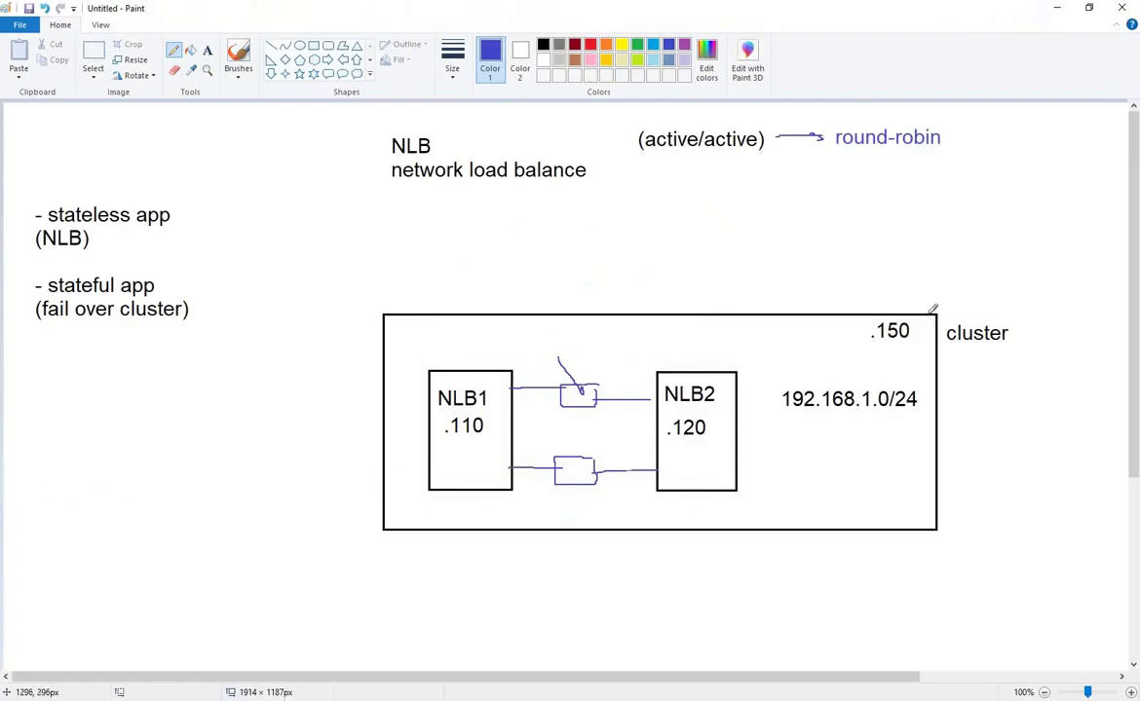
Undo the two connecting strokes between NLB1 and NLB2 and sketch new marks beside .120.
key(ctrl+z)
key(ctrl+z)
key(ctrl+z)
key(ctrl+z)
key(ctrl+z)
key(ctrl+z)
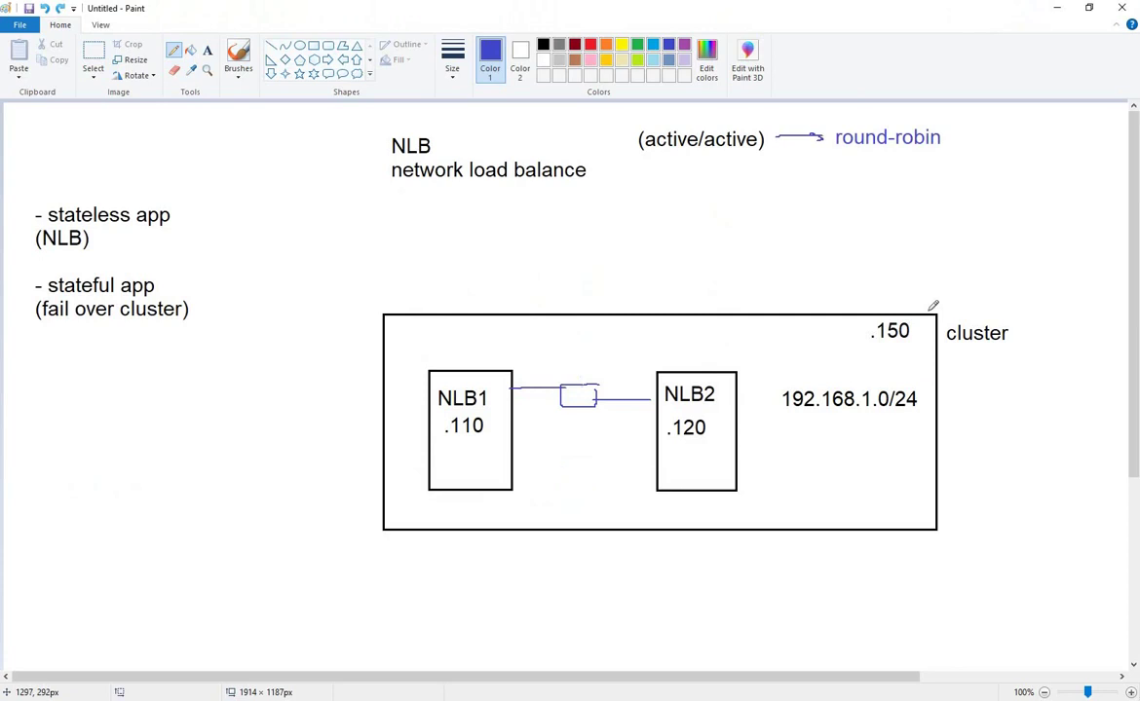
key(ctrl+z)
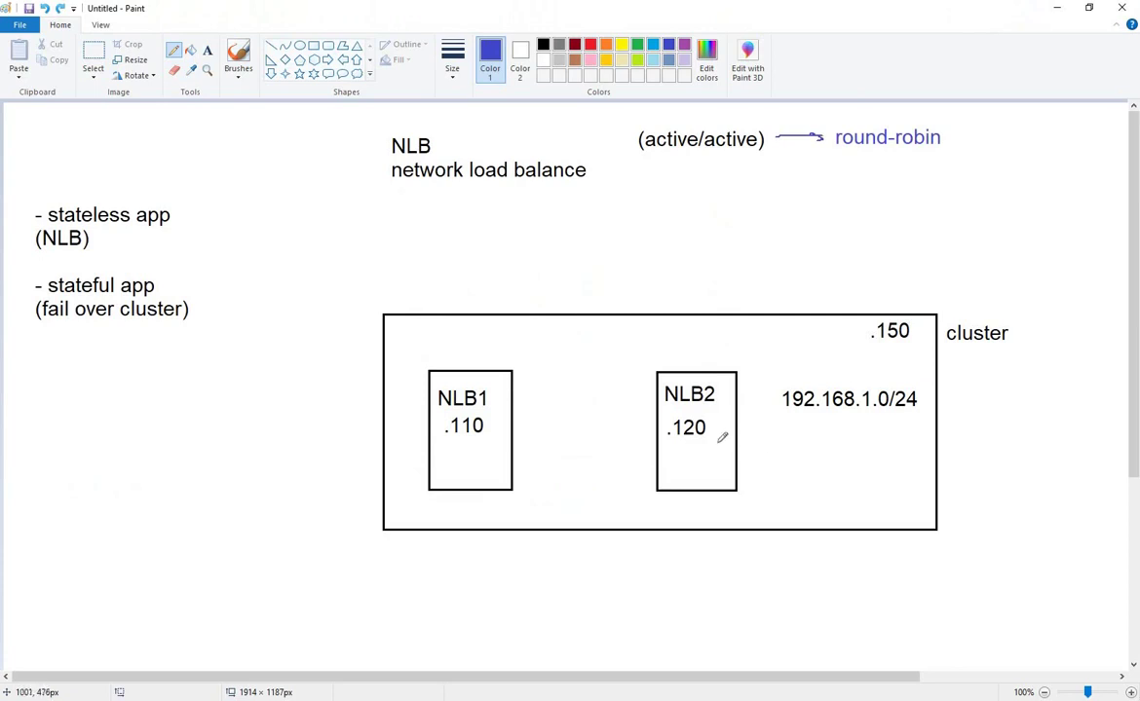
drag(717, 426, 723, 447)
drag(709, 468, 766, 446)
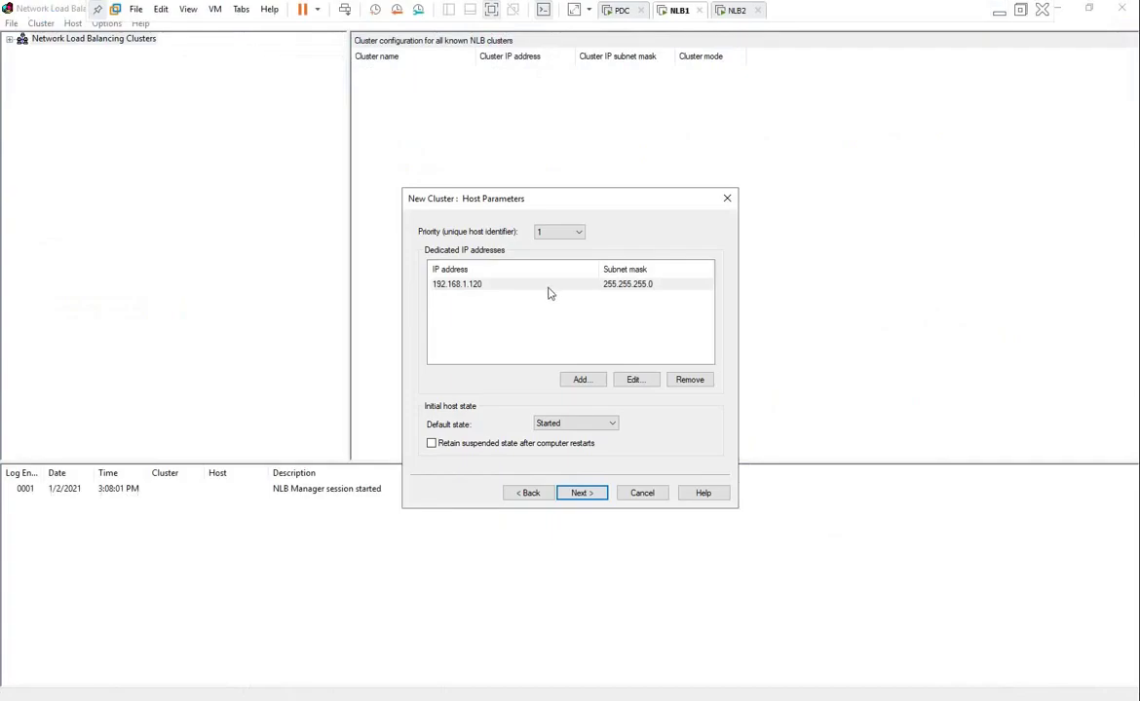
Select dedicated IP 192.168.1.120 and open the Default state dropdown.
click(534, 285)
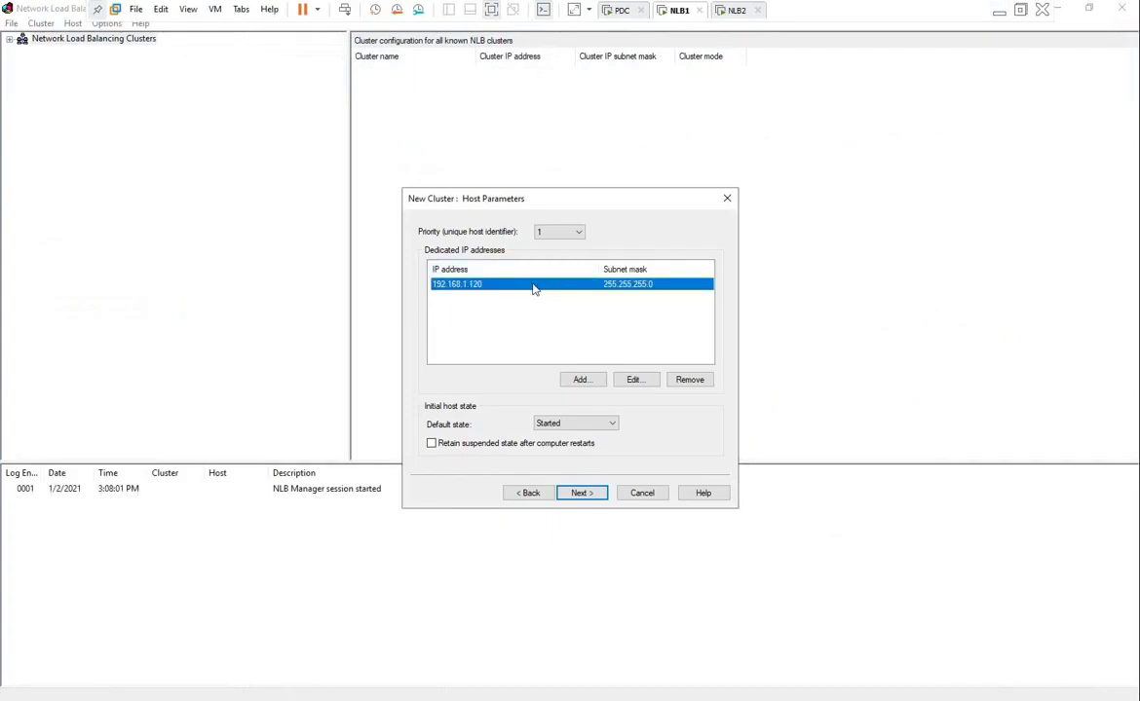
click(610, 426)
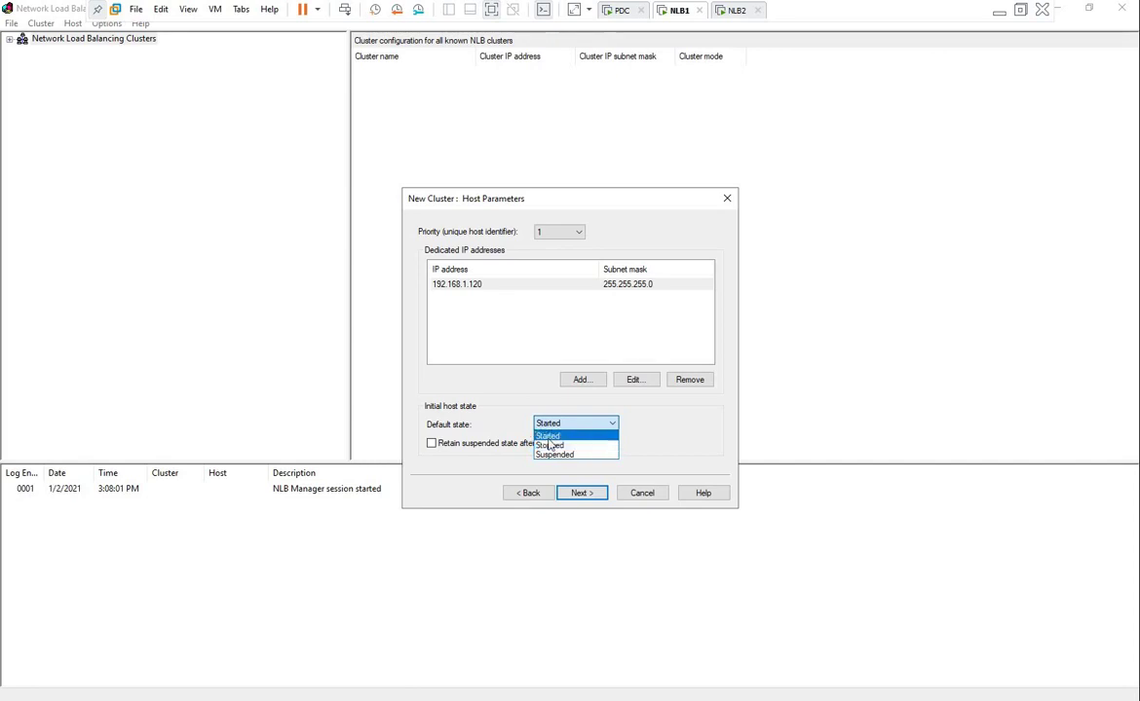
Set the default host state to Started with Retain suspended state unchecked, then continue.
click(550, 455)
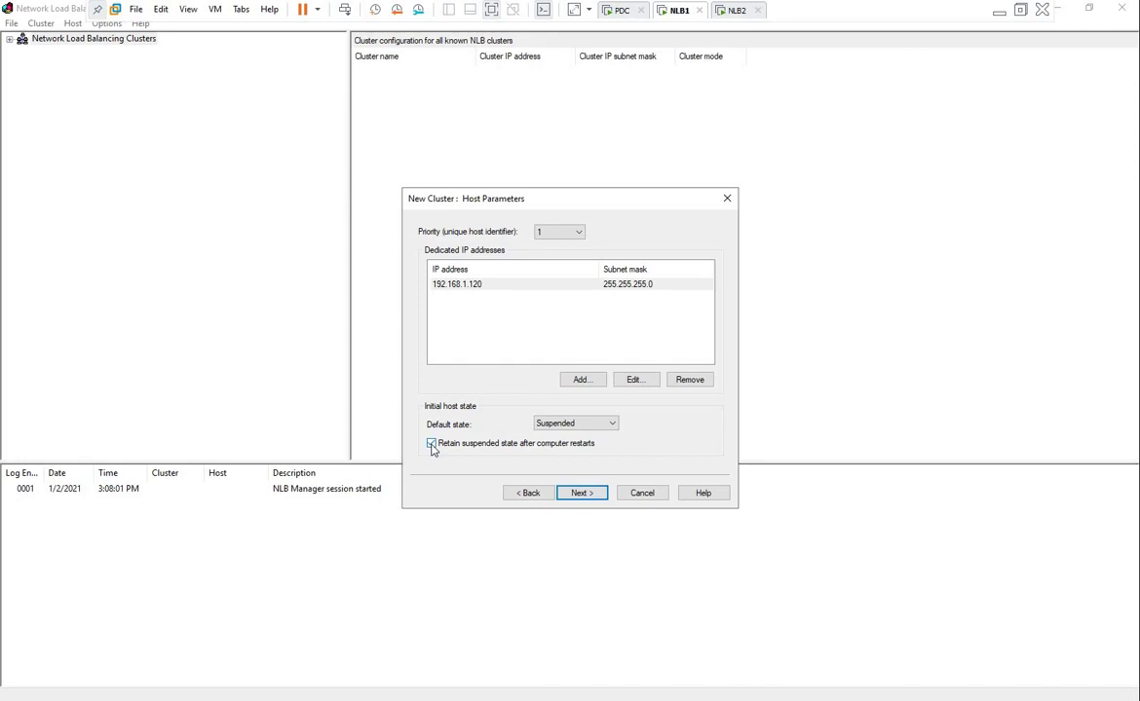
click(432, 444)
click(584, 424)
click(548, 437)
click(581, 493)
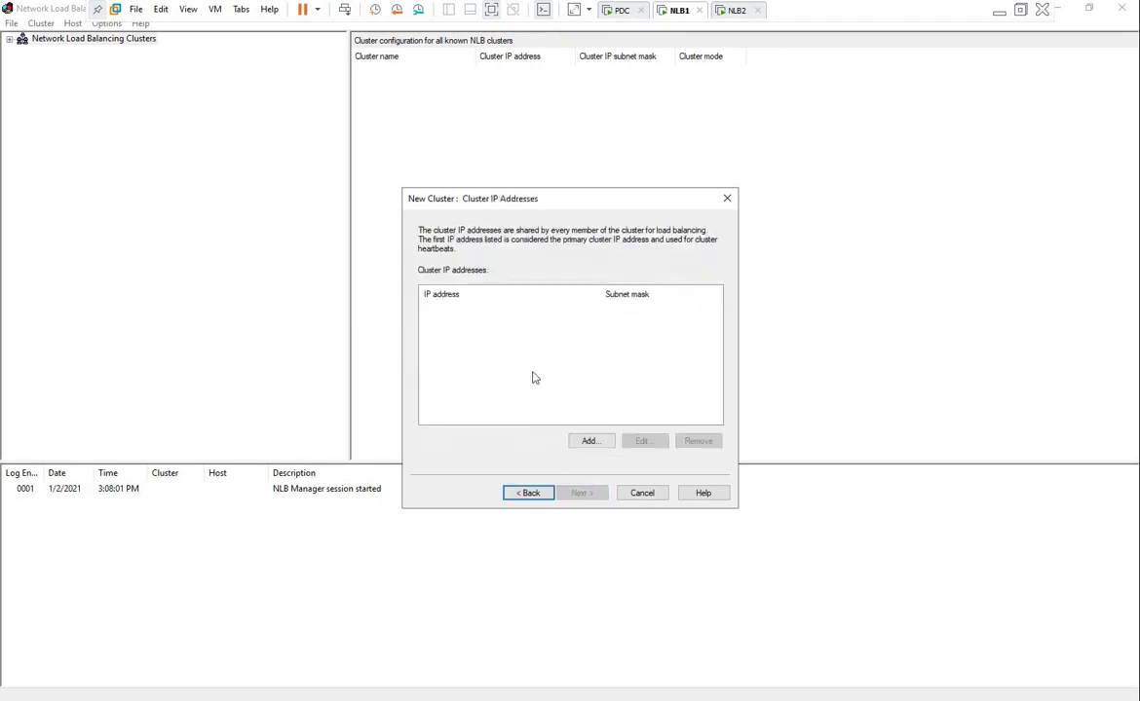
Add cluster IP 192.168.1.150 with subnet mask 255.255.255.0.
click(592, 441)
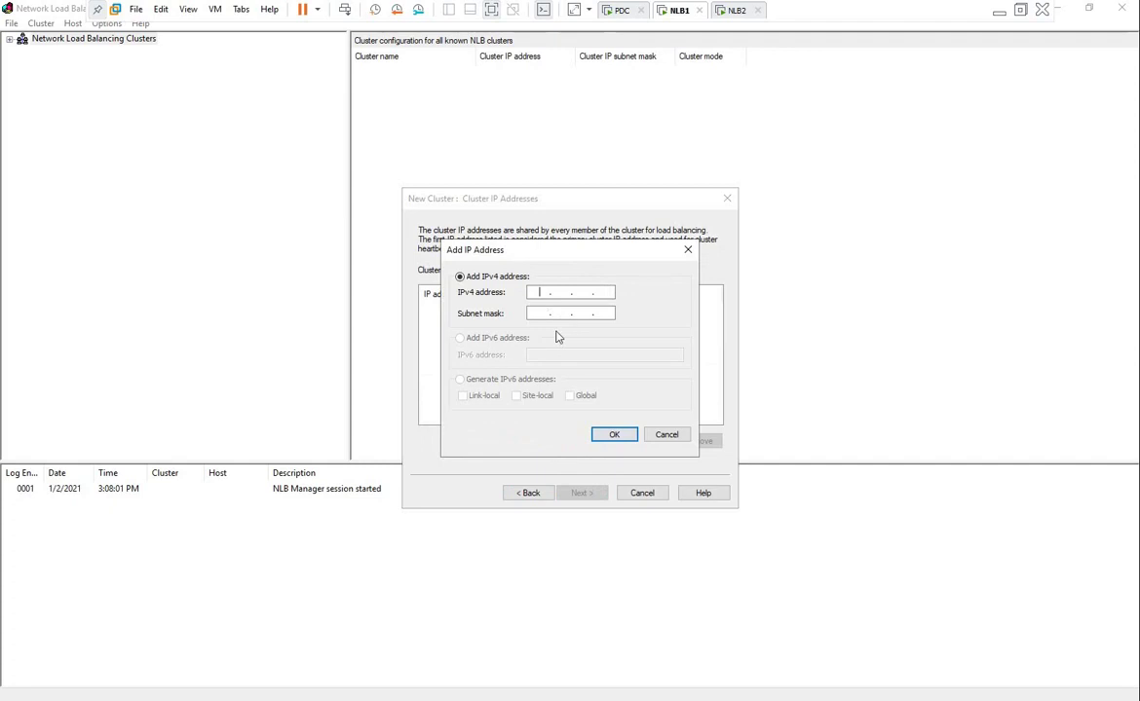
text(192 . 168 . 1 . 150)
click(540, 313)
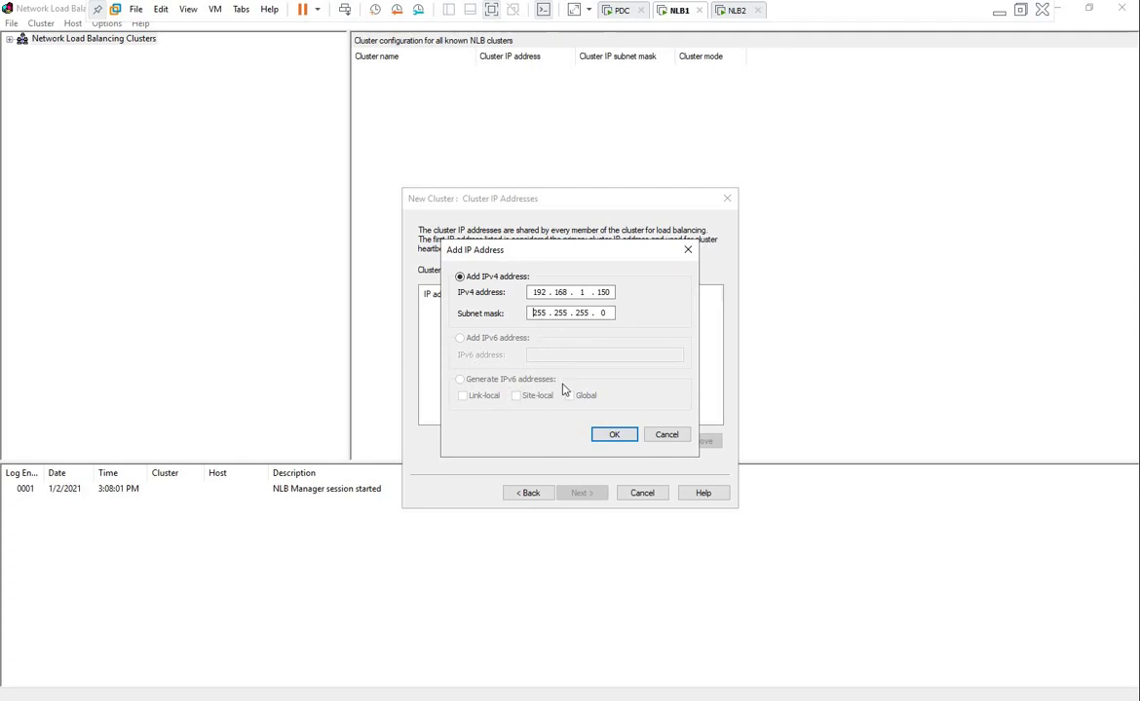
click(614, 435)
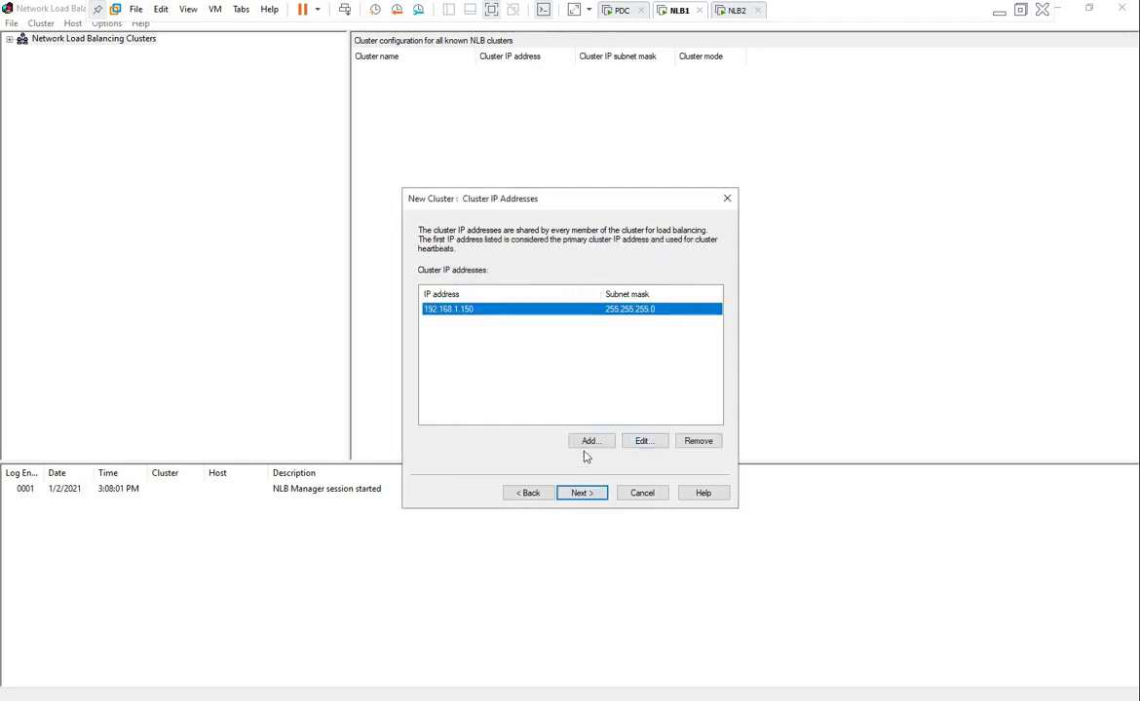
click(590, 443)
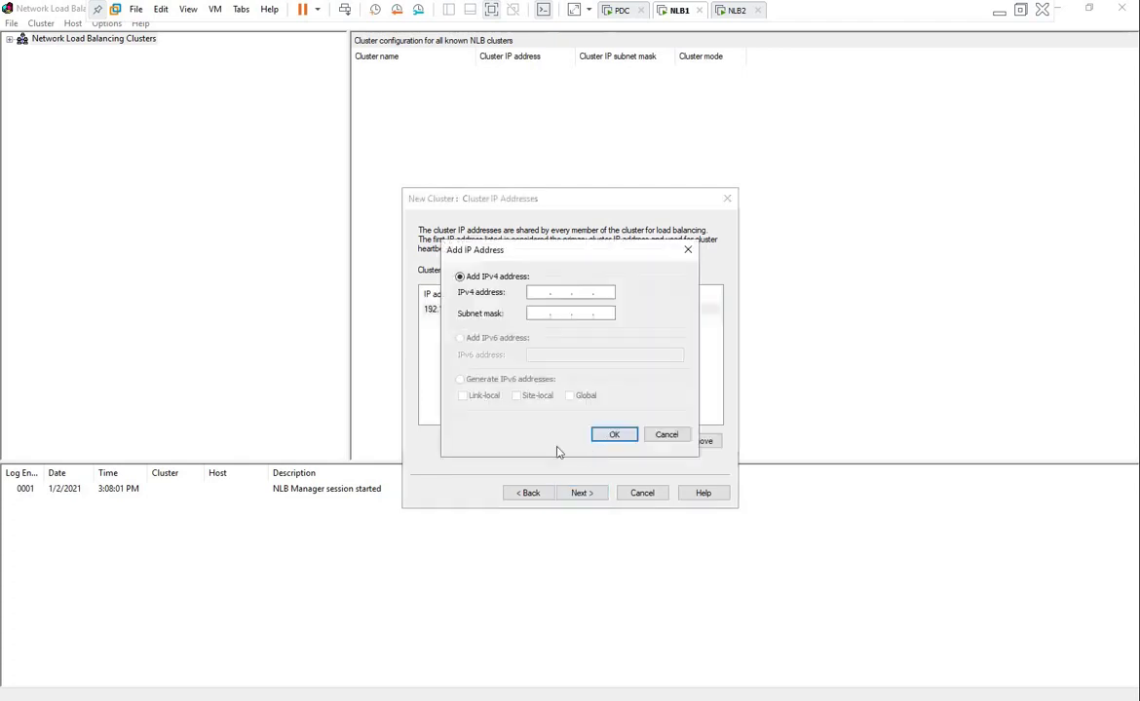
click(665, 435)
click(576, 494)
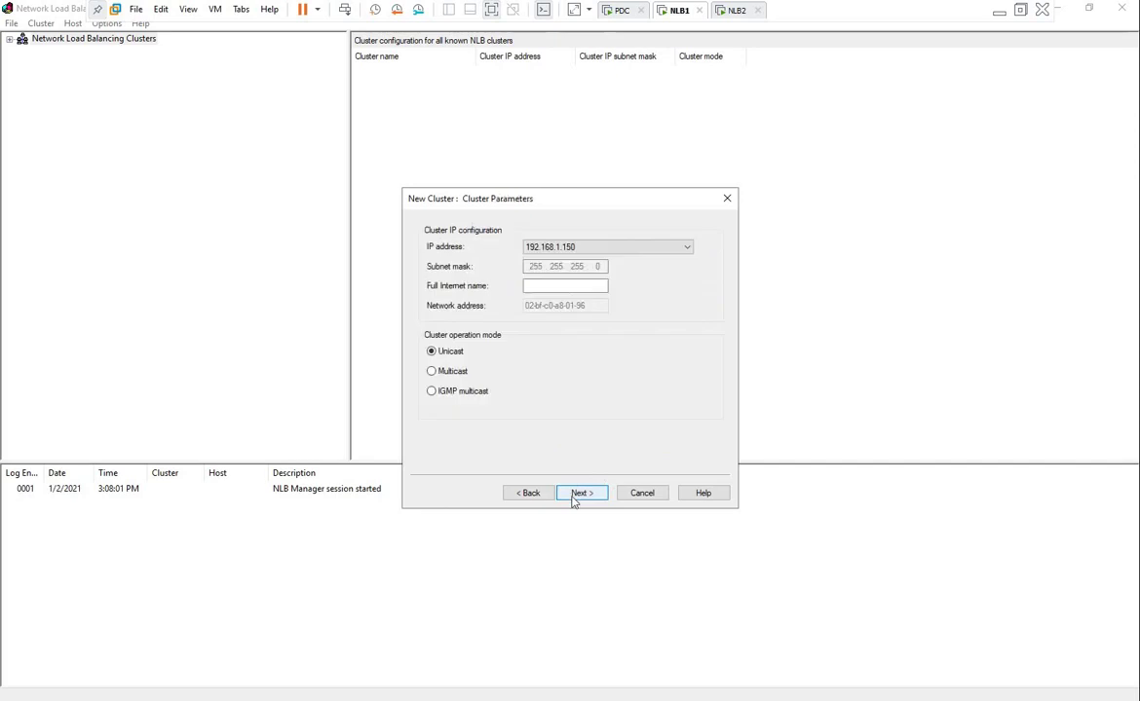
click(592, 247)
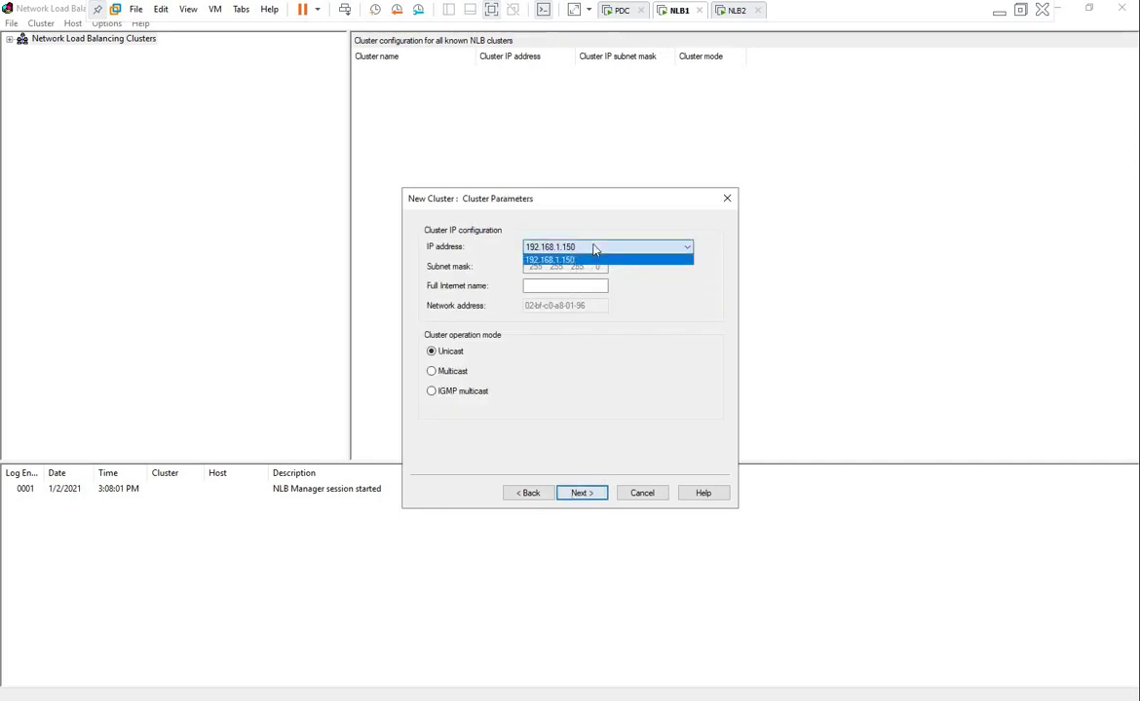
click(592, 249)
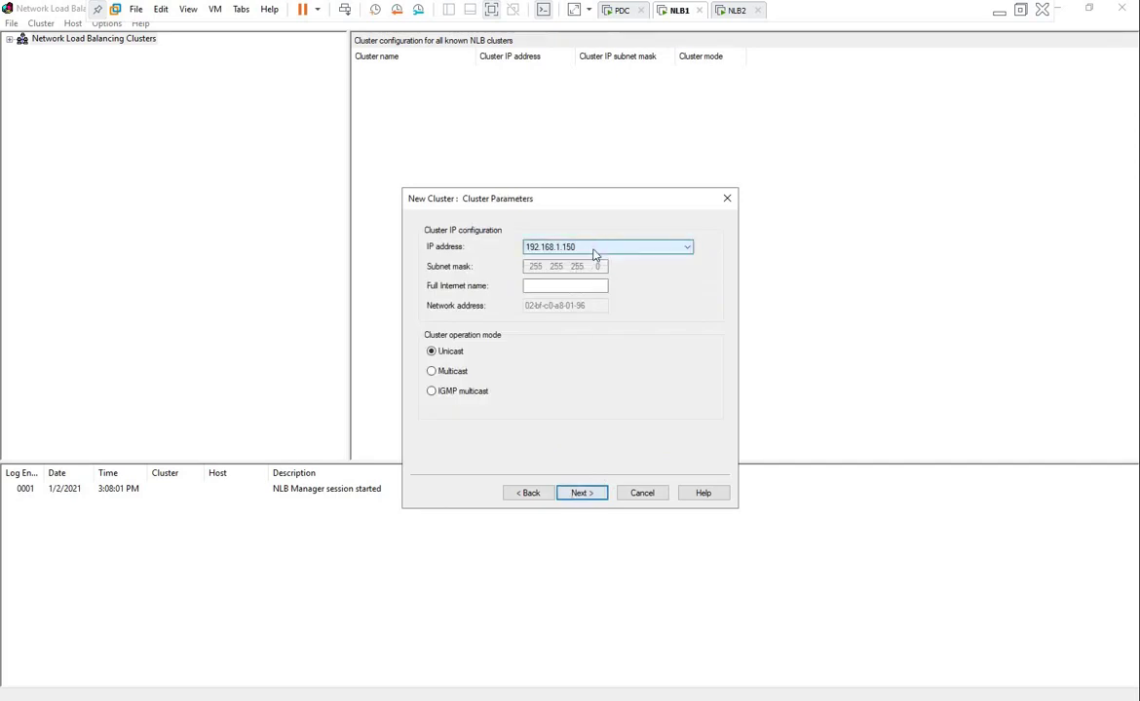
click(550, 285)
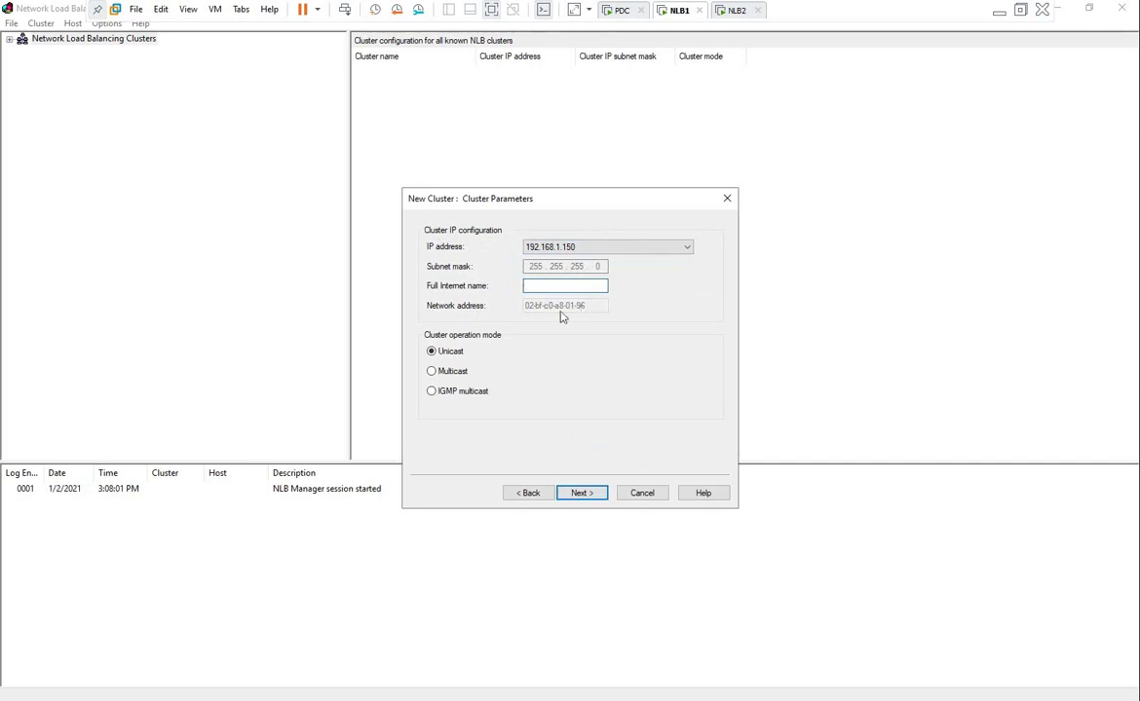
Undo stray strokes, label NLB1 'MAC1' and NLB2 'MAC2', and draw an arrow to .150.
click(998, 12)
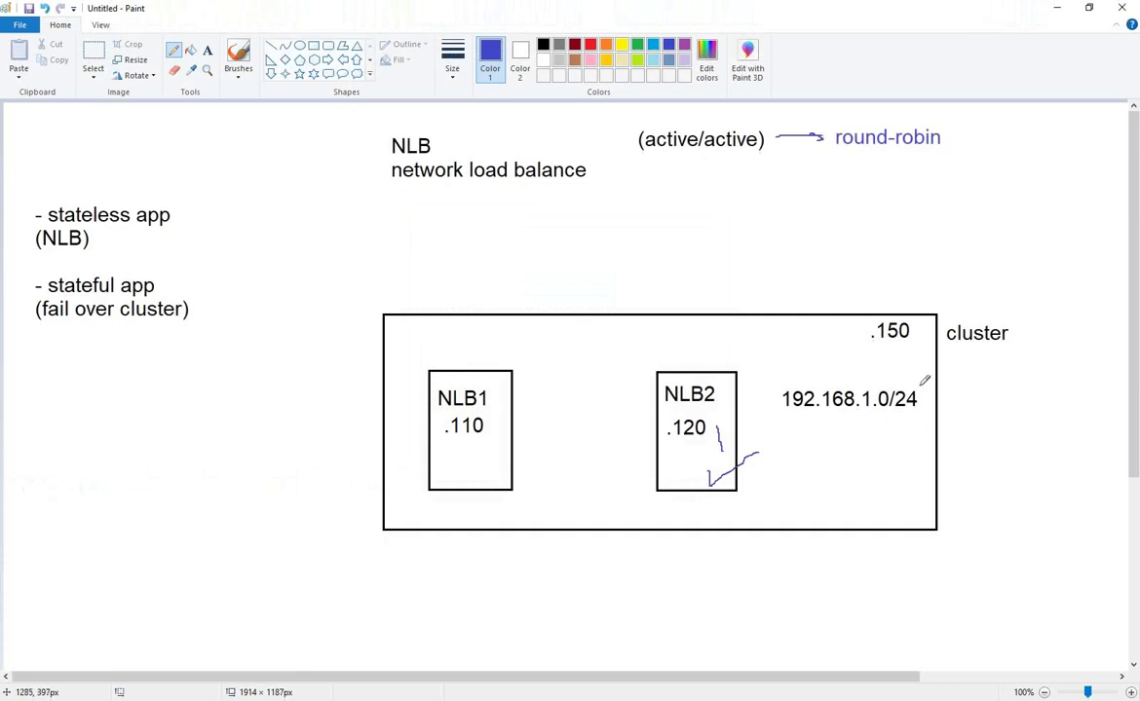
key(ctrl+z)
key(ctrl+z)
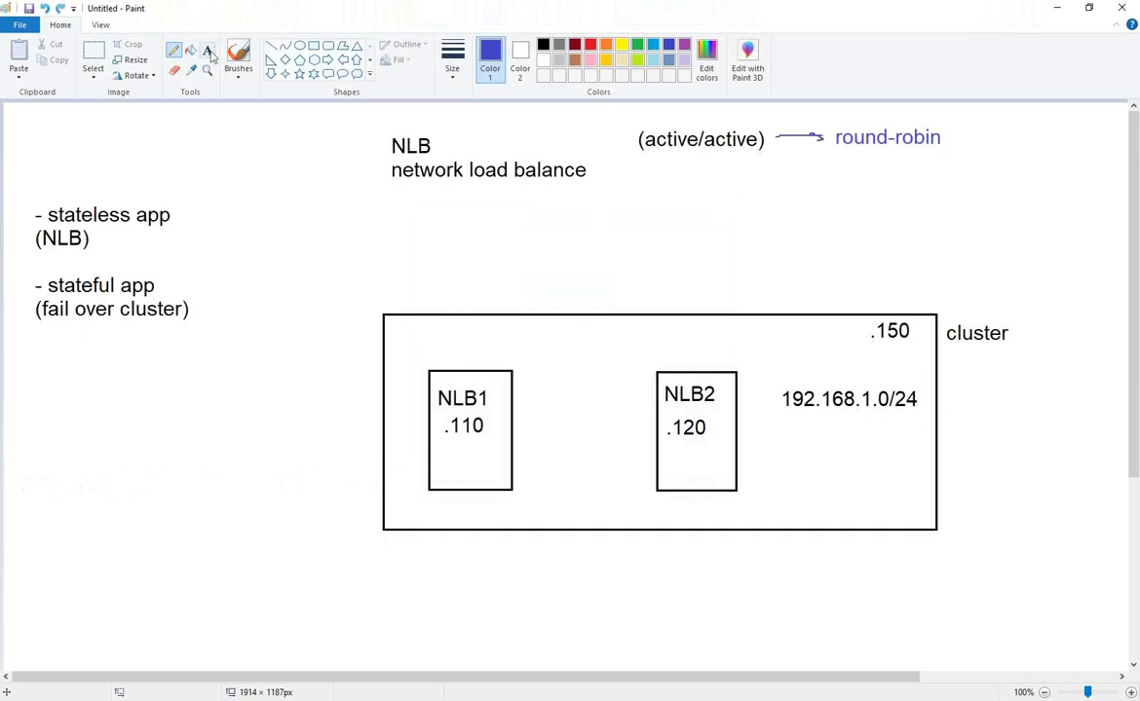
click(208, 53)
click(439, 444)
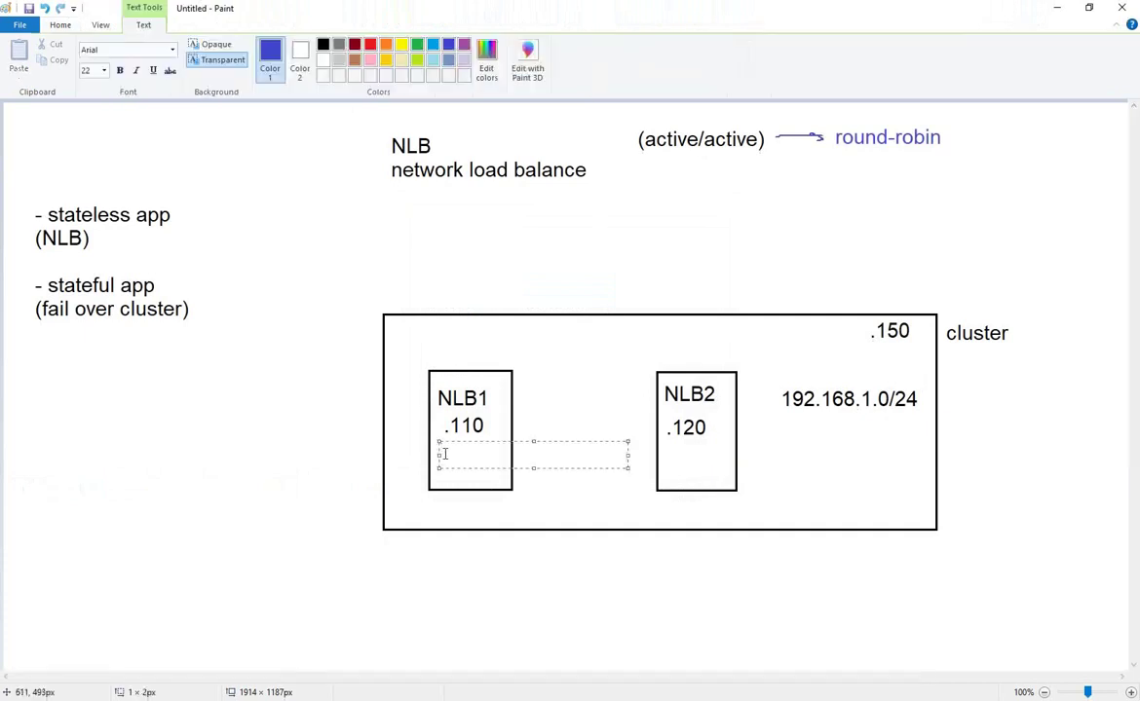
text(MAC1)
click(689, 473)
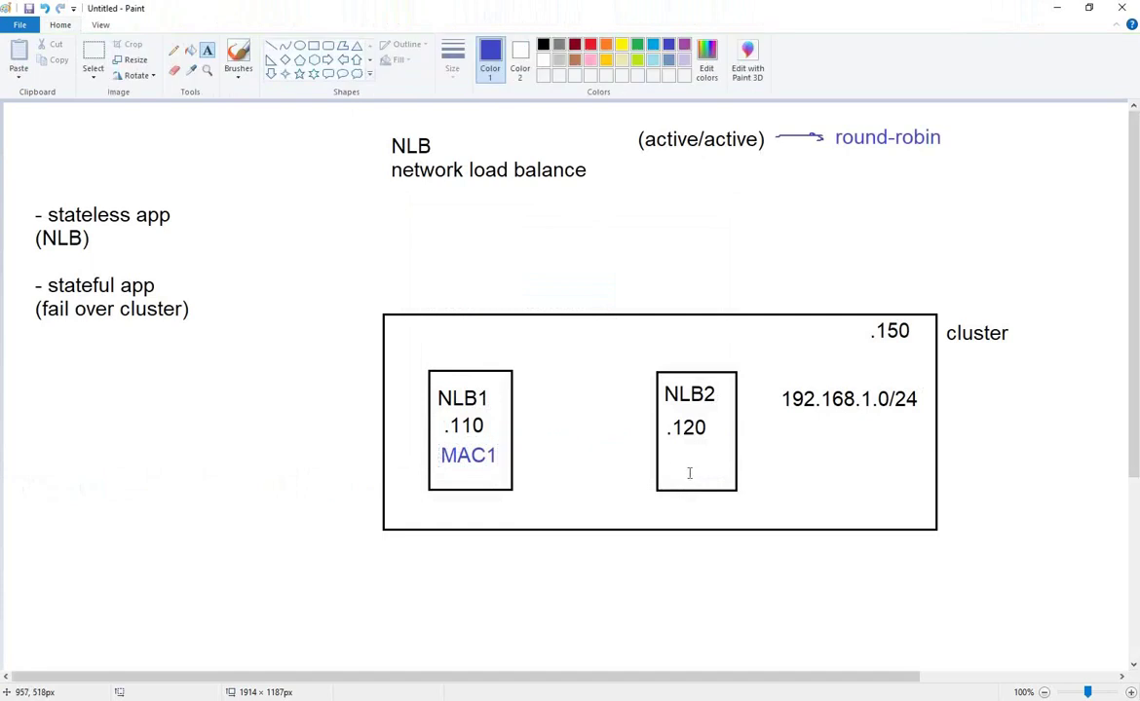
click(666, 460)
text(MAC2)
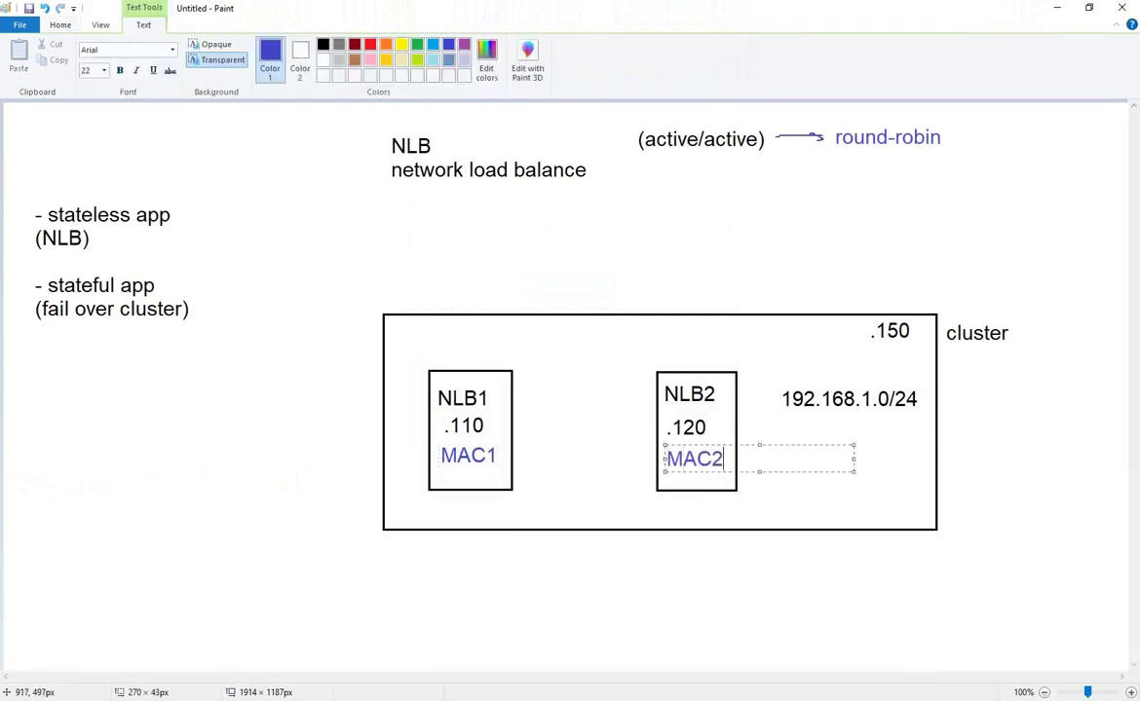
click(679, 239)
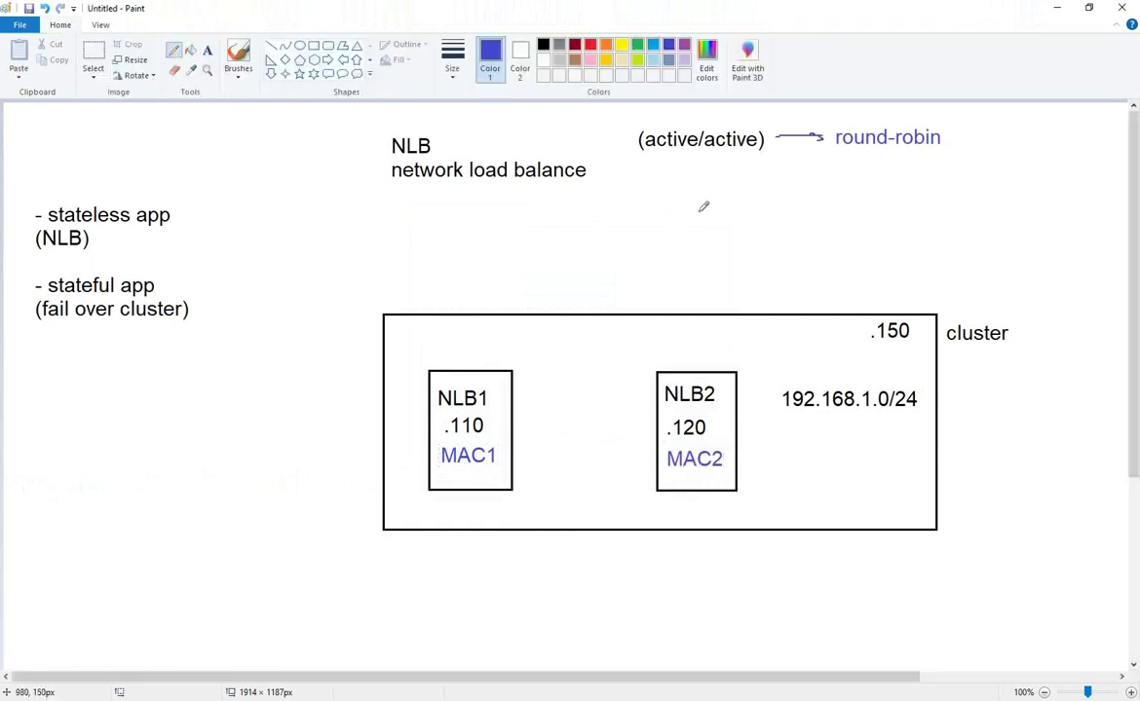
mouse_move(674, 186)
mouse_down()
mouse_move(877, 280)
mouse_move(880, 298)
mouse_up()
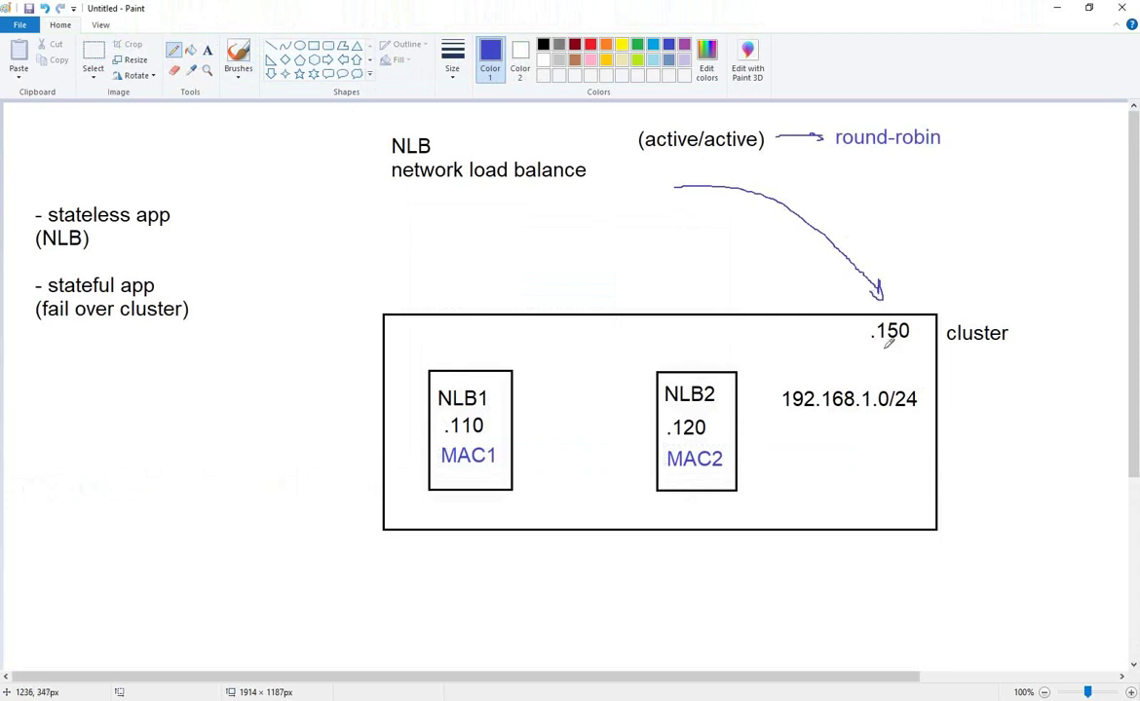
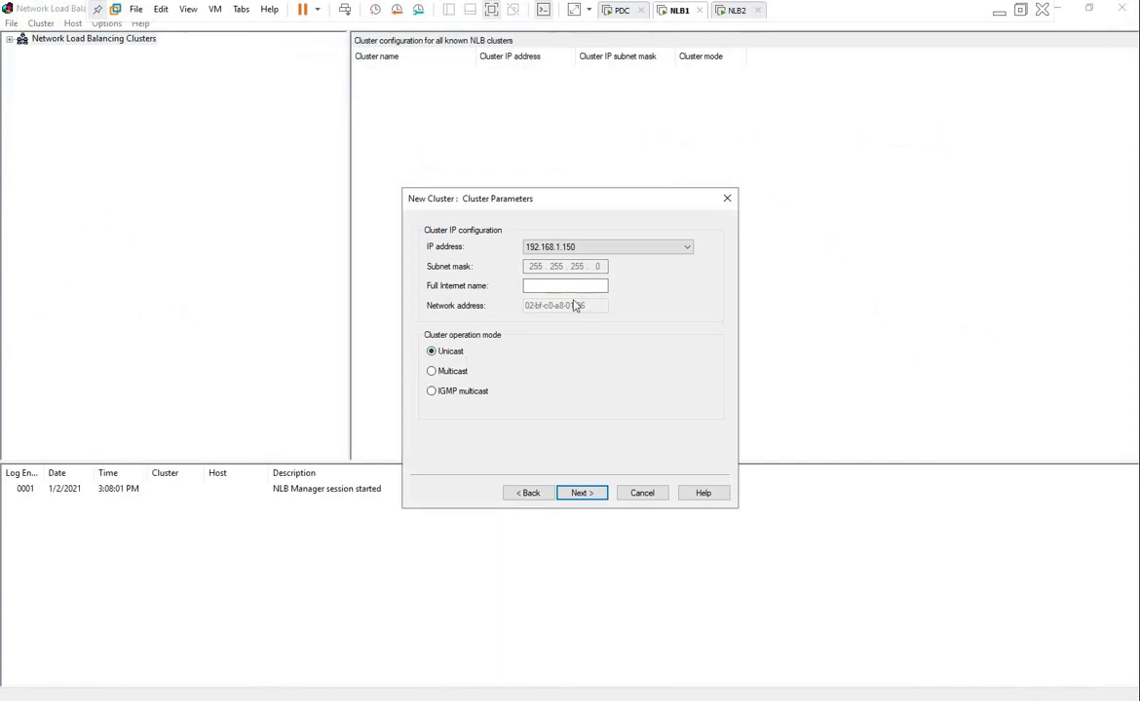
Choose Multicast mode, then in Paint undo the NLB1–NLB2 connectors and sketch a MAC3-to-MAC1 curve.
click(464, 376)
click(998, 13)
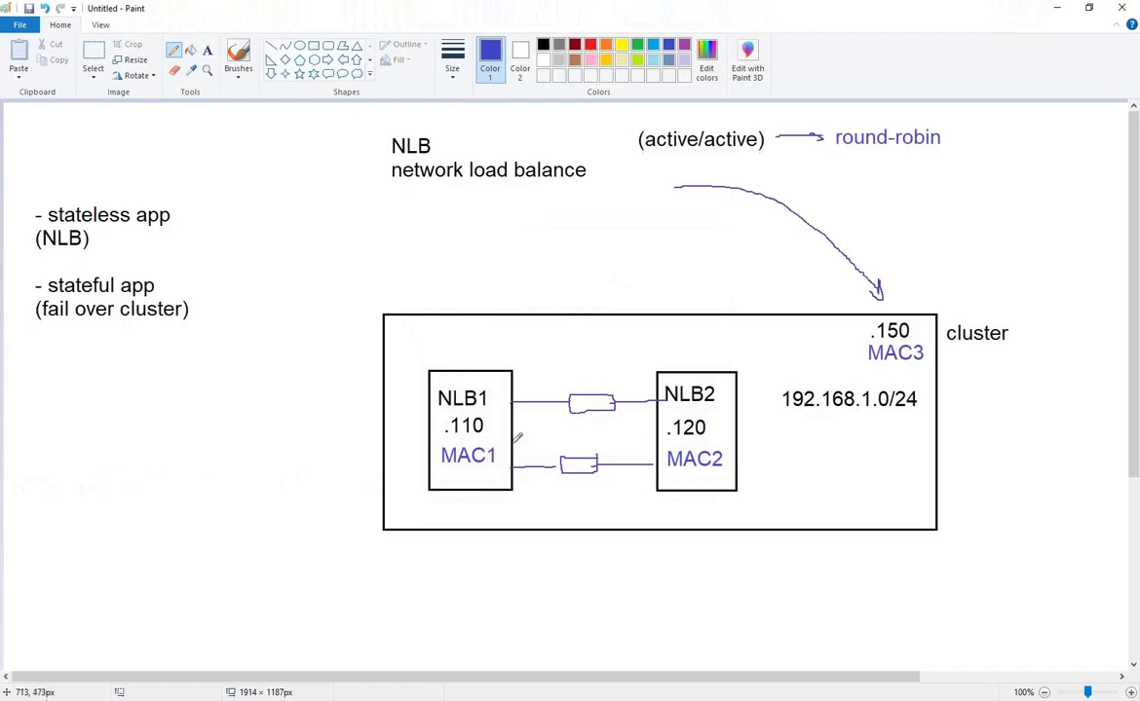
key(ctrl+z)
key(ctrl+z)
key(ctrl+z)
key(ctrl+z)
key(ctrl+z)
key(ctrl+z)
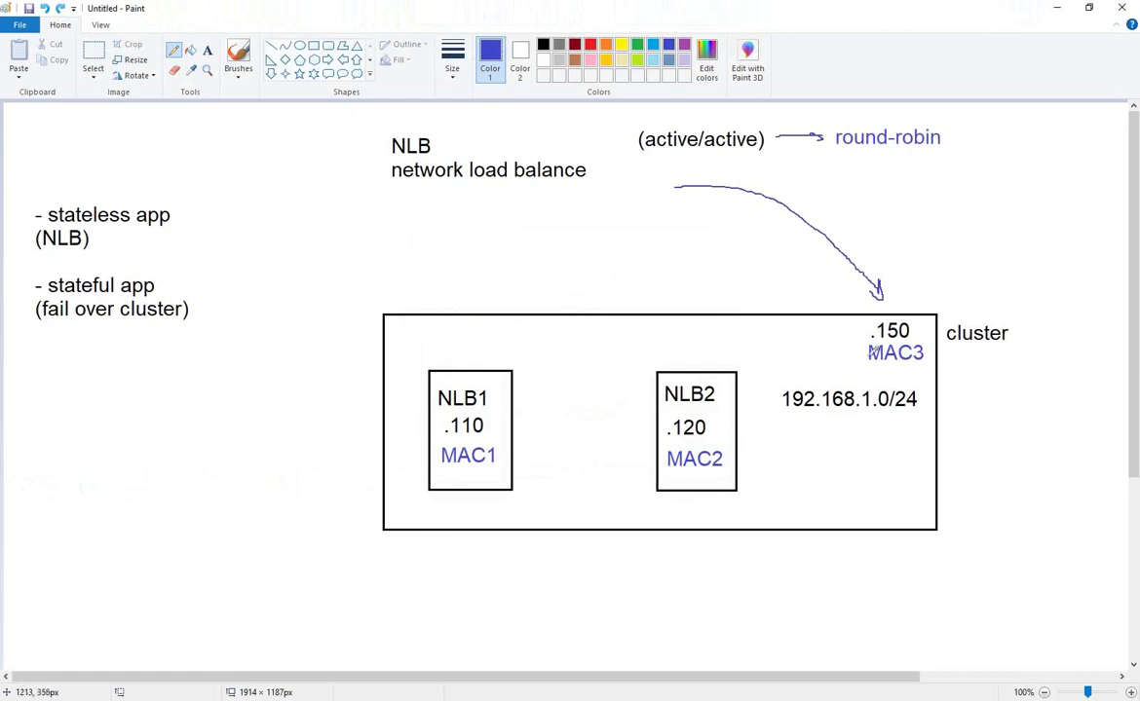
mouse_move(863, 343)
mouse_down()
mouse_move(686, 339)
mouse_move(514, 446)
mouse_move(516, 459)
mouse_up()
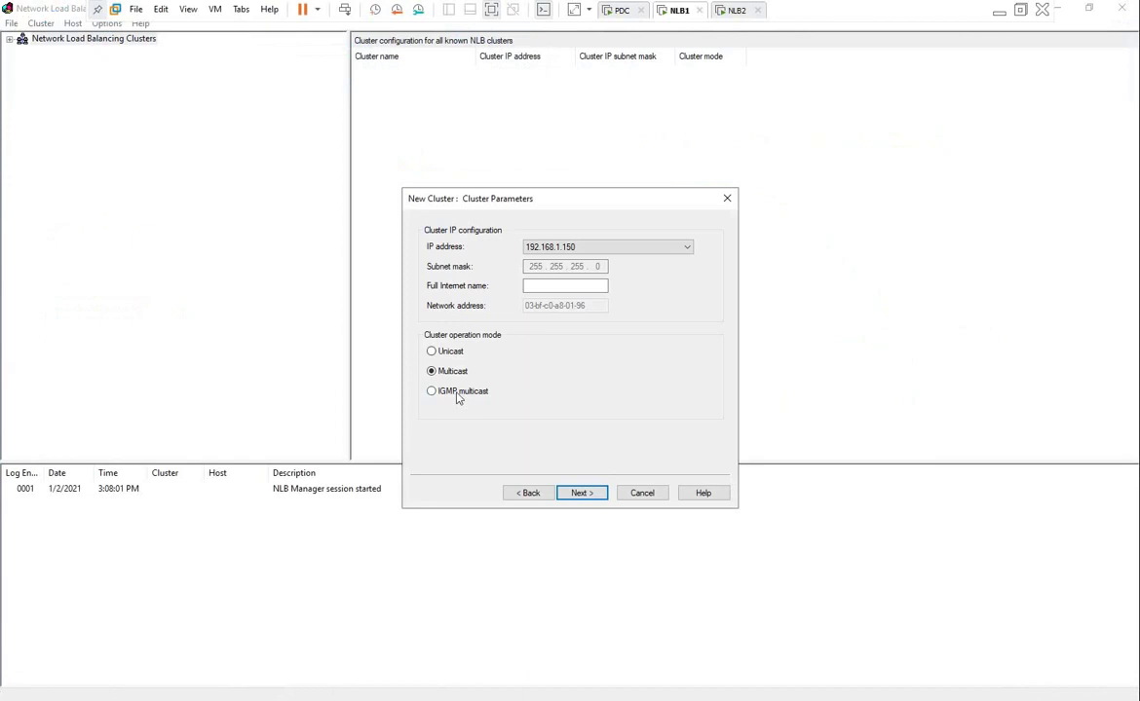
Try Unicast and IGMP multicast, dismiss the warning, return to Multicast, and advance to Port Rules.
click(454, 353)
click(460, 371)
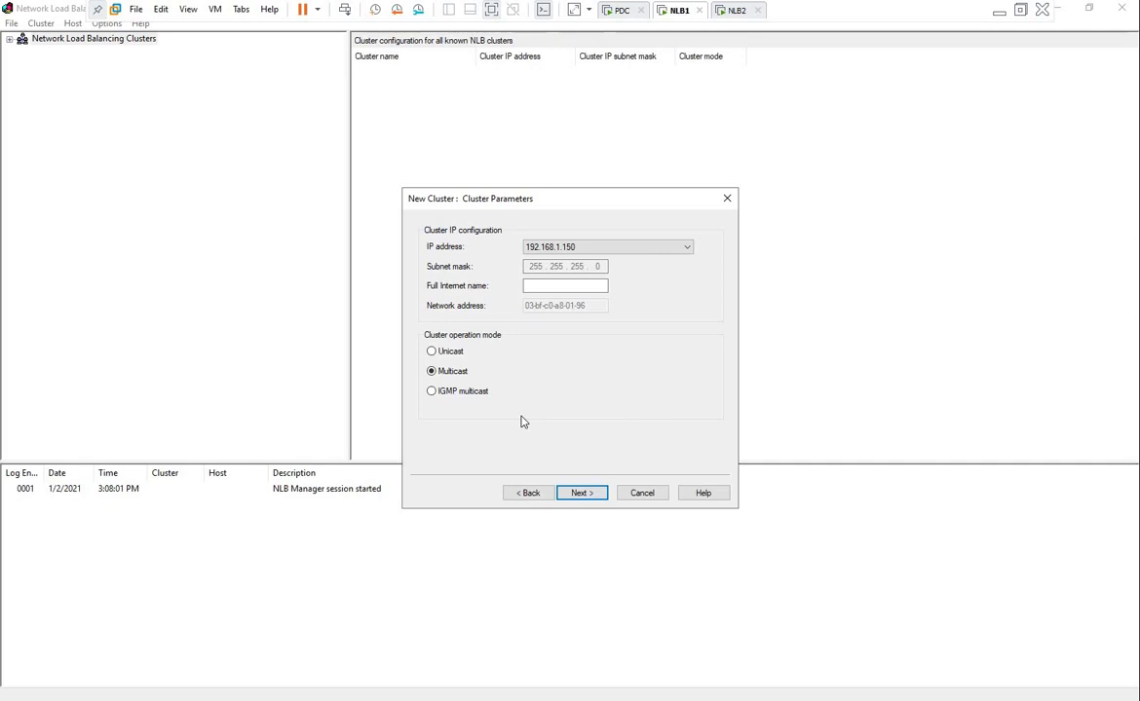
click(478, 391)
click(653, 389)
click(454, 372)
click(585, 494)
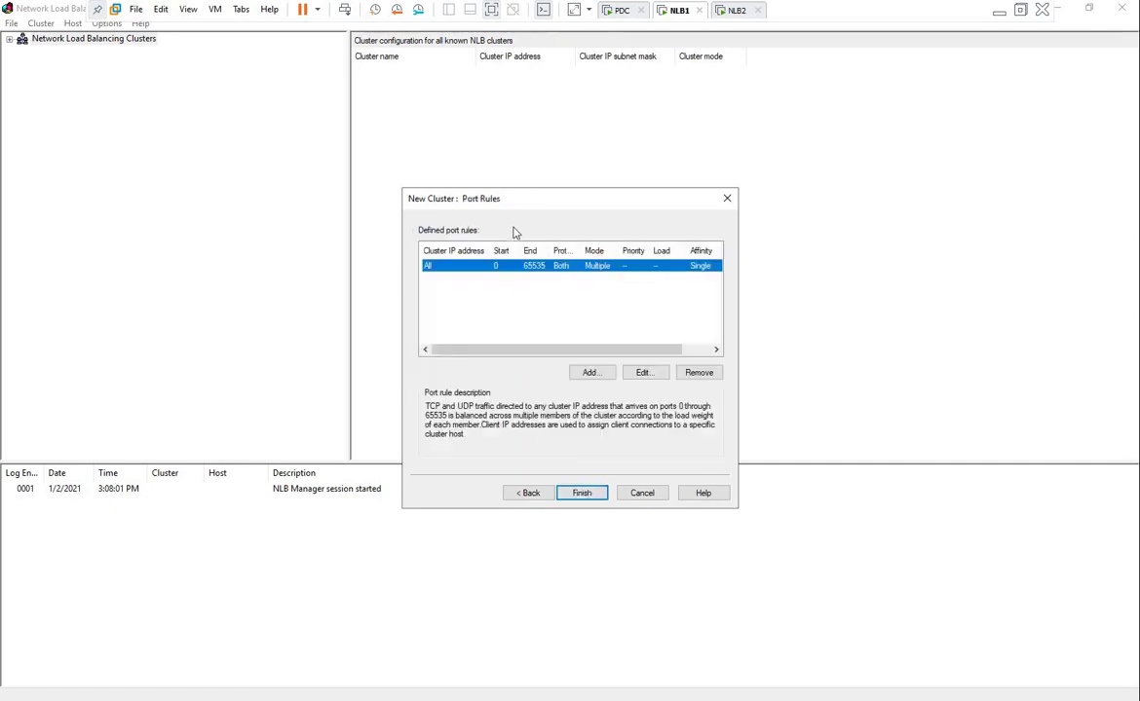
Edit the default port rule, briefly picking 192.168.1.150 before restoring All cluster addresses.
click(638, 373)
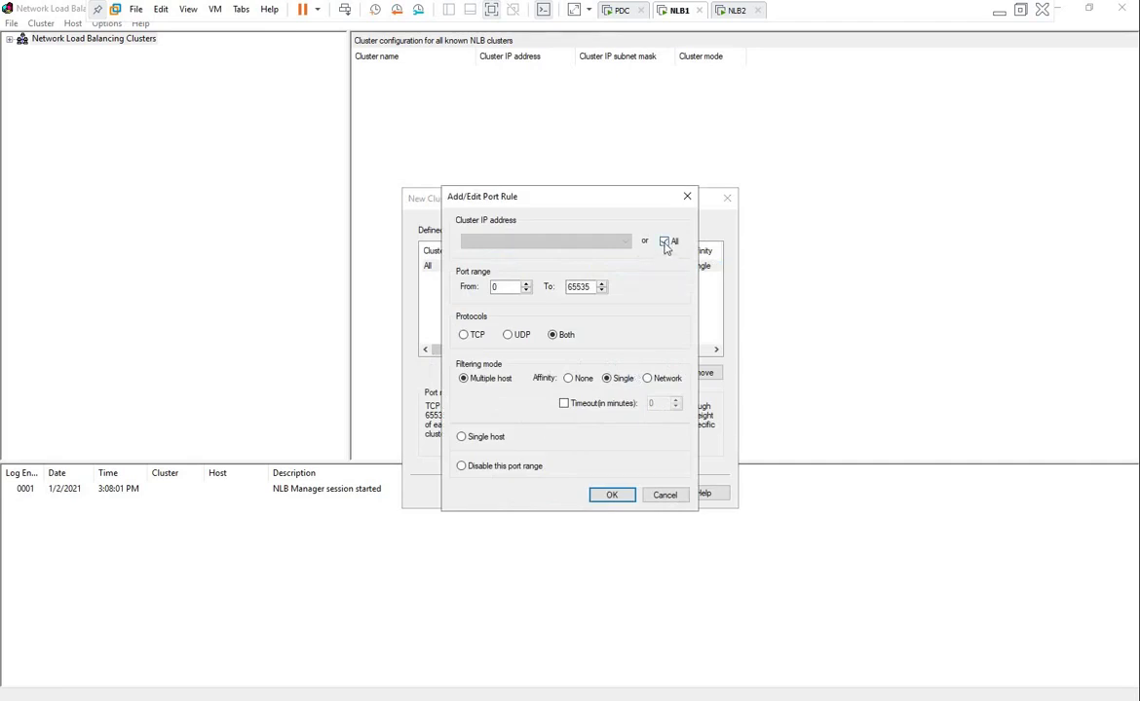
click(665, 244)
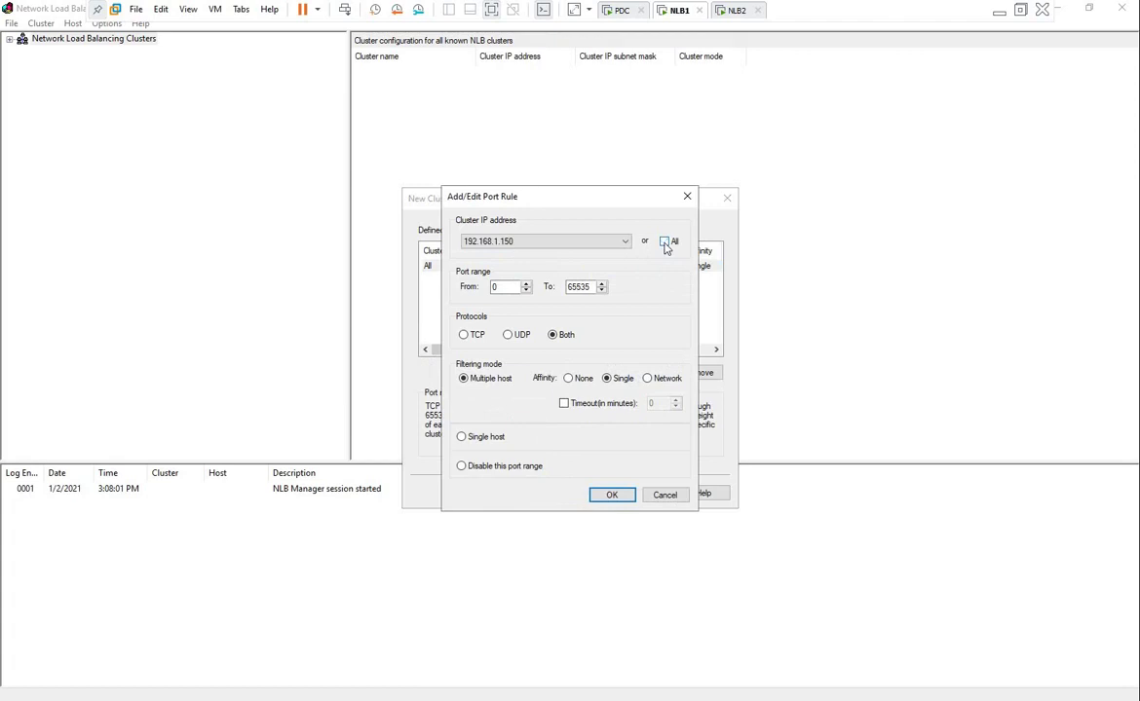
click(623, 243)
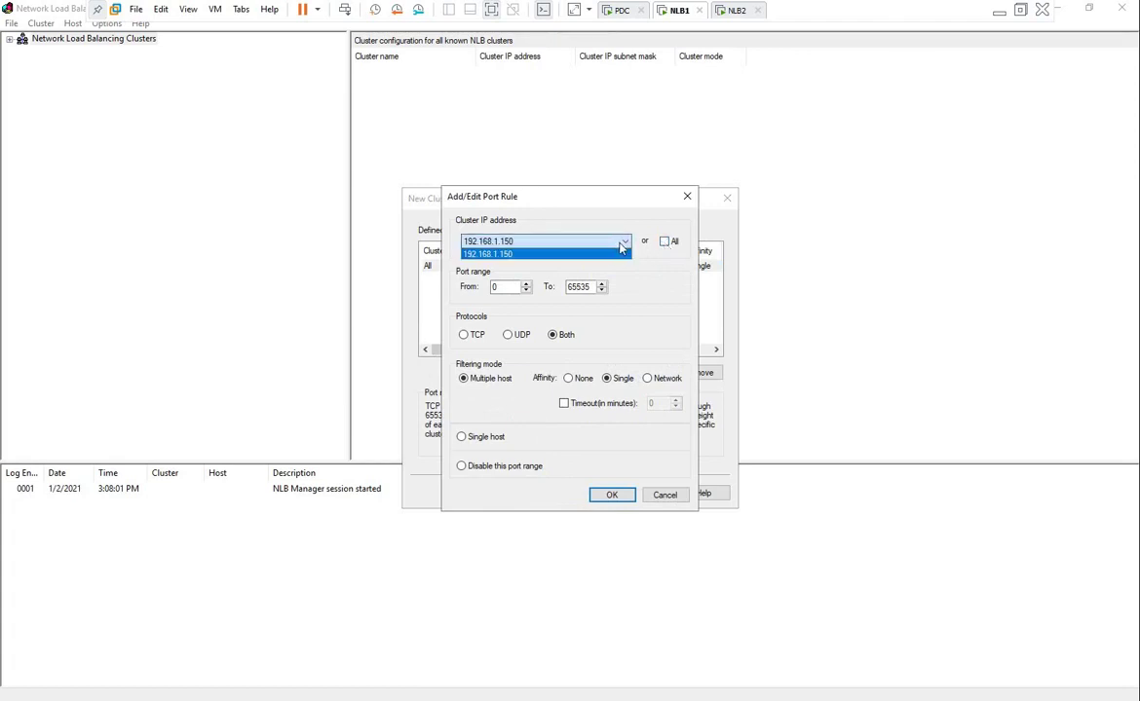
click(519, 255)
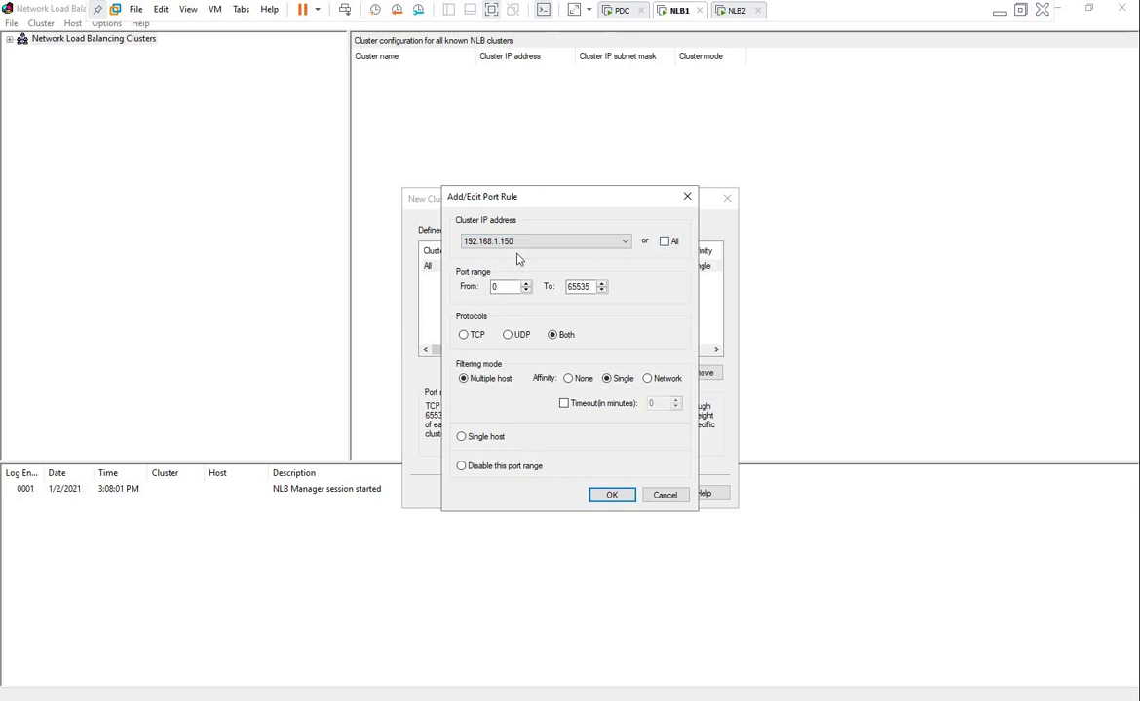
click(664, 241)
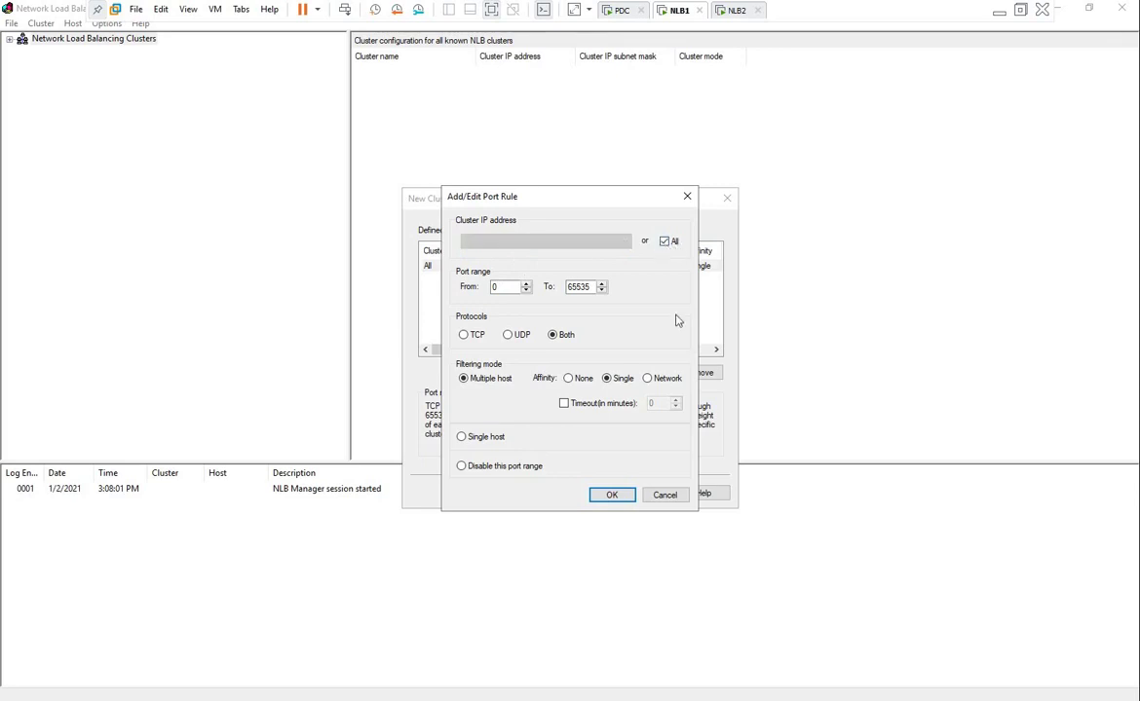
Set the rule's port range From 80 To 80.
double_click(493, 287)
text(80)
double_click(596, 286)
text(80)
click(486, 438)
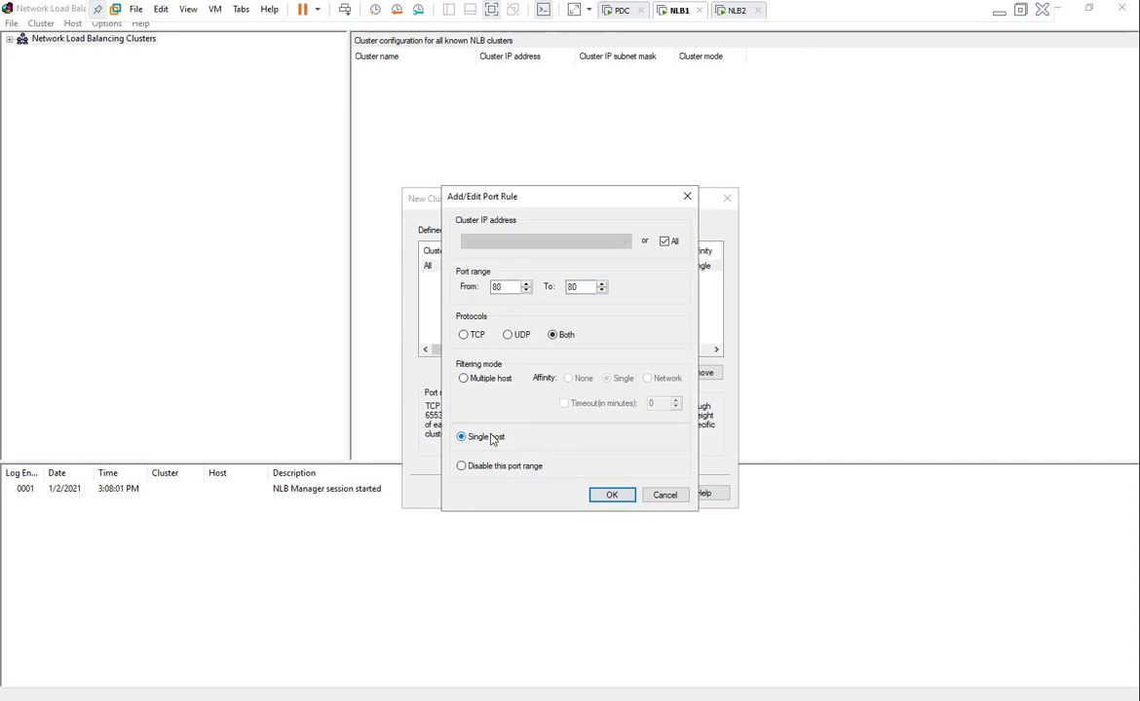
click(491, 388)
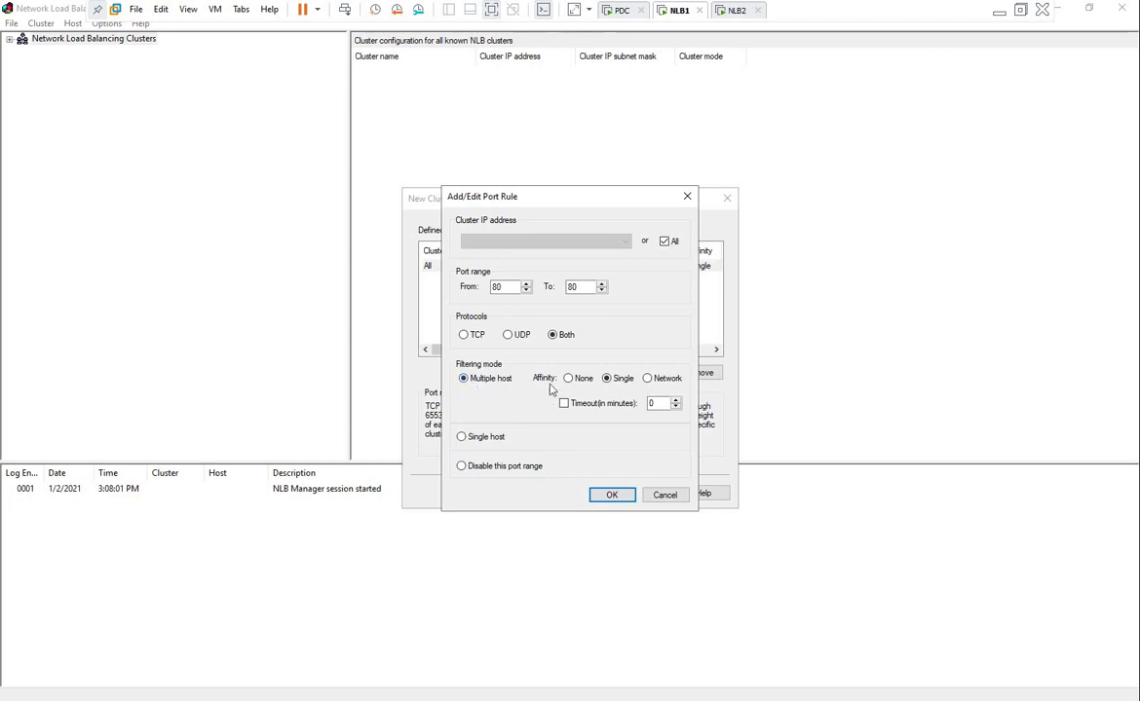
click(998, 12)
Replace the MAC1 curve with an arrow from MAC3 to NLB2 and cross out the upper curved arrow.
key(ctrl+z)
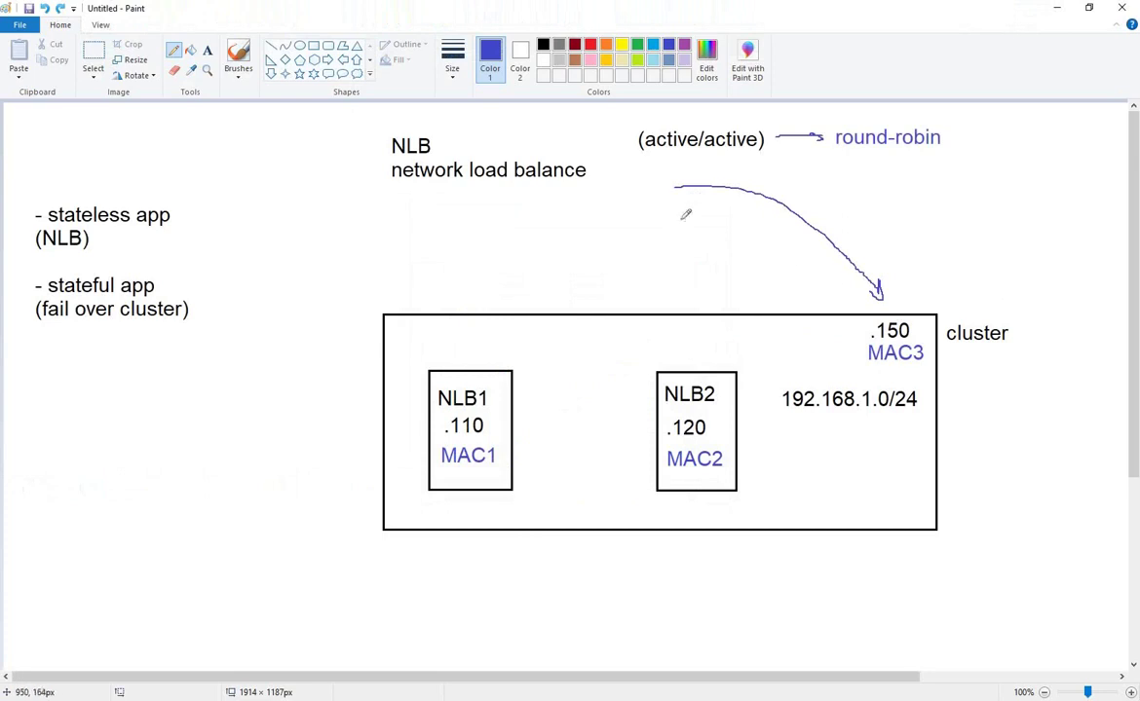
mouse_move(875, 292)
mouse_down()
mouse_move(732, 293)
mouse_move(517, 359)
mouse_up()
key(ctrl+z)
mouse_move(876, 293)
mouse_down()
mouse_move(779, 321)
mouse_move(737, 371)
mouse_up()
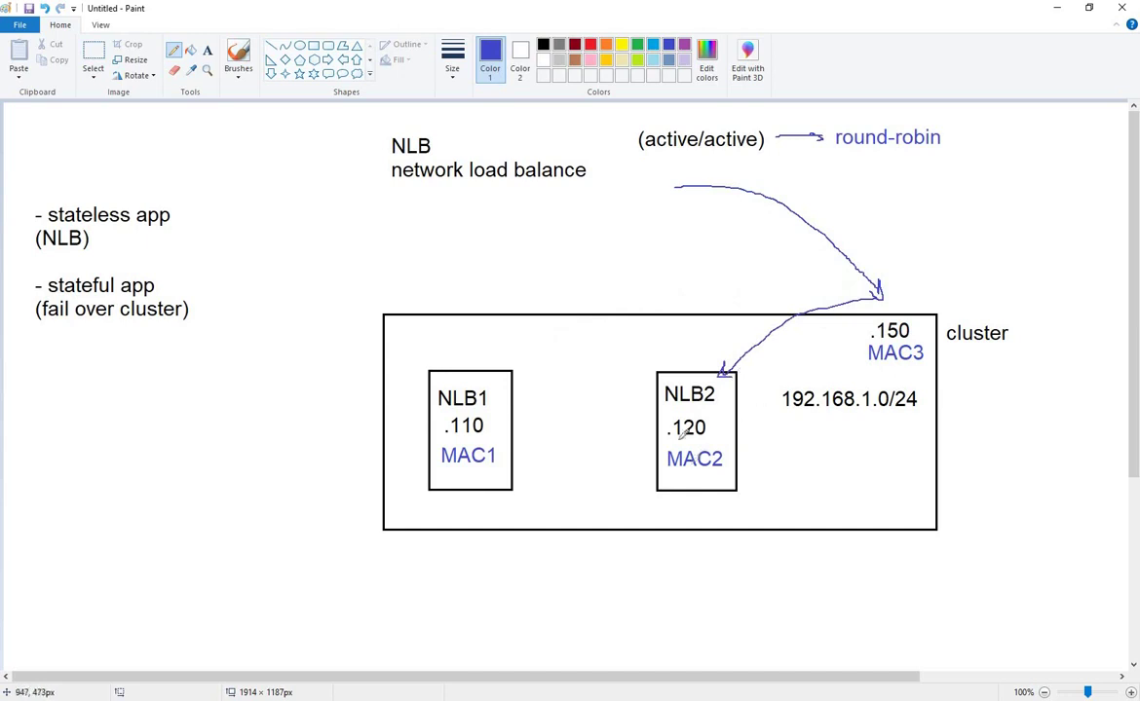
mouse_move(785, 188)
mouse_down()
mouse_move(777, 226)
mouse_move(818, 199)
mouse_up()
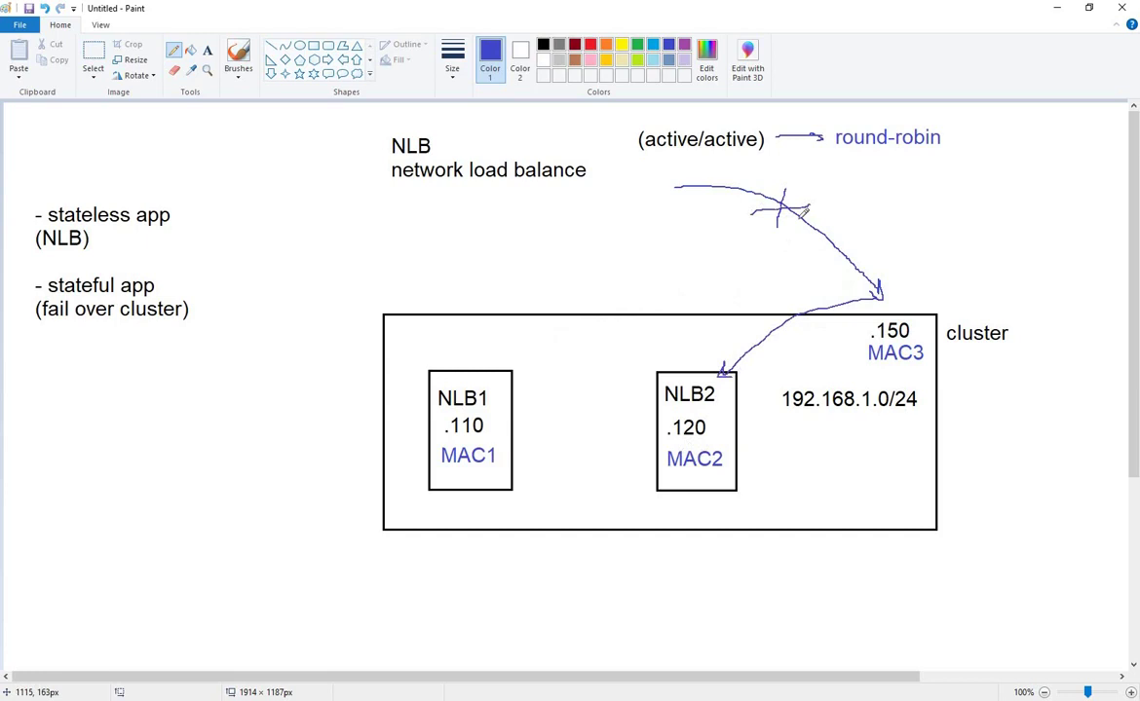
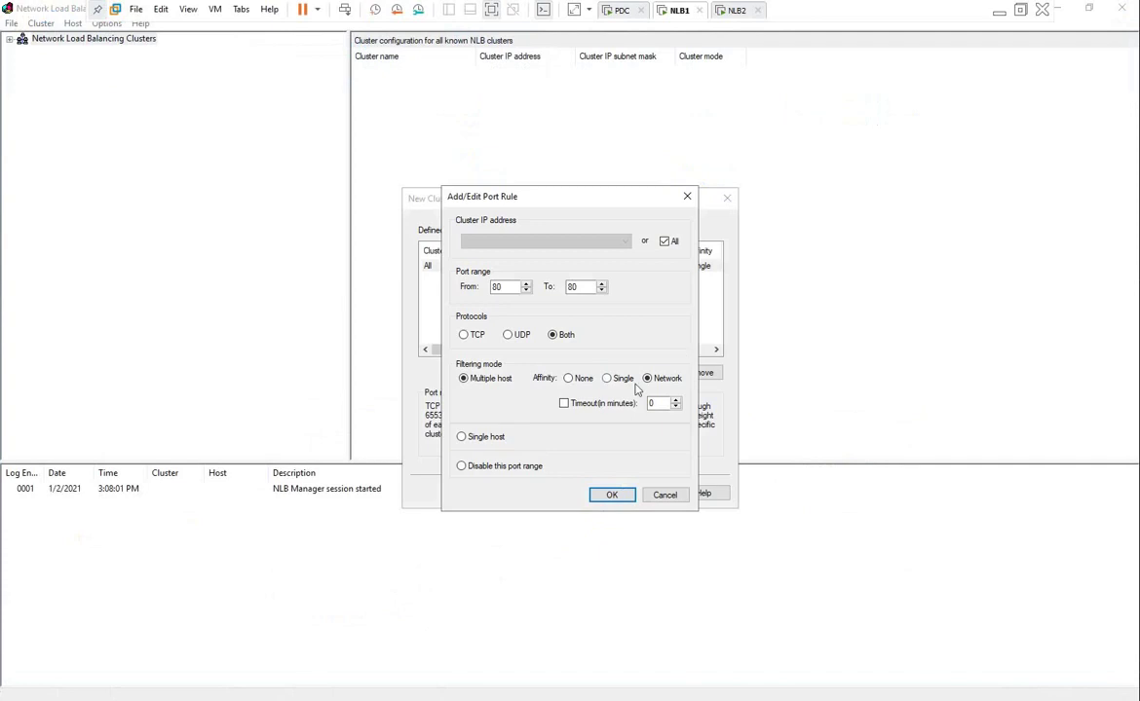
Set the port 80 rule's affinity to None and confirm it.
click(612, 380)
click(649, 378)
click(582, 380)
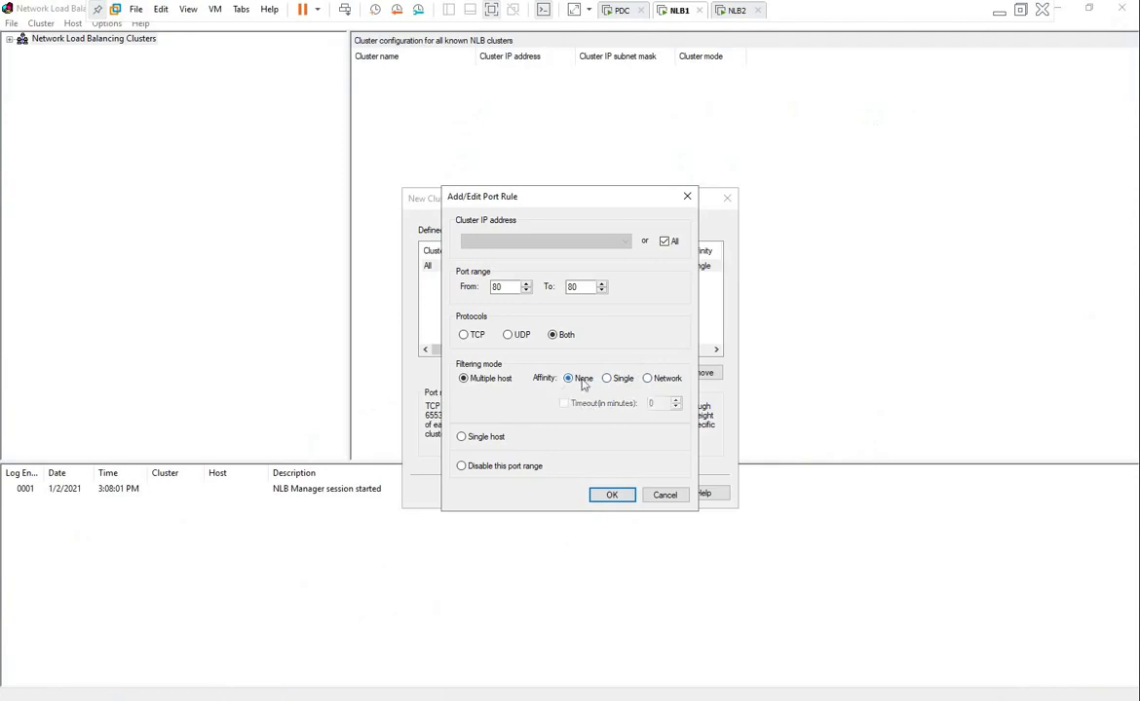
click(622, 497)
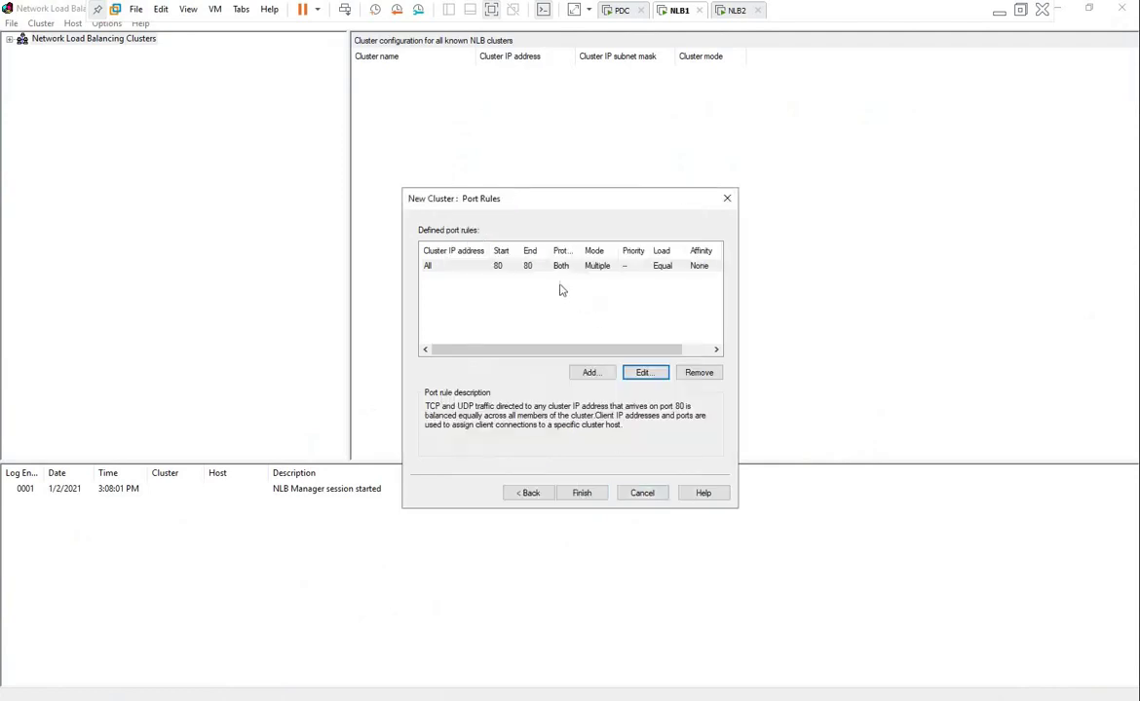
click(643, 372)
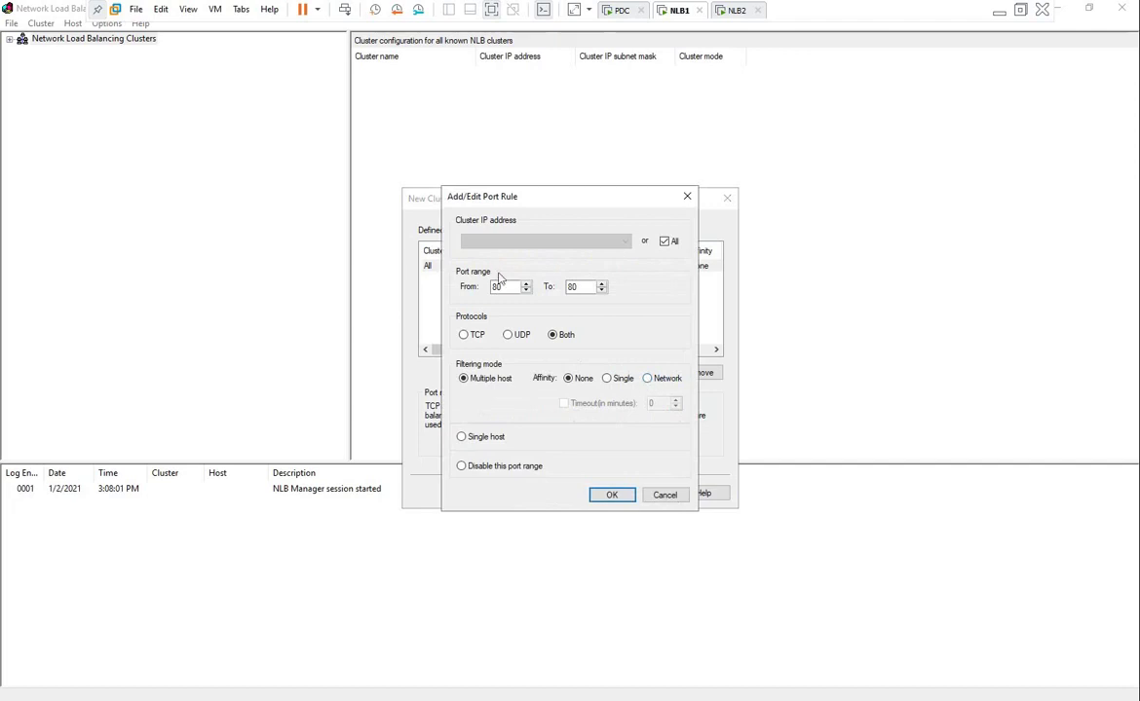
click(670, 496)
Add a port rule from 443 to 443 with affinity None.
click(589, 372)
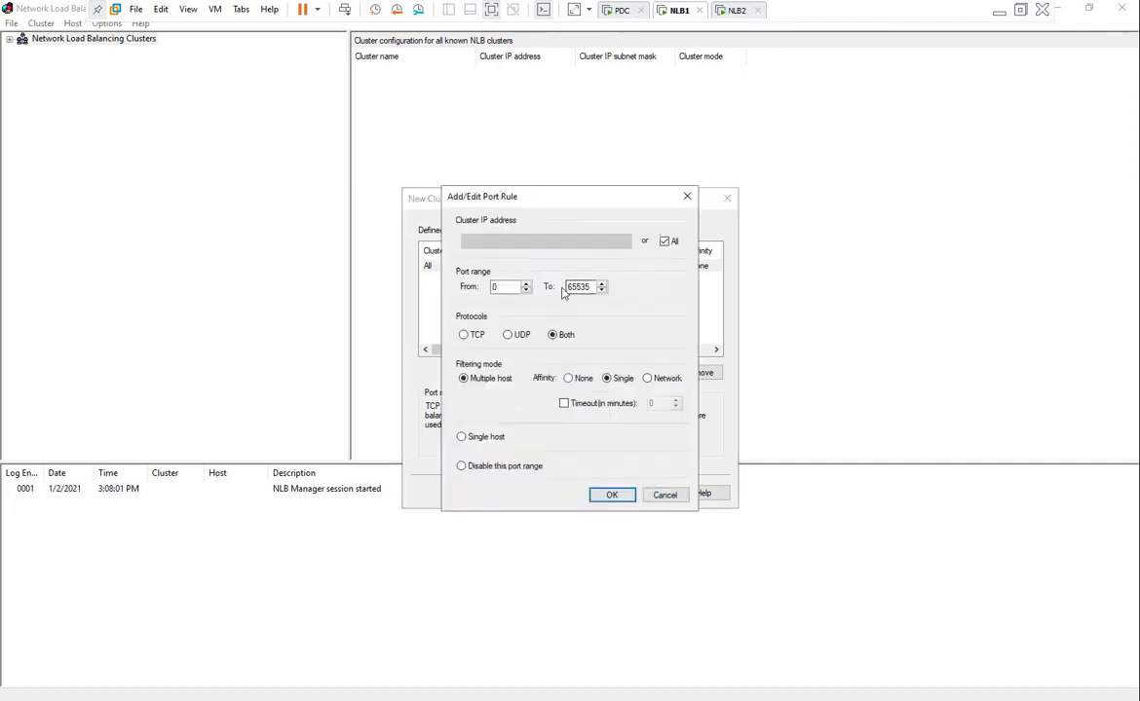
double_click(497, 286)
text(443)
double_click(580, 286)
text(443)
click(568, 378)
click(616, 496)
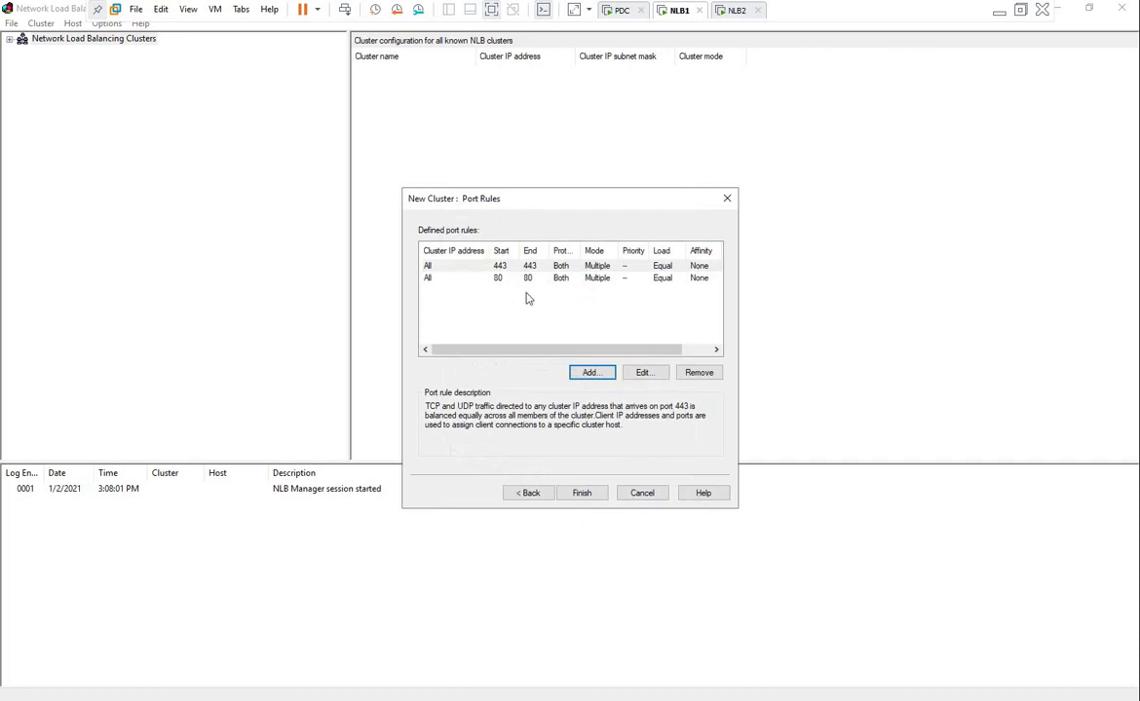
Review the port 80 and 443 rules and finish creating the cluster.
click(569, 281)
click(516, 265)
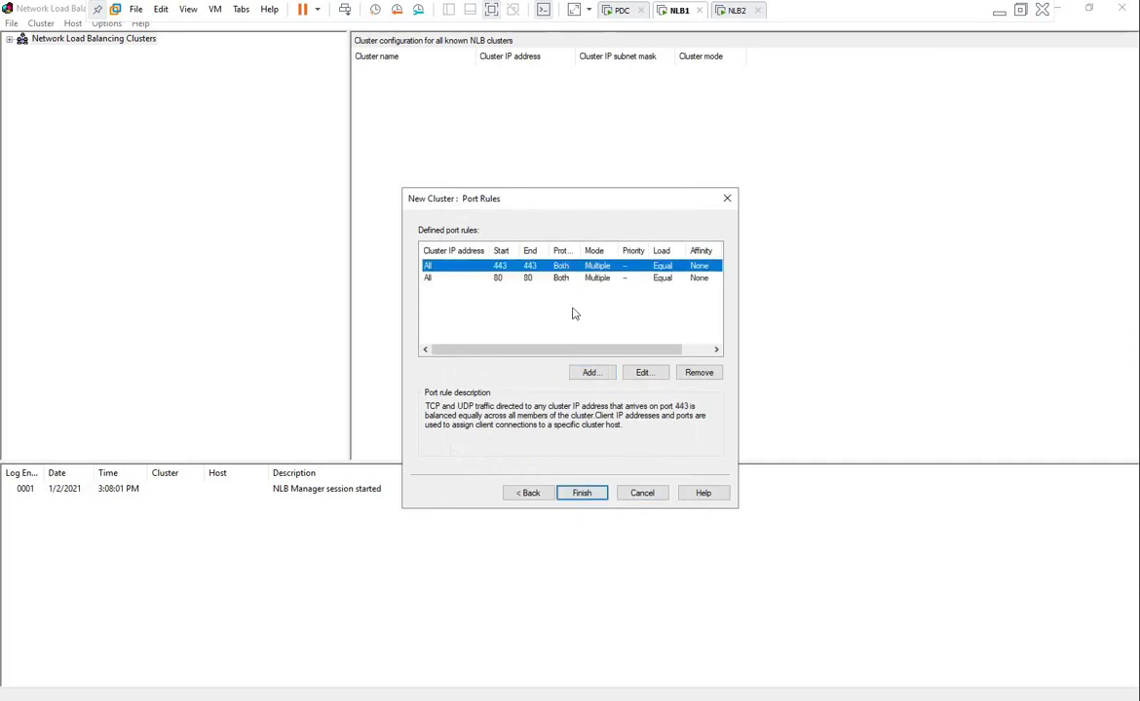
click(581, 493)
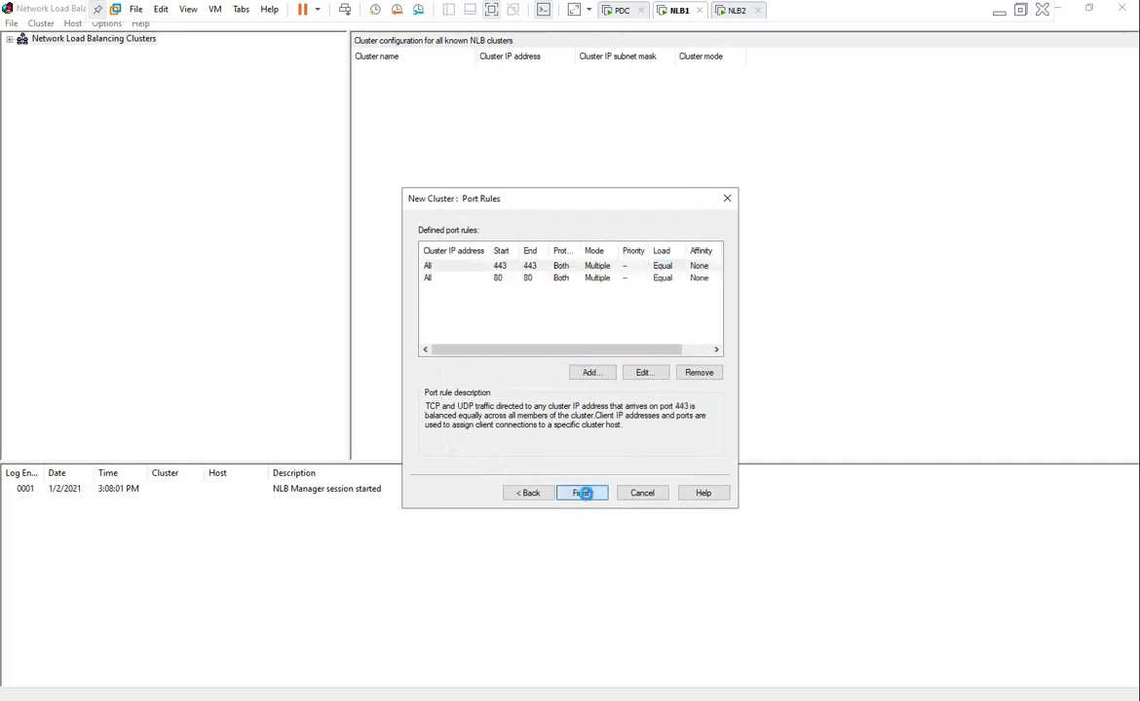
Select cluster 192.168.1.150 to see host NLB2 (192.168.1.120) converged.
click(83, 50)
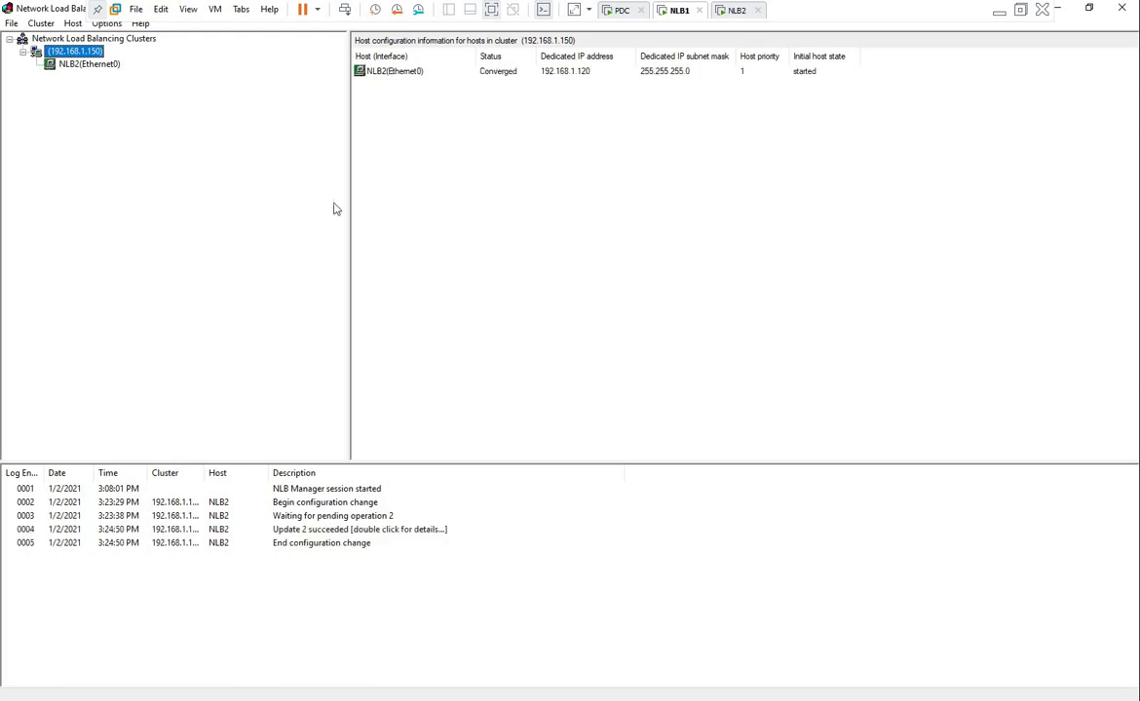
Start adding host 192.168.1.110 to the cluster and connect to its interfaces.
right_click(91, 55)
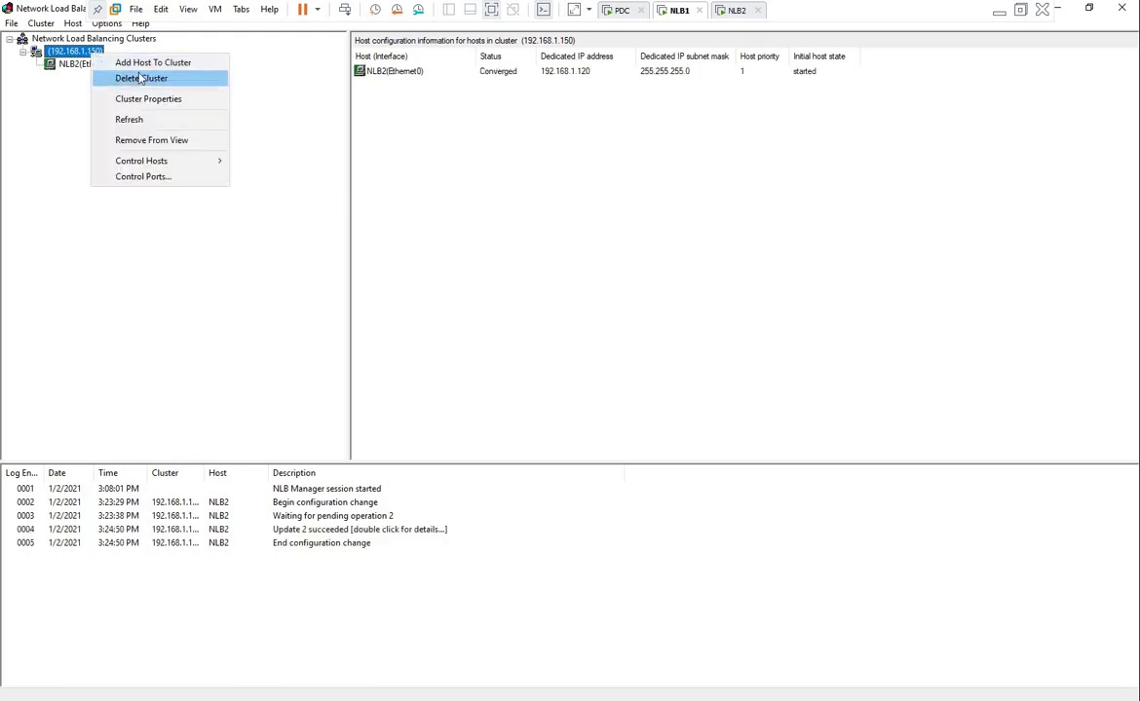
click(168, 63)
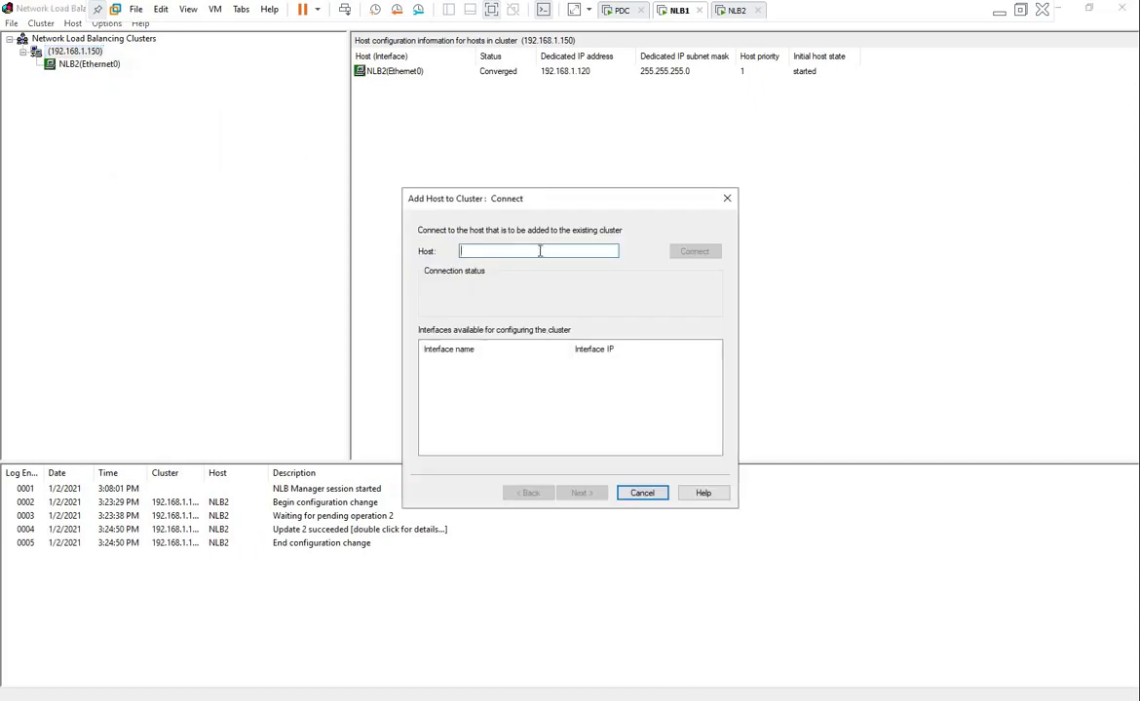
text(192.168.1)
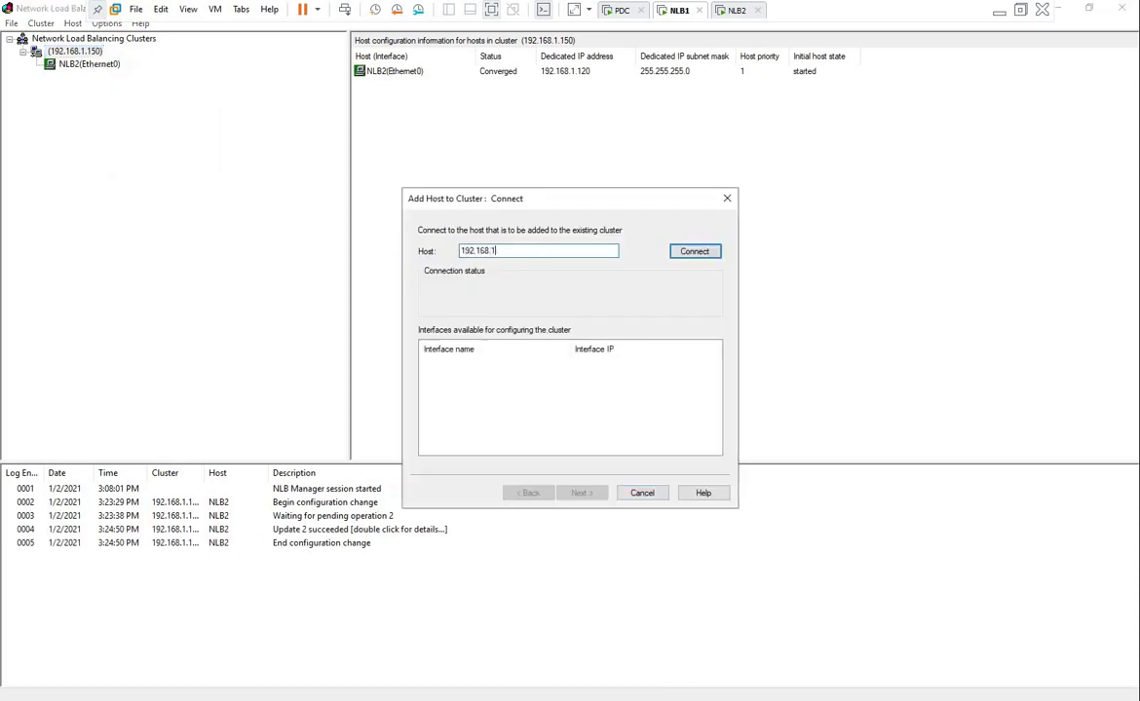
text(.110)
click(679, 250)
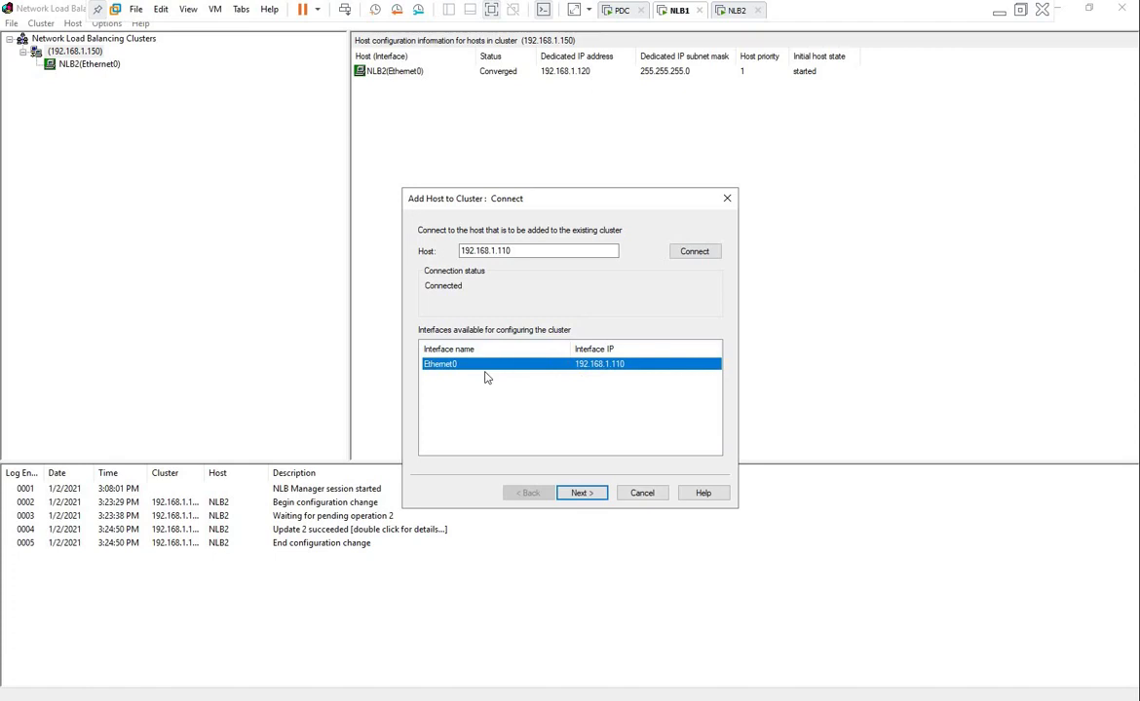
click(576, 496)
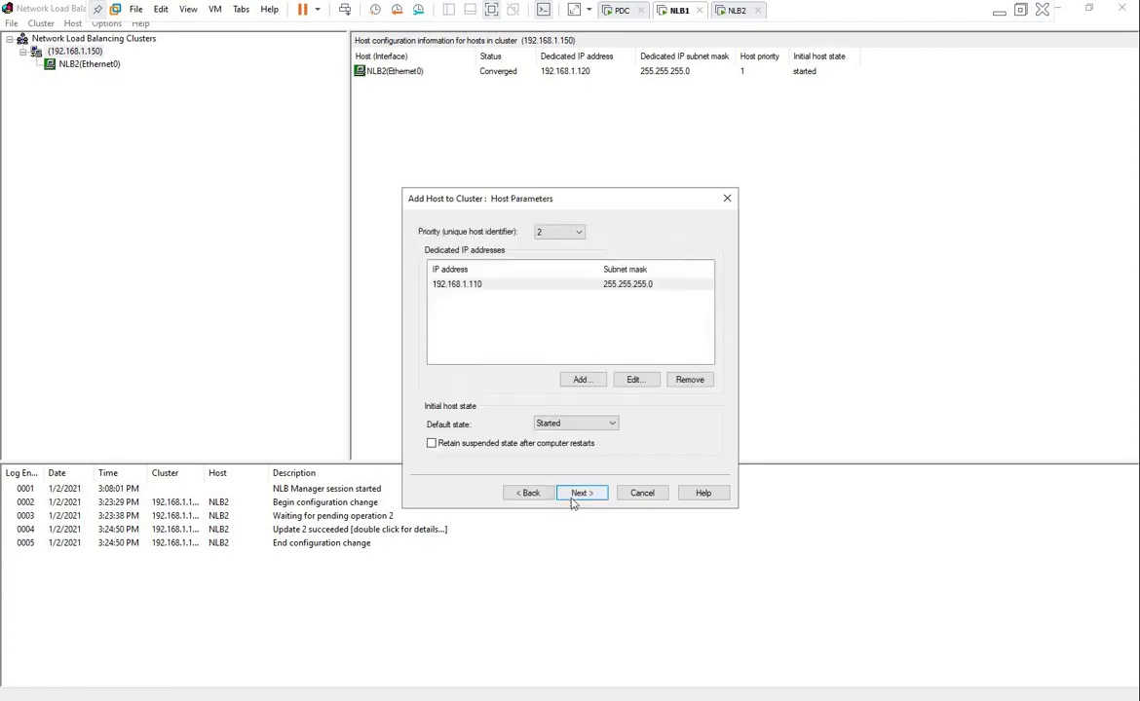
Keep host priority 2 with dedicated IP 192.168.1.110.
click(559, 234)
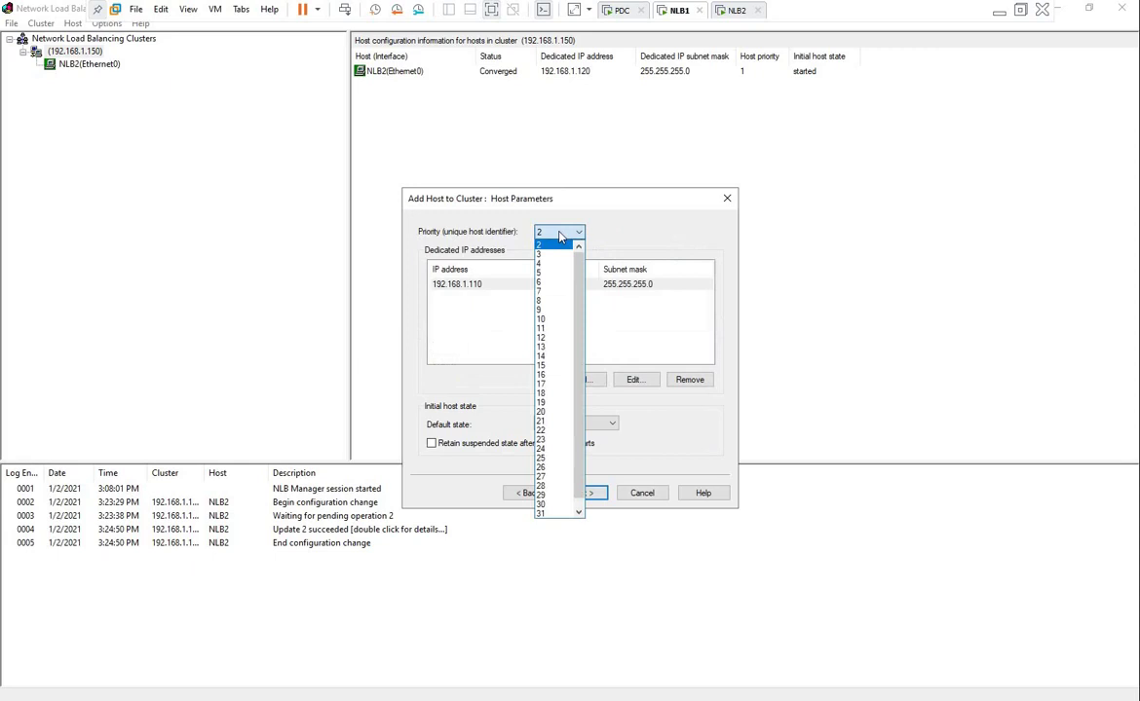
click(580, 222)
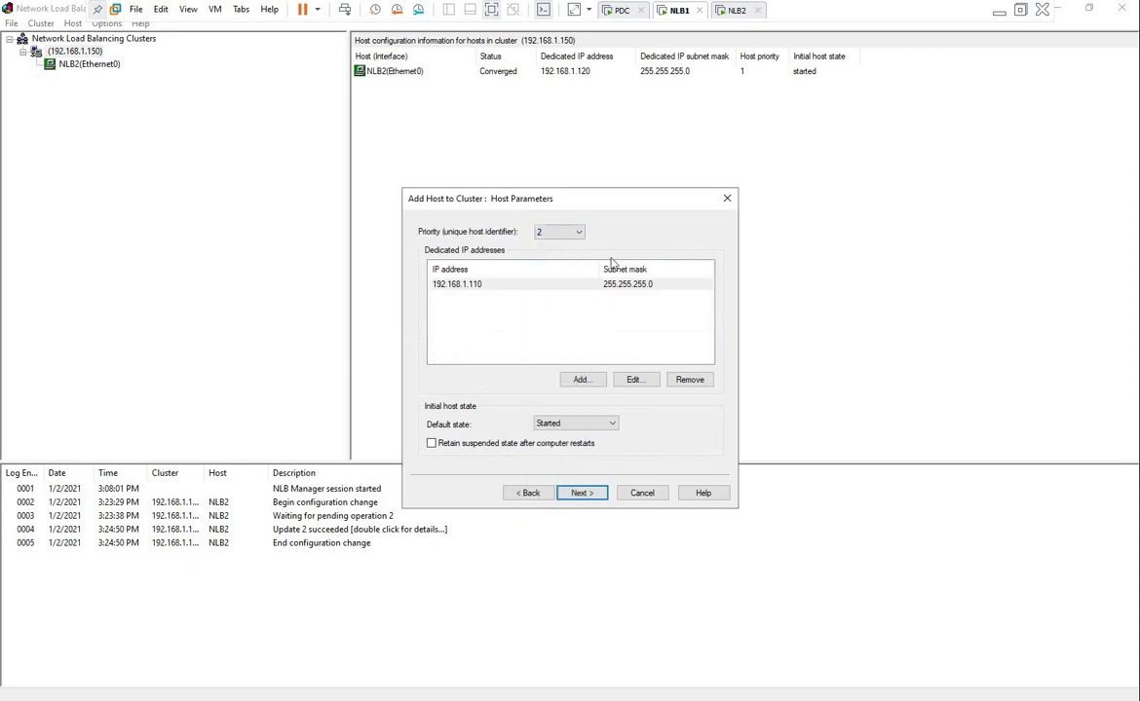
click(475, 285)
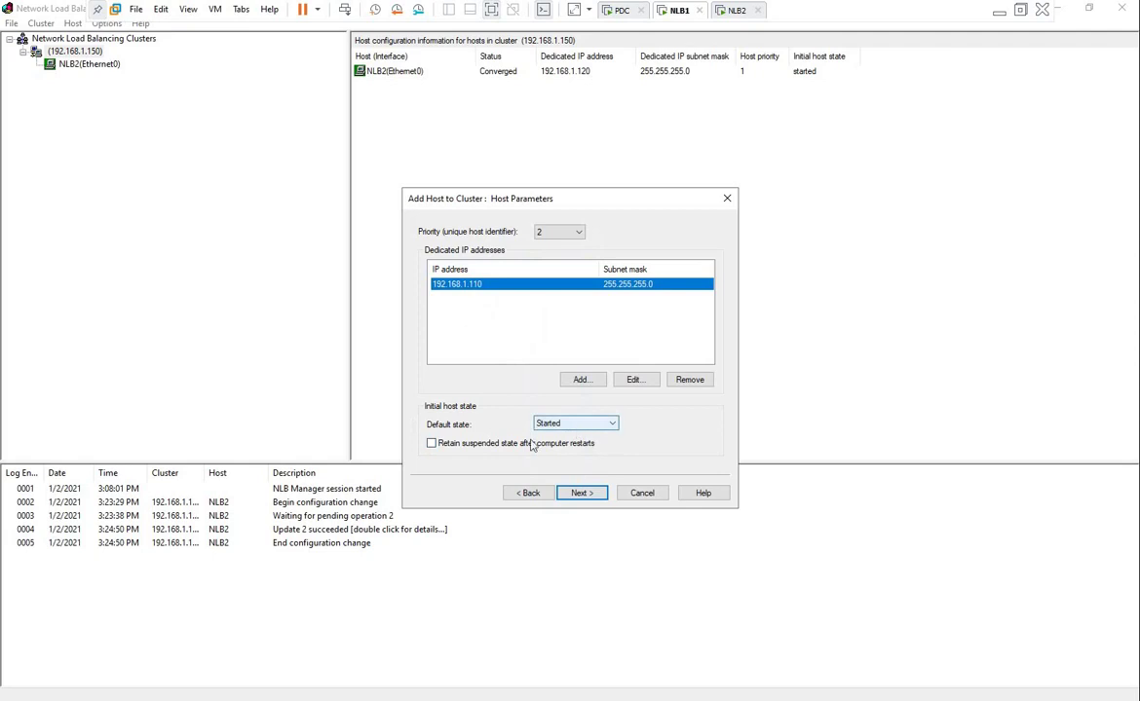
click(573, 494)
Open the port 80 rule for editing in the add-host wizard.
click(530, 278)
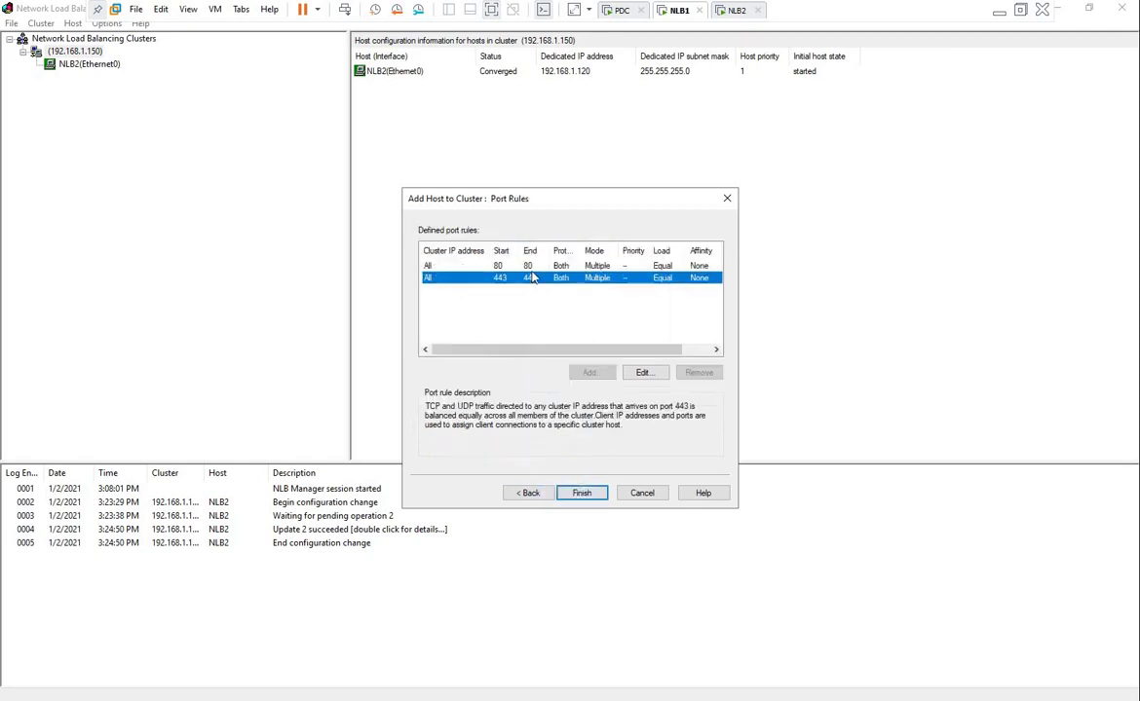
click(531, 266)
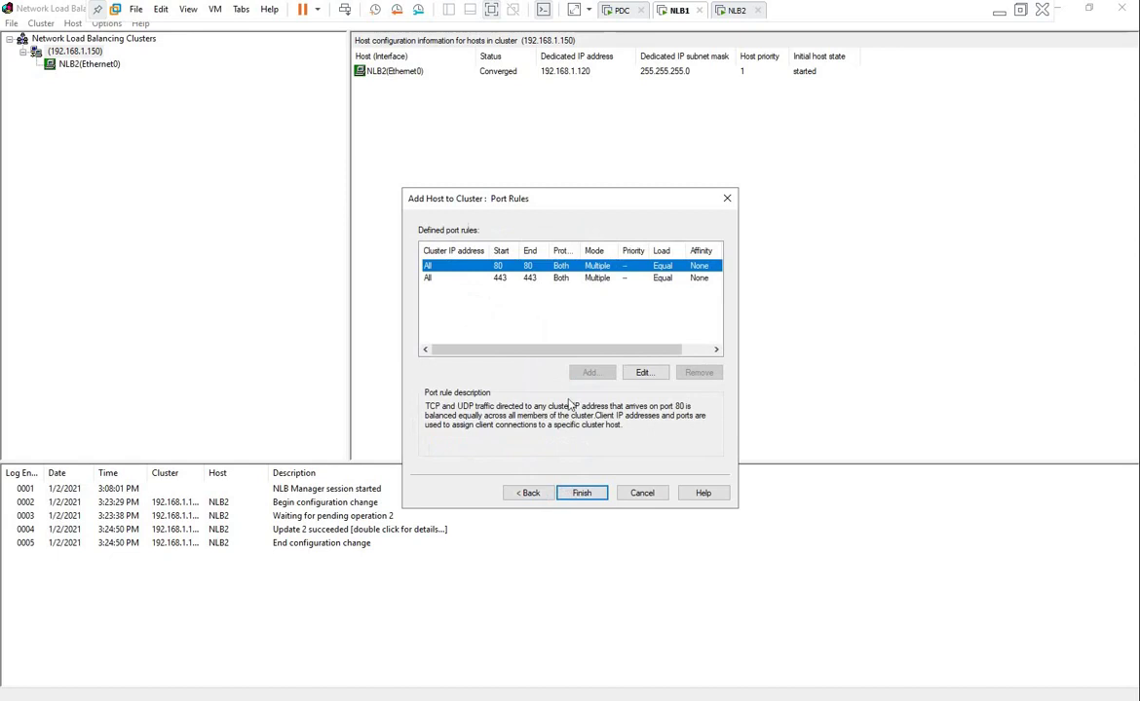
click(647, 375)
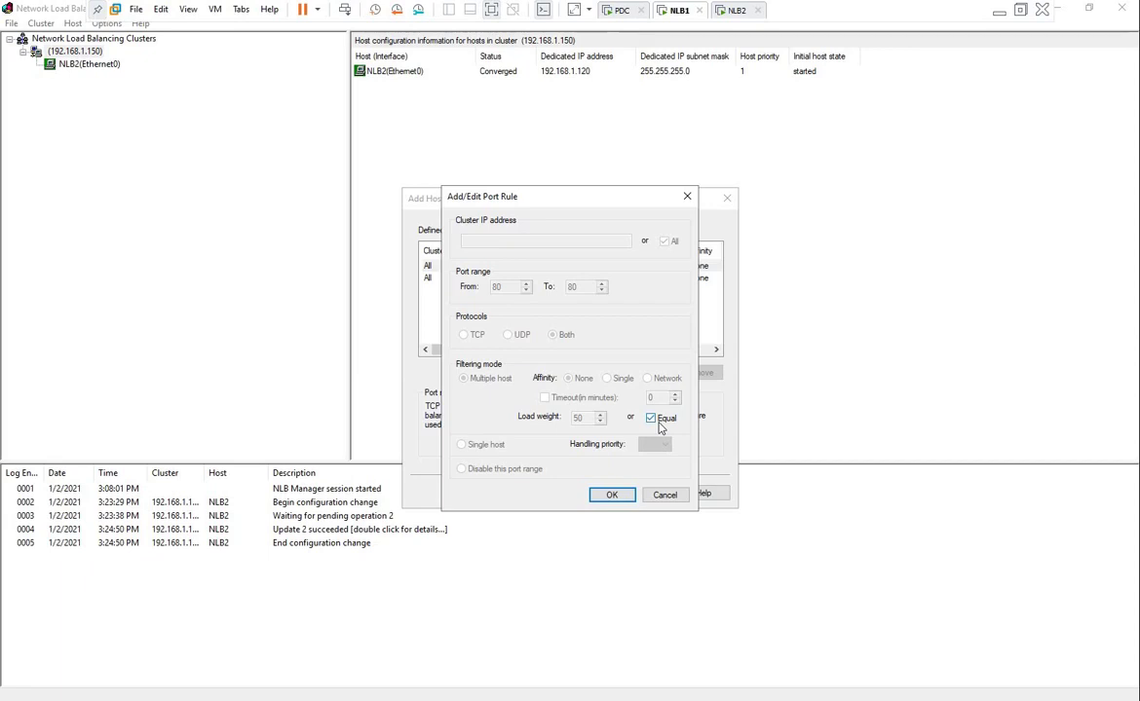
Leave the port 80 rule on Equal load weight, then finish adding NLB1.
click(658, 426)
key(shift+Tab)
click(651, 418)
click(613, 496)
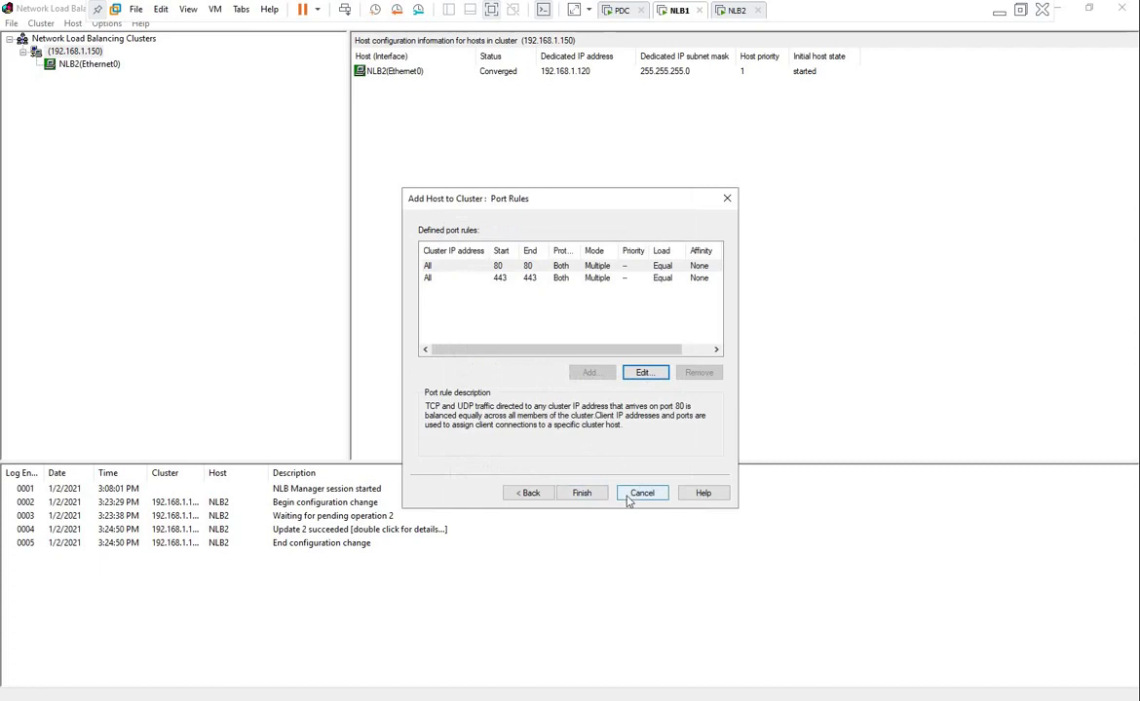
click(581, 494)
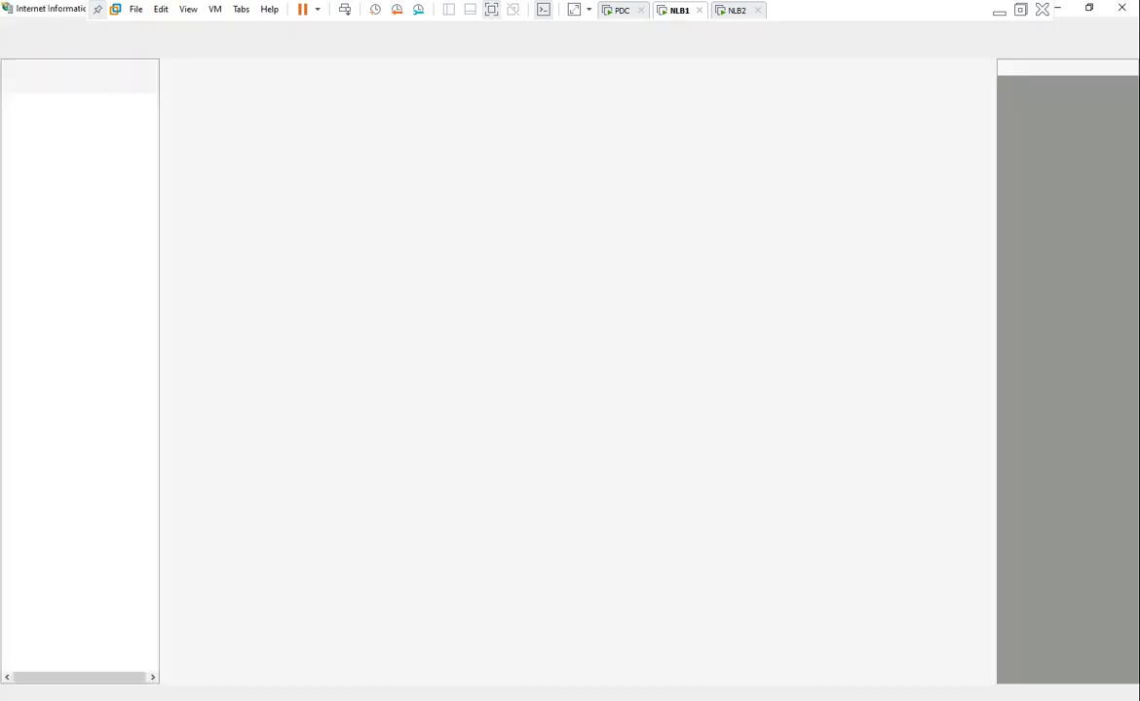
Select the web1 site in IIS Manager, then open NLB1's Network Connections.
click(67, 152)
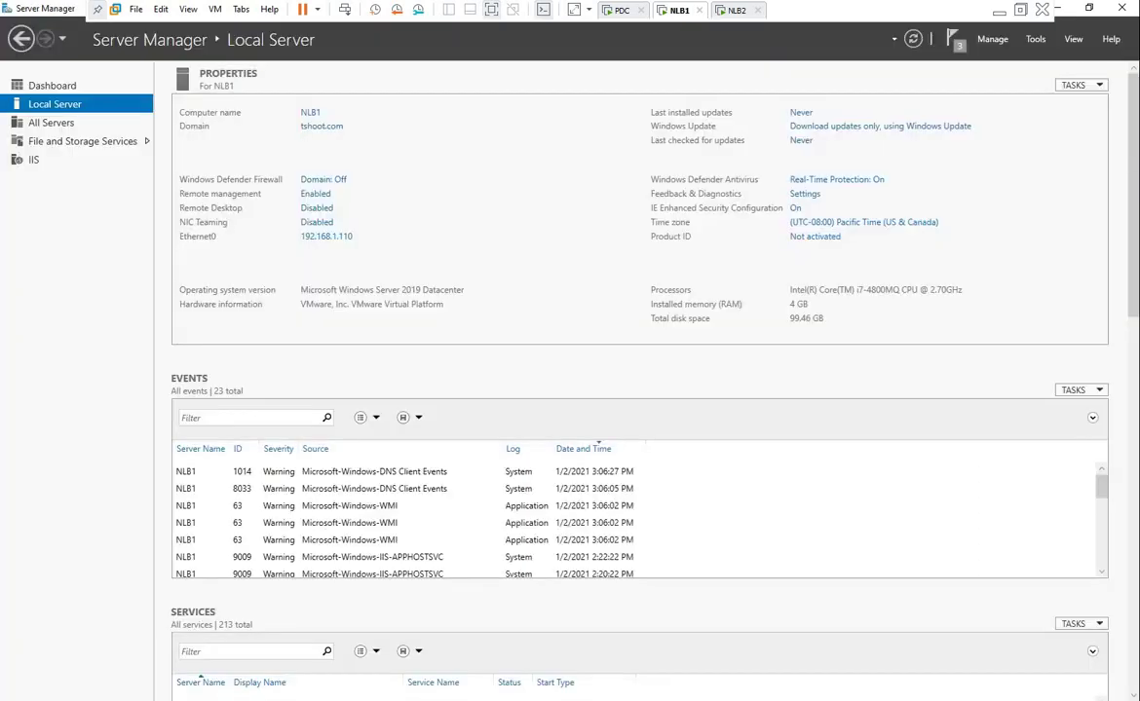
click(331, 235)
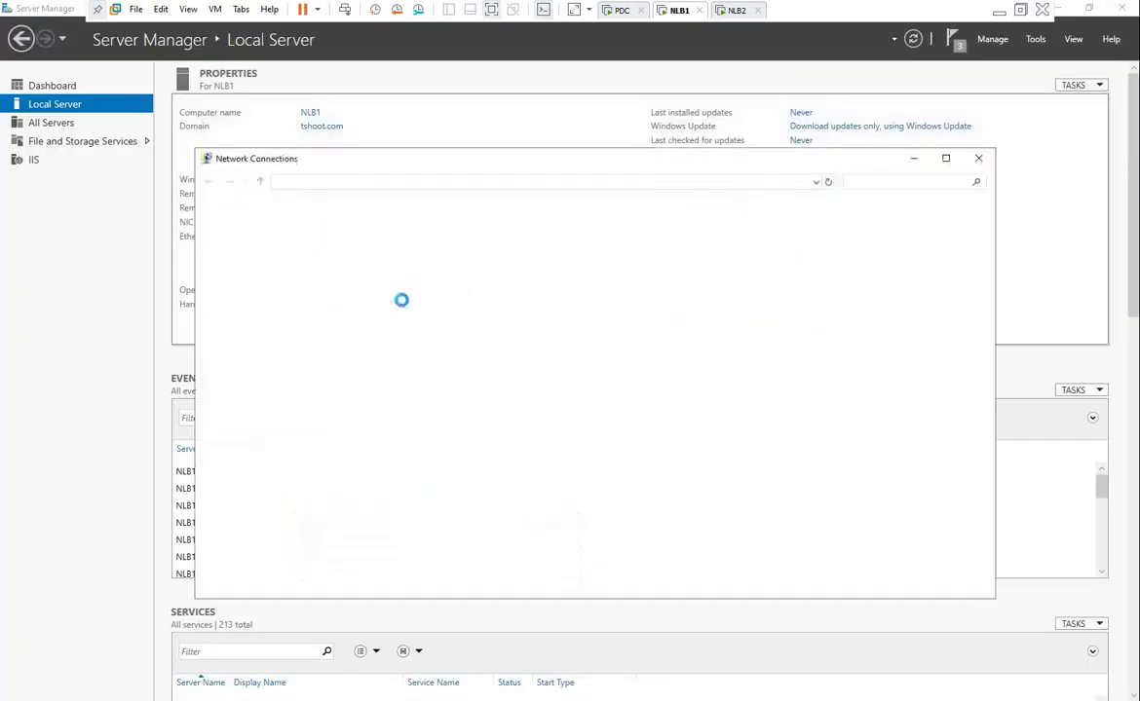
Check Ethernet0's advanced IPv4 settings list 192.168.1.110 and cluster address 192.168.1.150.
click(300, 252)
right_click(287, 239)
click(314, 378)
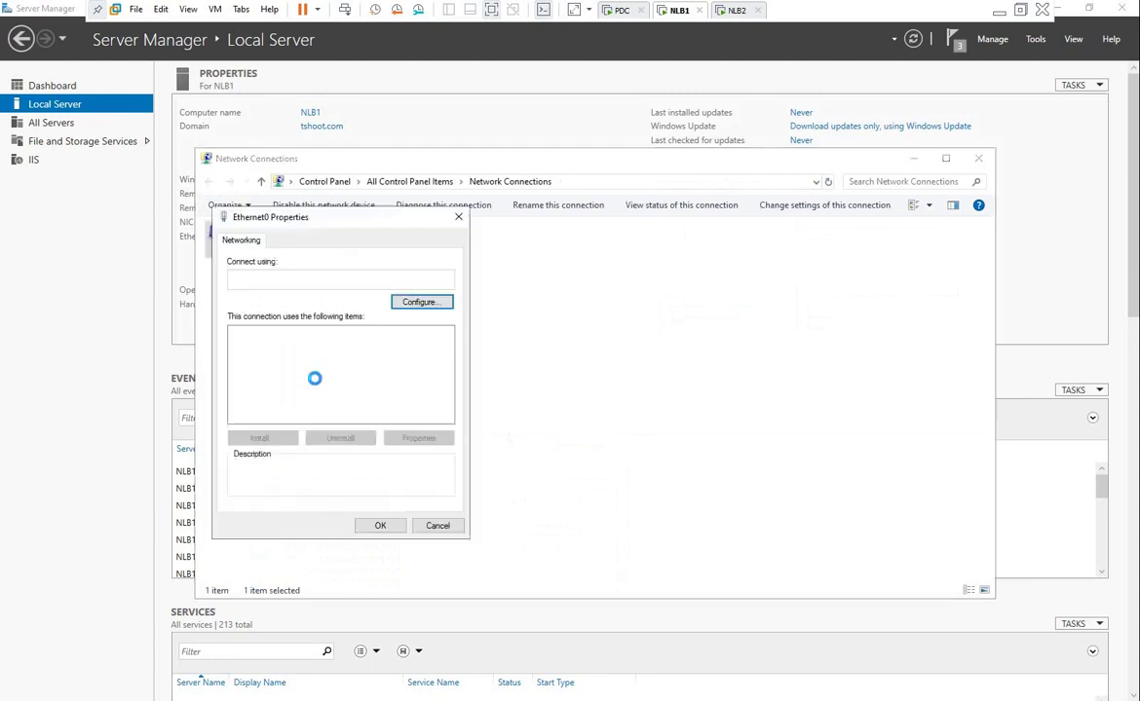
click(375, 386)
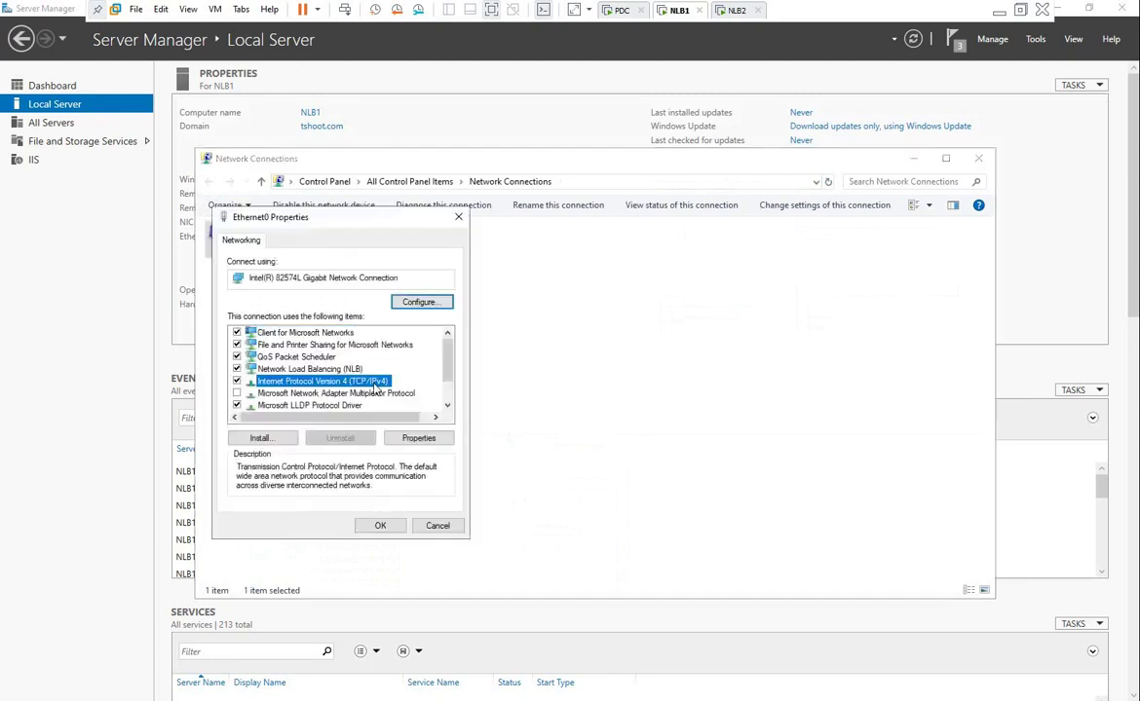
click(356, 371)
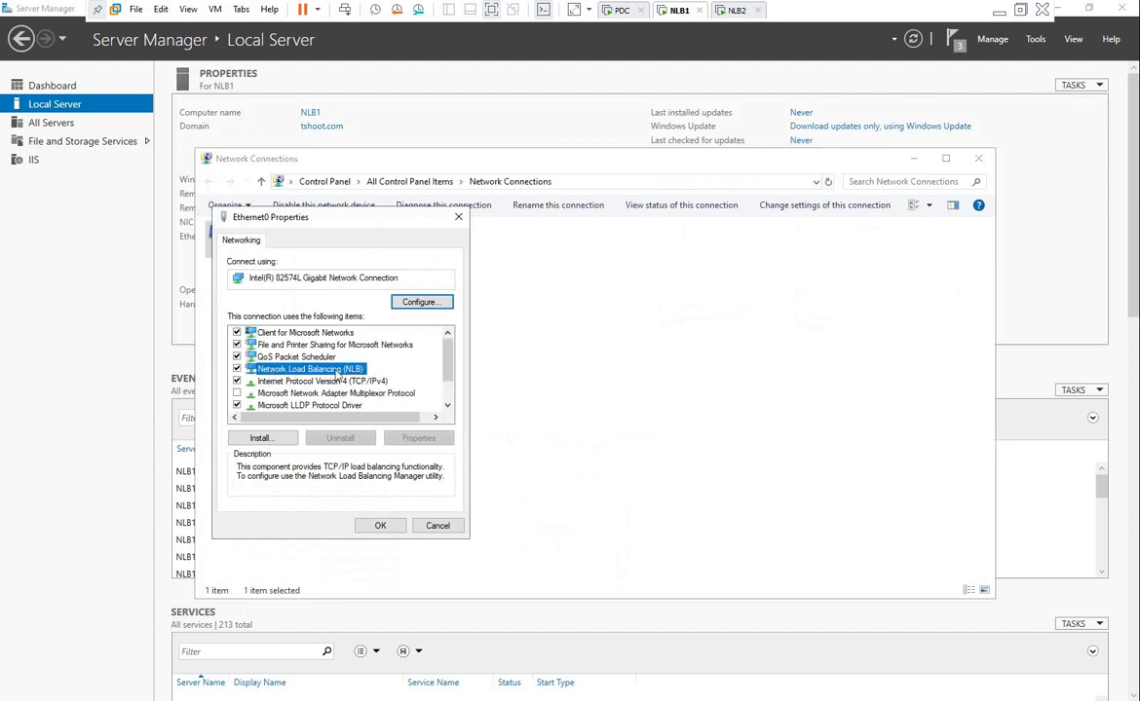
click(310, 381)
click(427, 440)
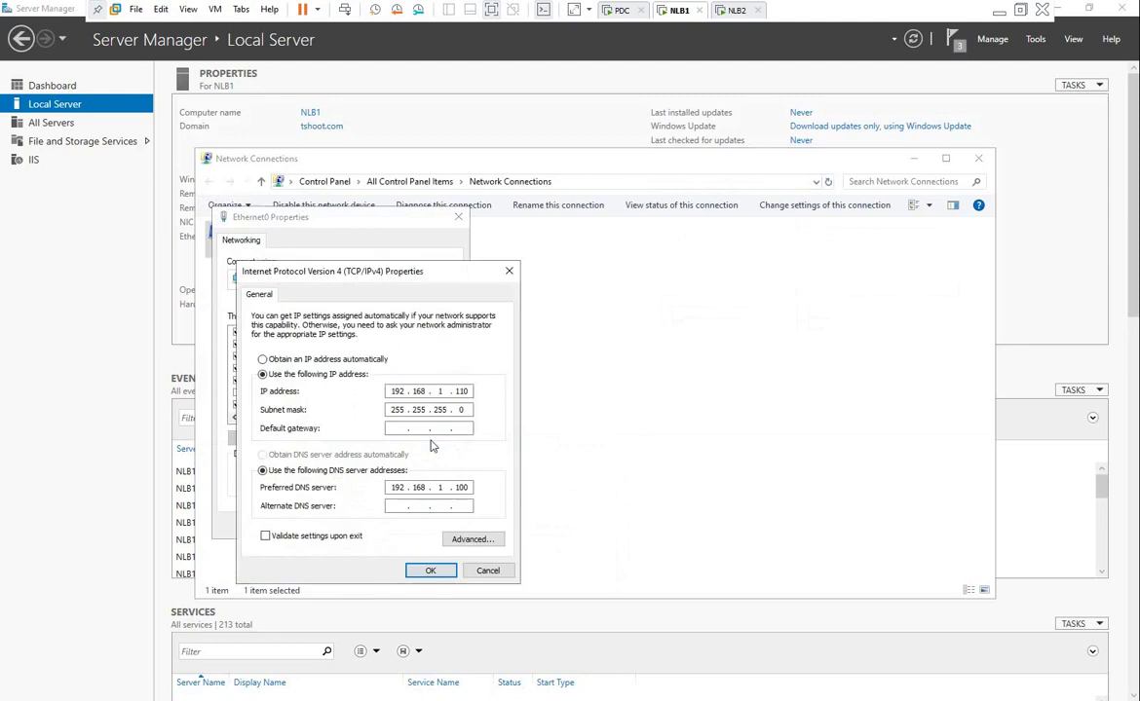
click(493, 548)
click(325, 381)
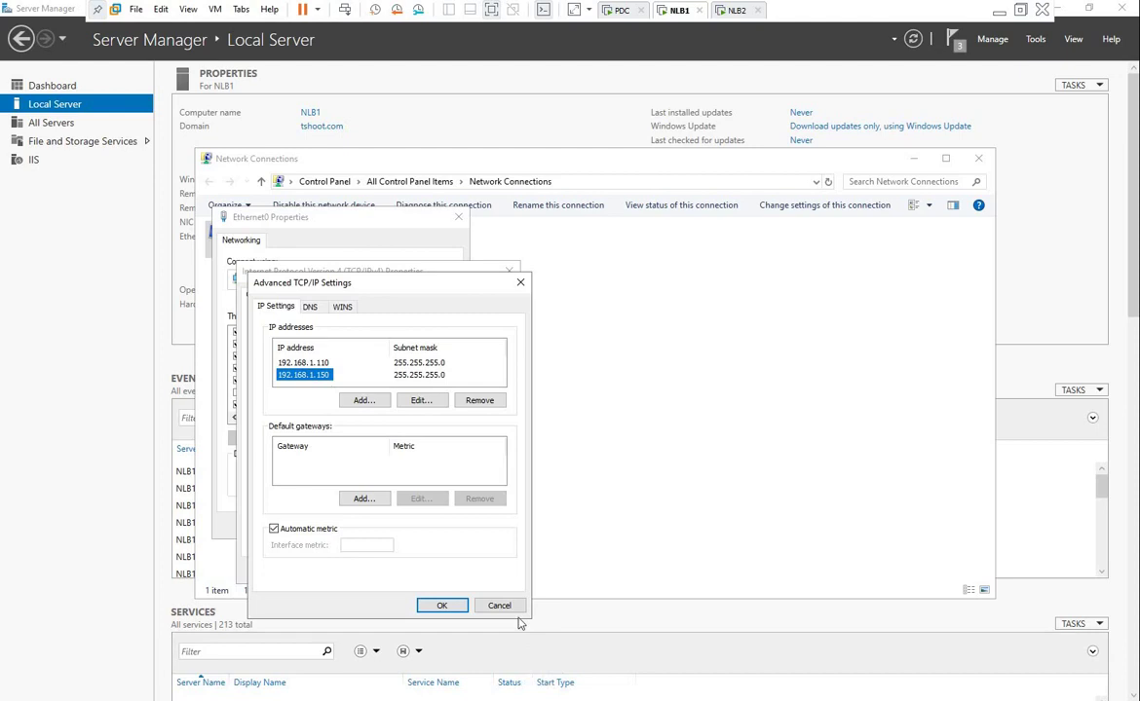
click(441, 605)
click(433, 569)
click(451, 532)
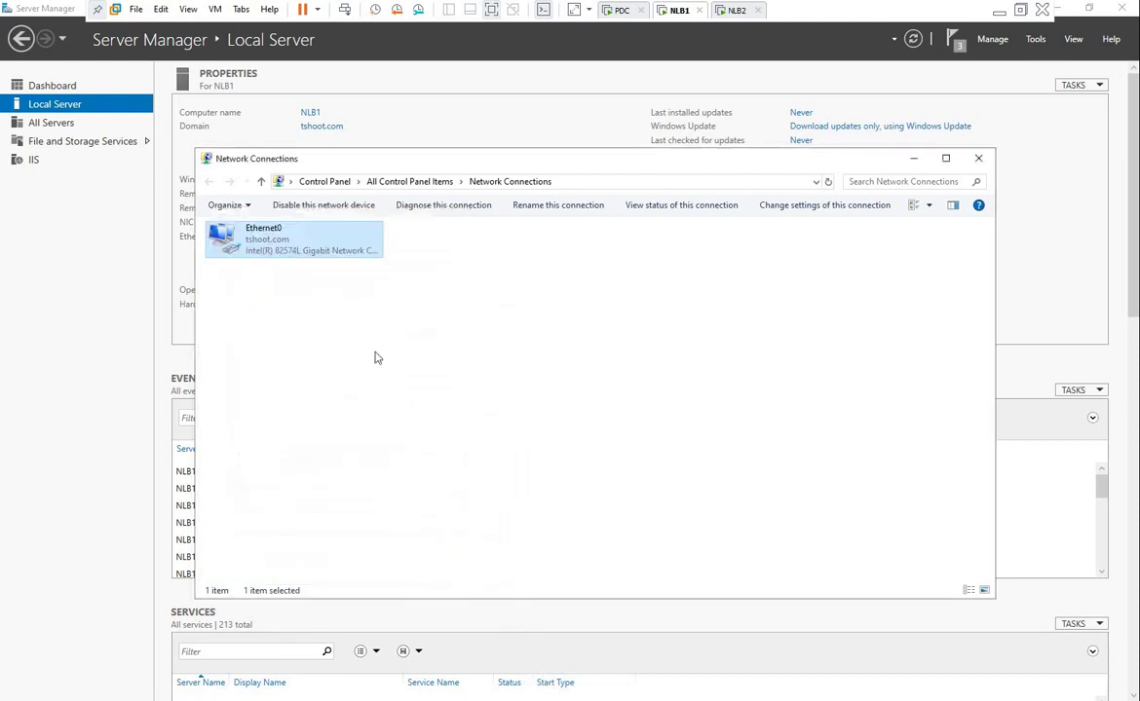
Review Ethernet0's connection details, close all network windows, and switch to NLB2.
double_click(280, 242)
click(477, 377)
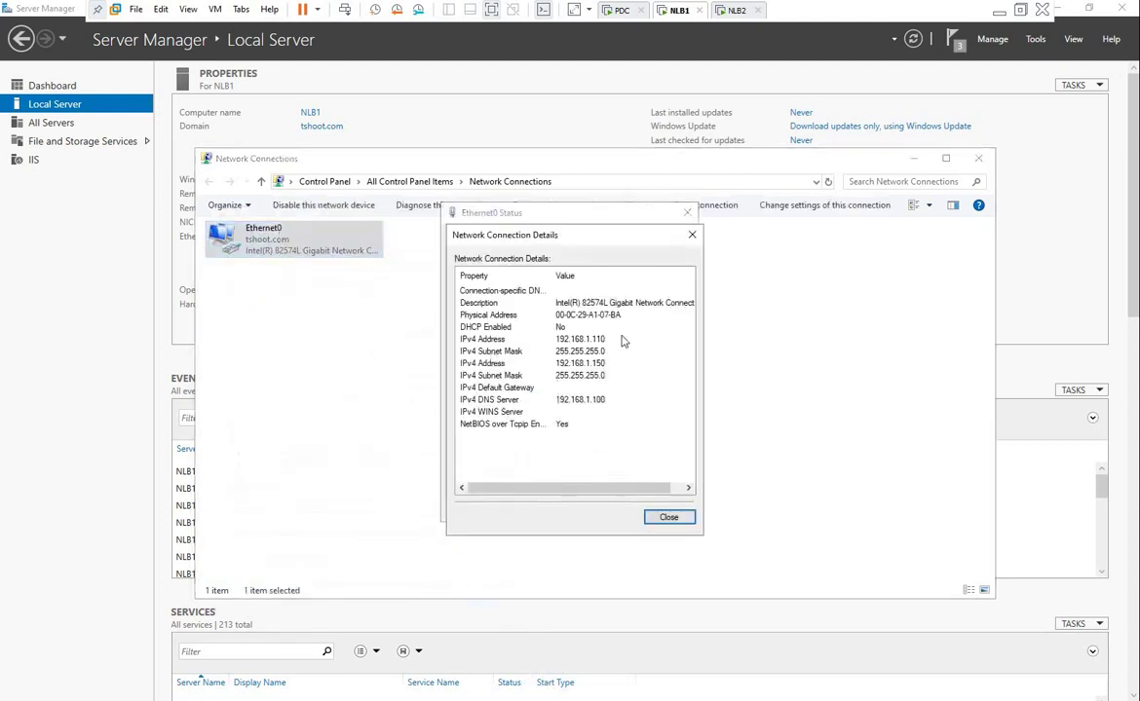
click(567, 315)
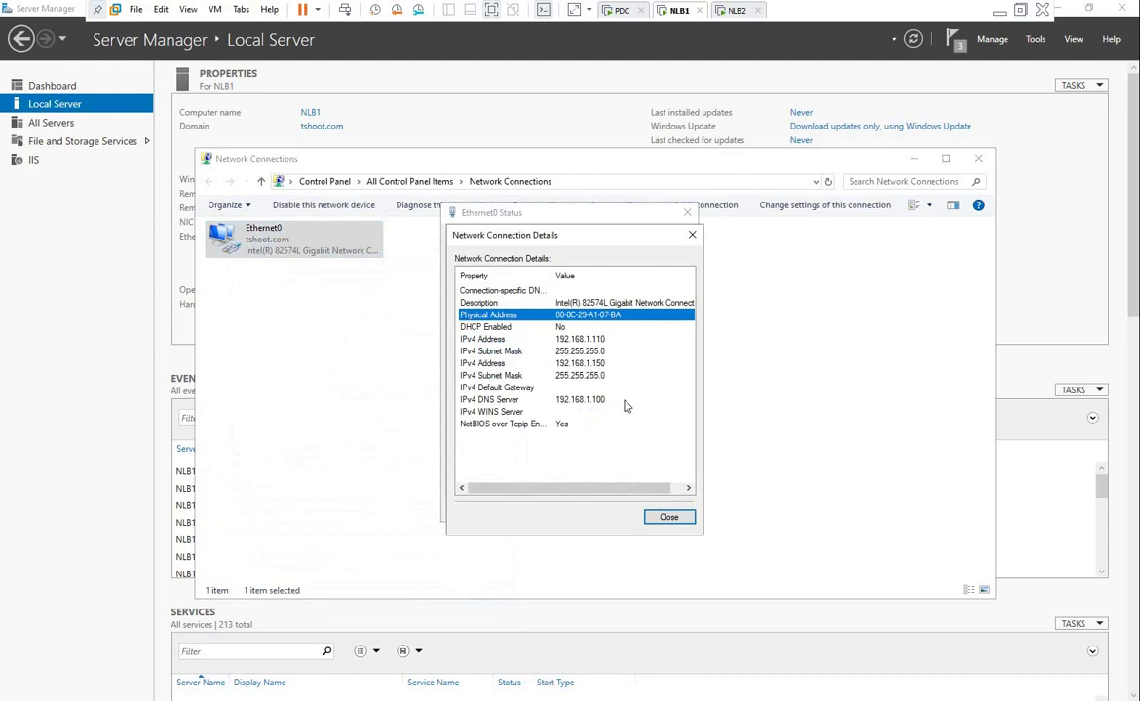
click(669, 517)
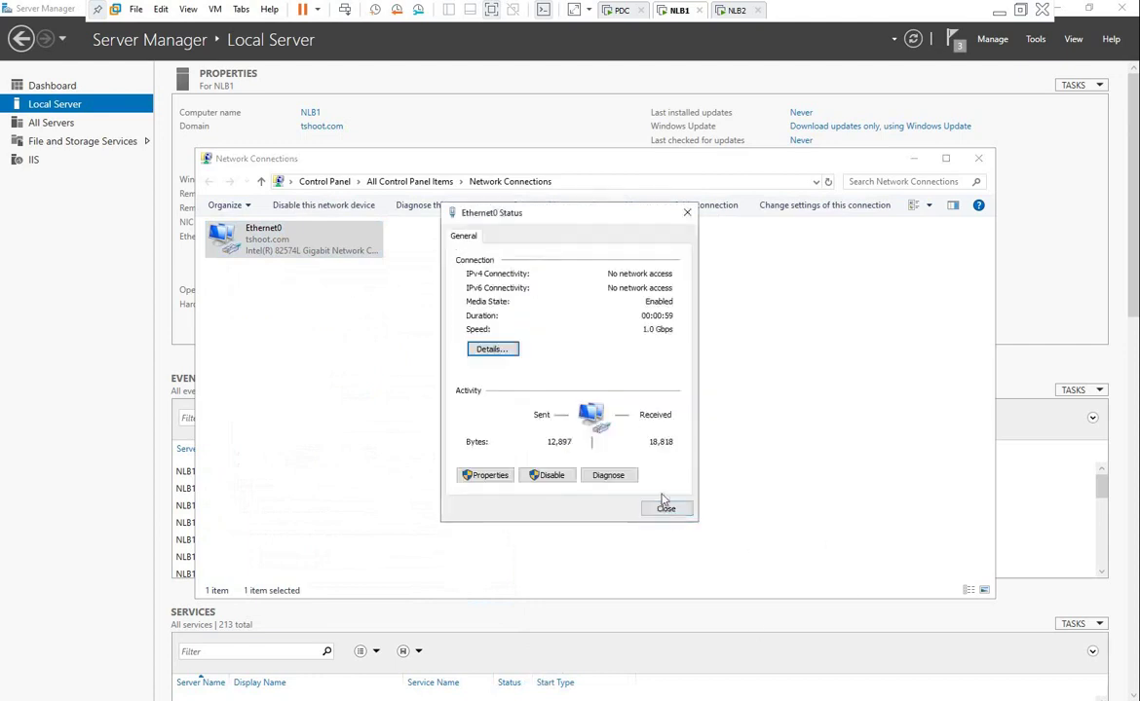
click(667, 510)
click(912, 157)
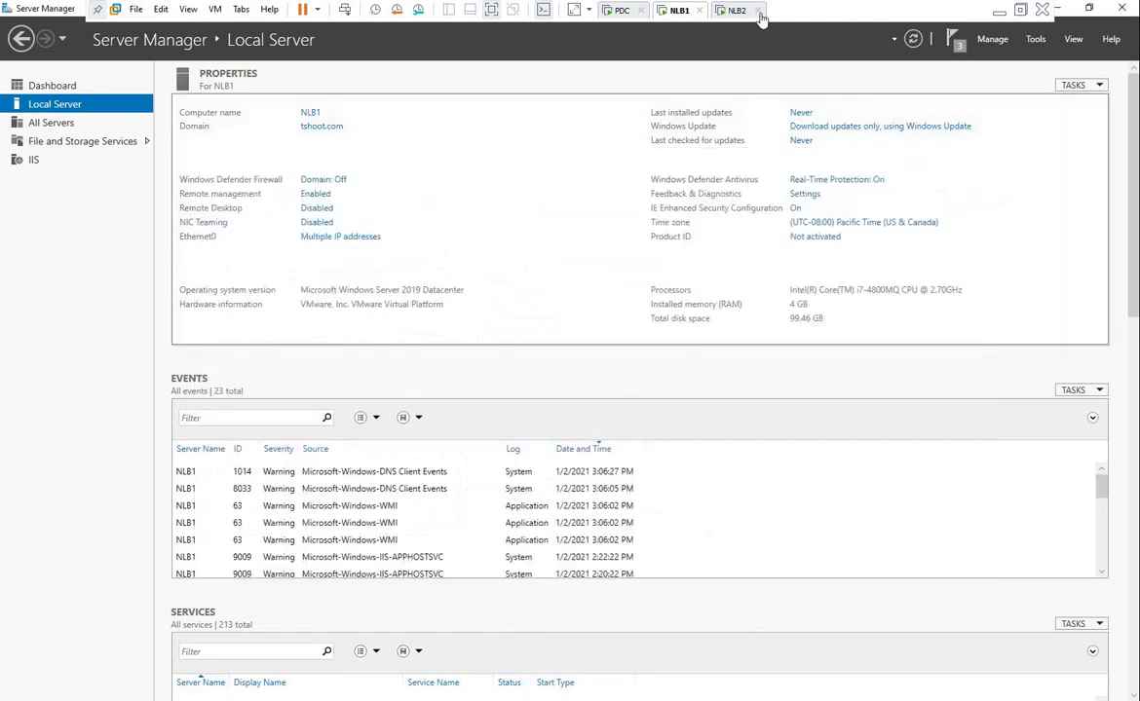
click(737, 10)
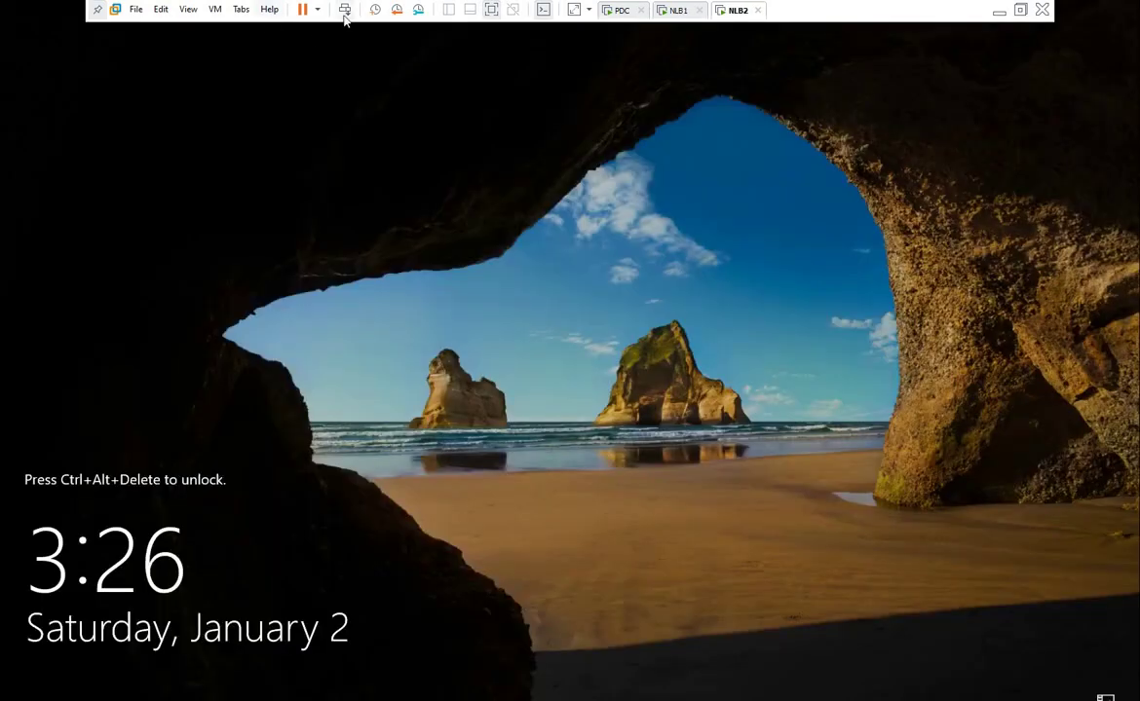
Sign in to NLB2 with the account password and open Local Server.
click(345, 10)
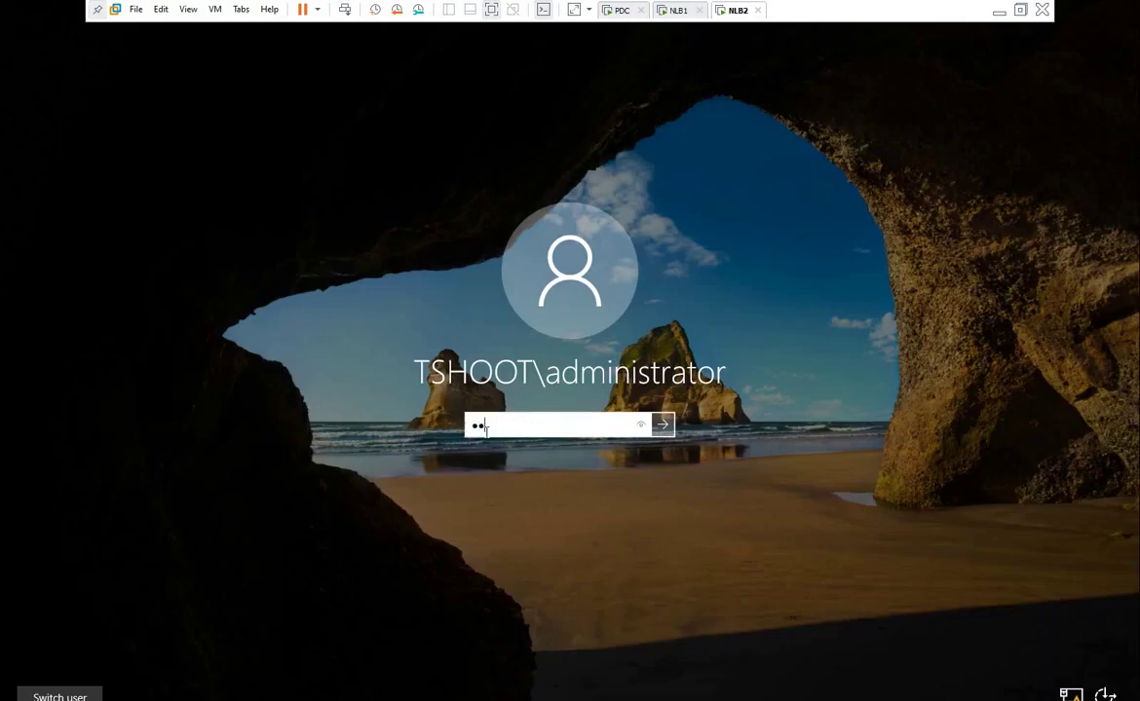
key(Return)
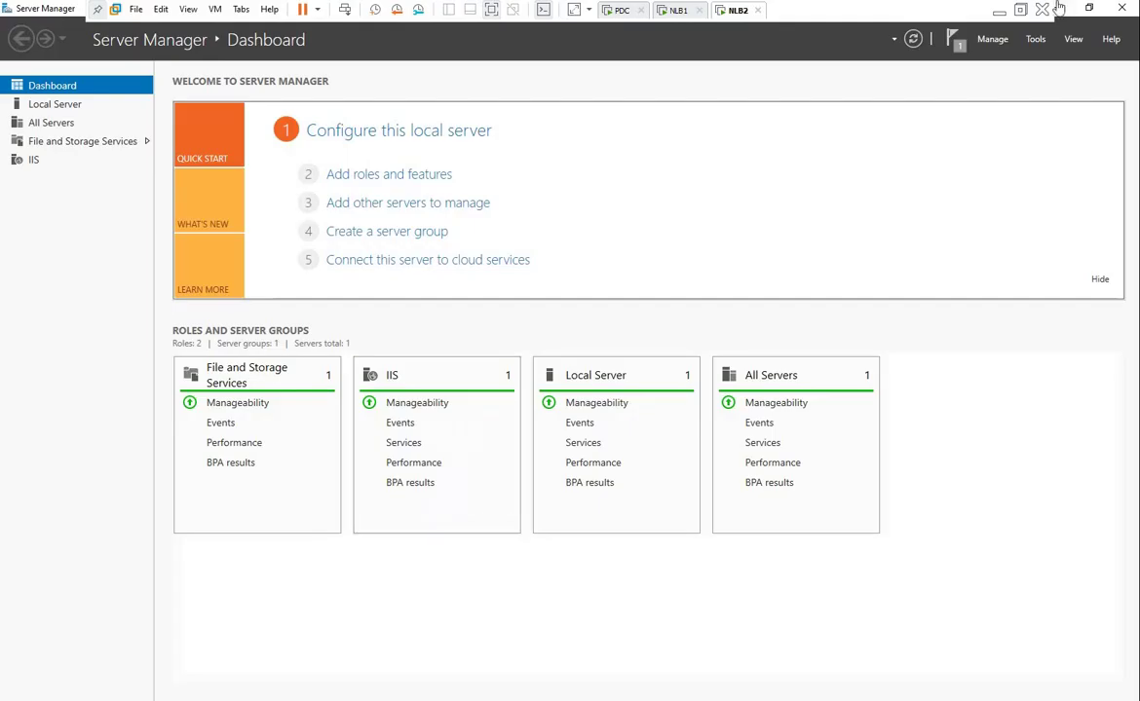
click(483, 142)
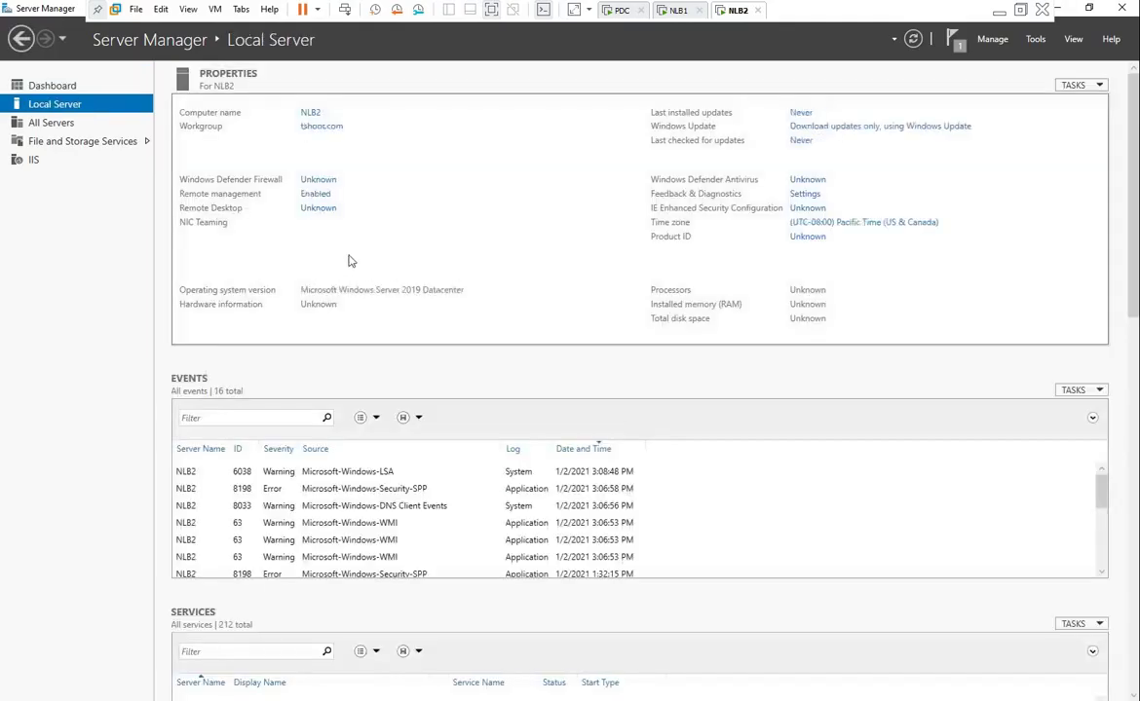
Check Ethernet0's advanced IPv4 settings show 192.168.1.120 plus 192.168.1.150.
click(345, 237)
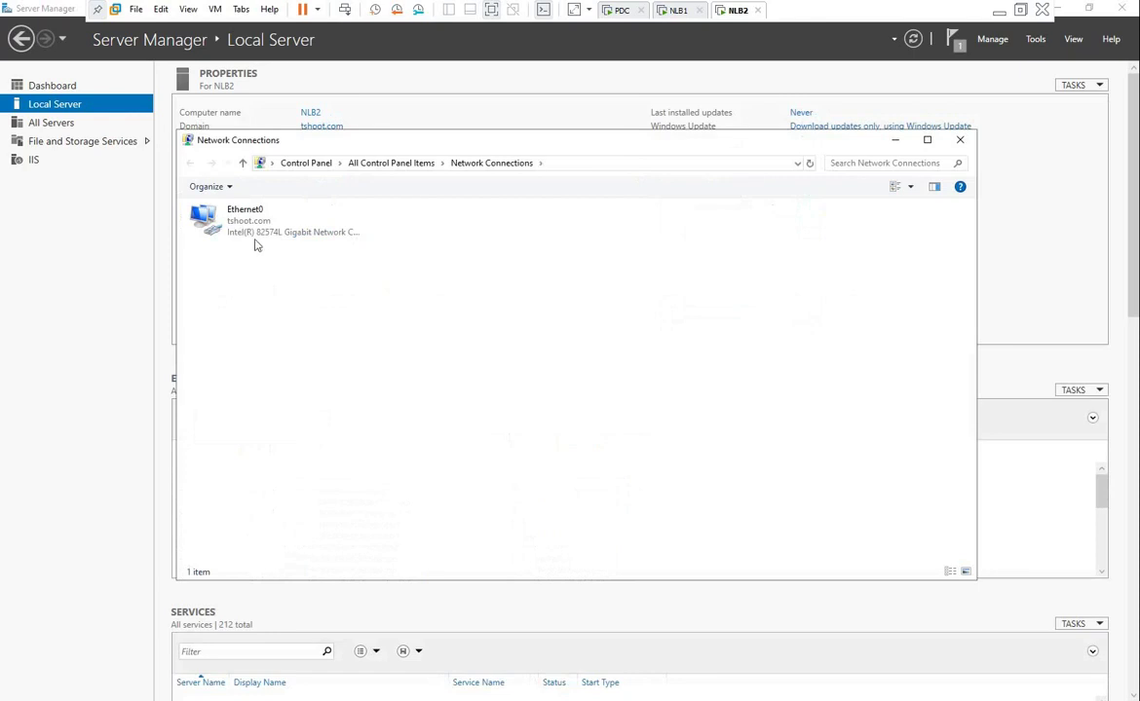
right_click(241, 220)
click(275, 355)
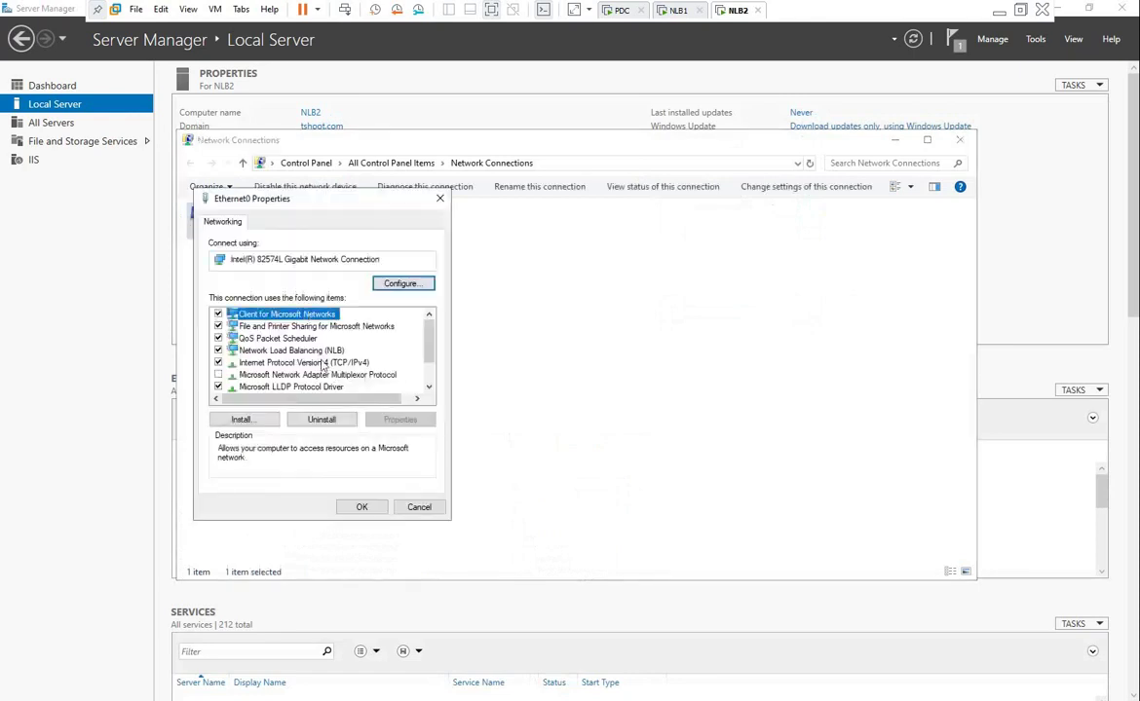
click(334, 362)
click(400, 419)
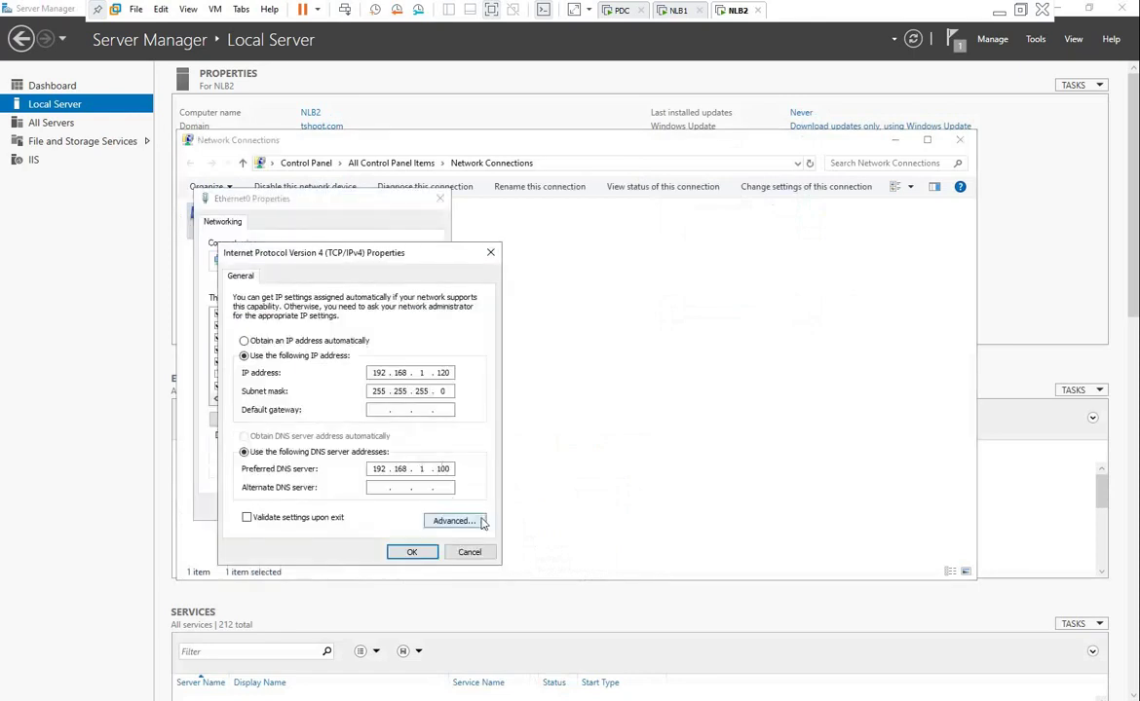
click(453, 516)
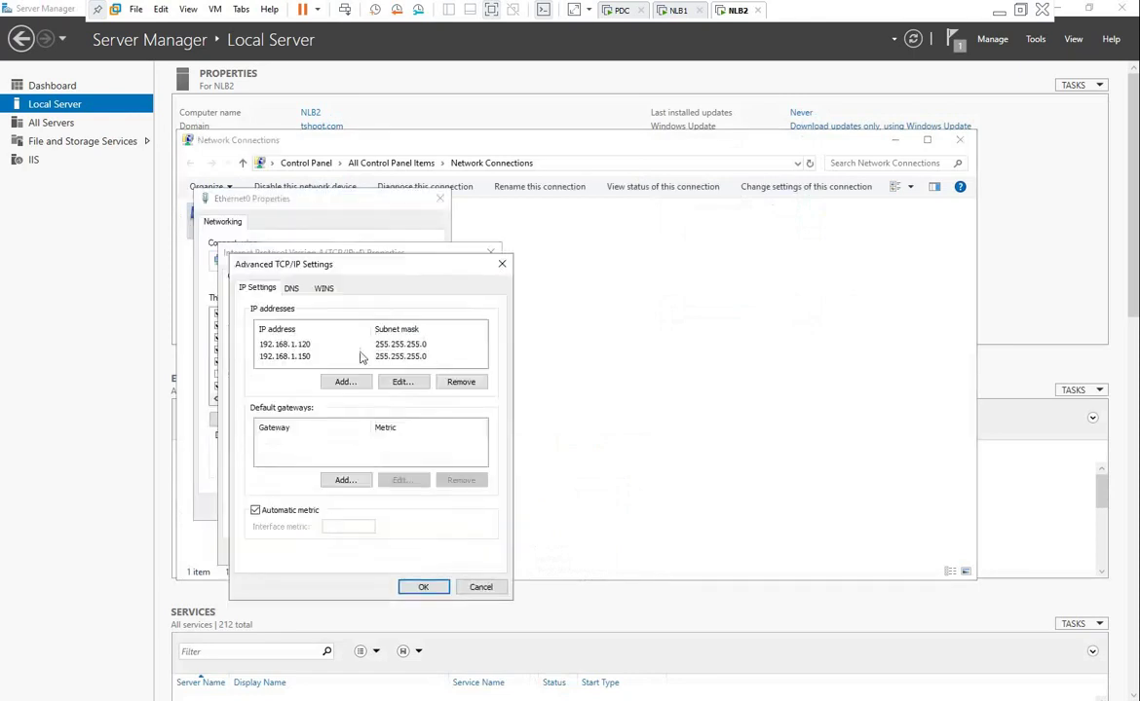
click(476, 587)
click(399, 551)
click(412, 504)
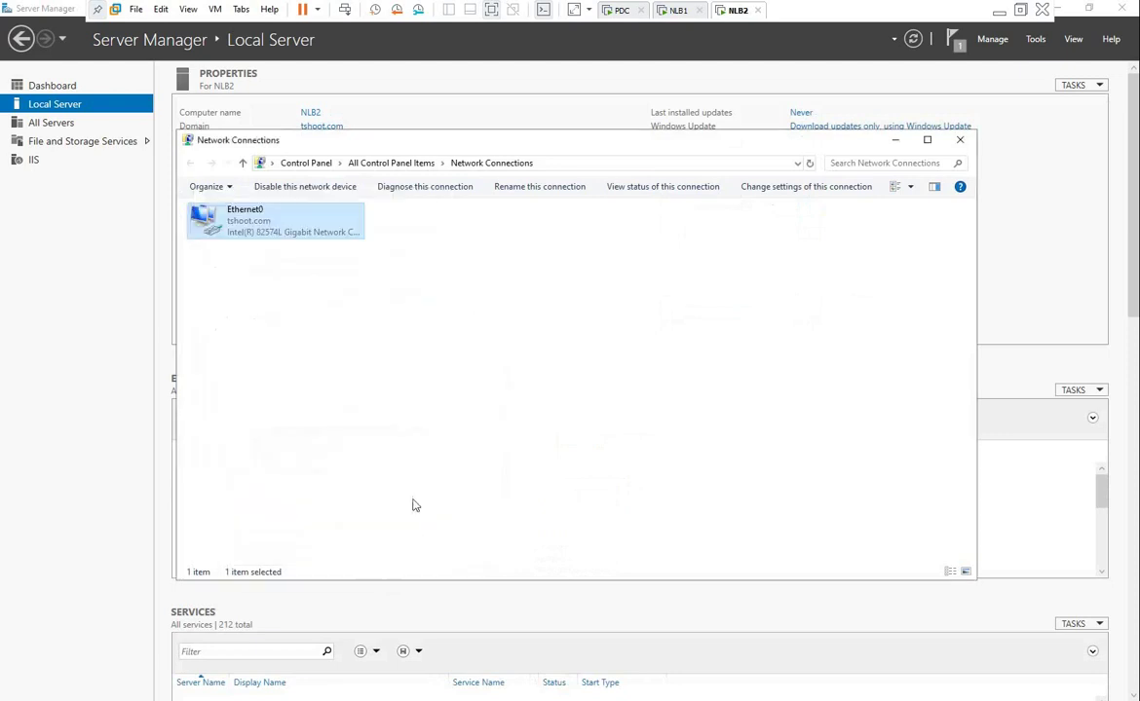
Review Ethernet0's connection details and close the Network Connections windows.
double_click(308, 233)
click(482, 355)
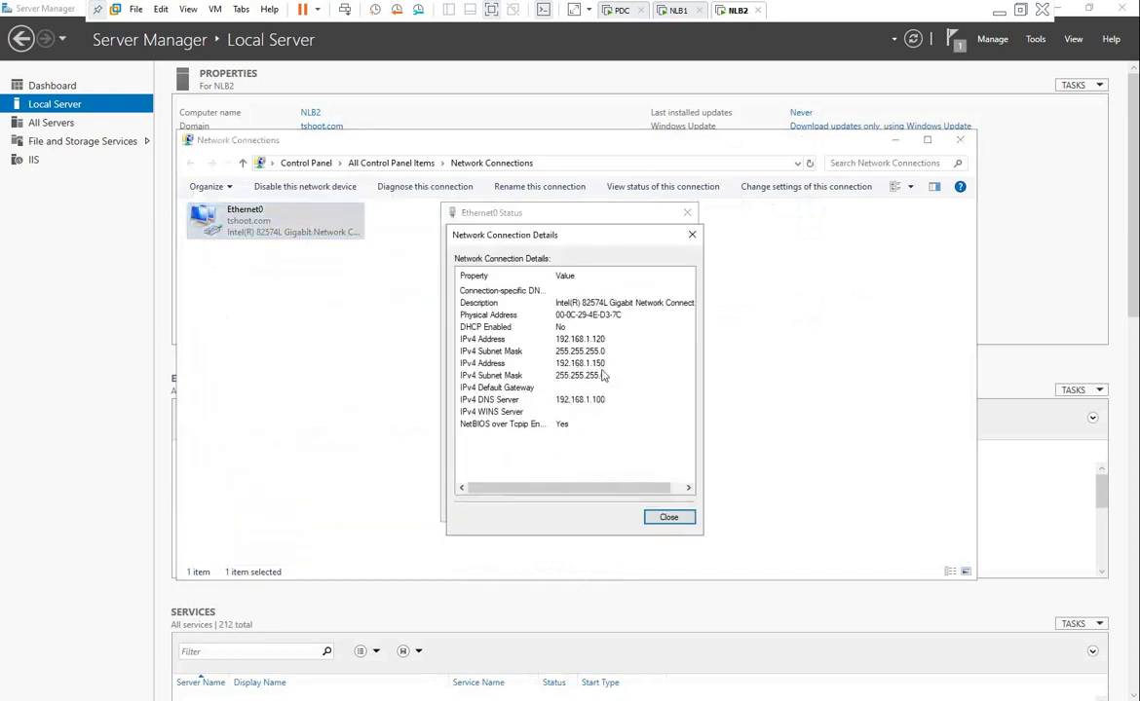
click(548, 315)
click(668, 516)
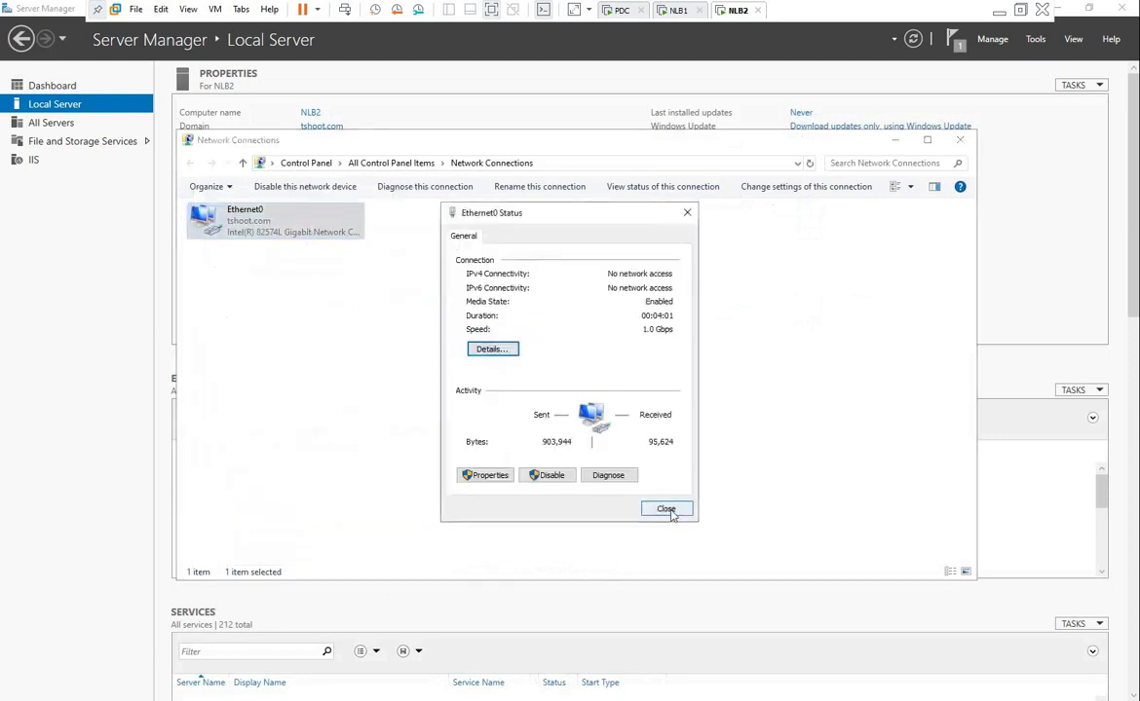
click(667, 509)
click(959, 140)
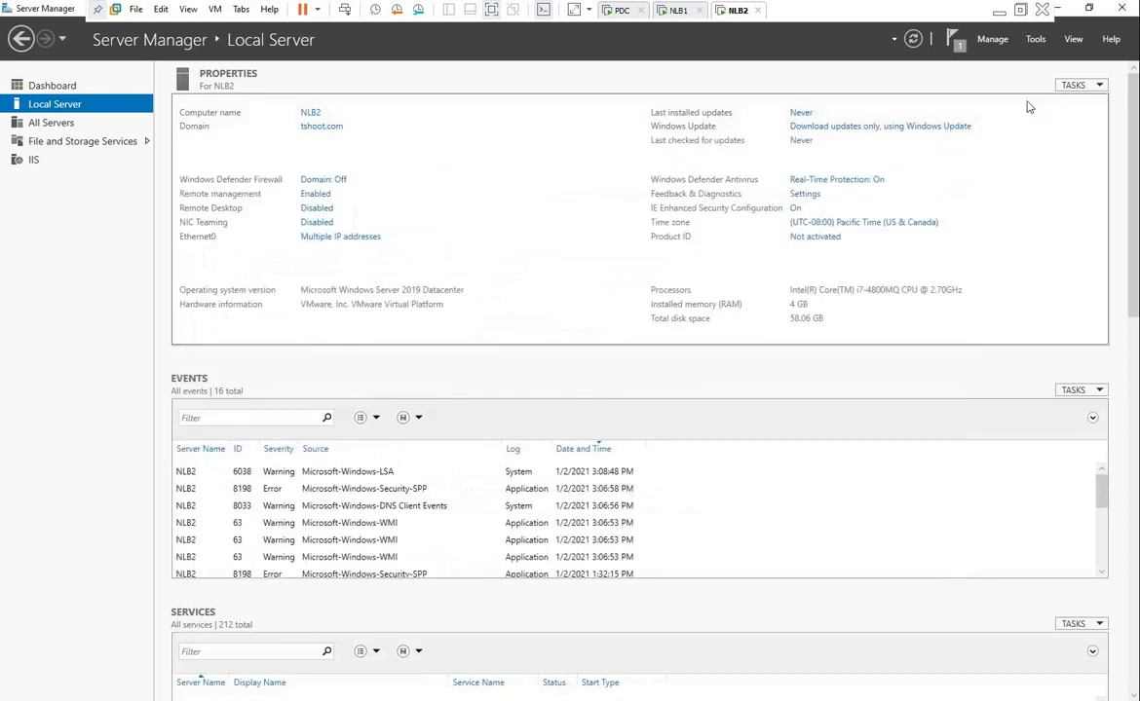
click(1035, 39)
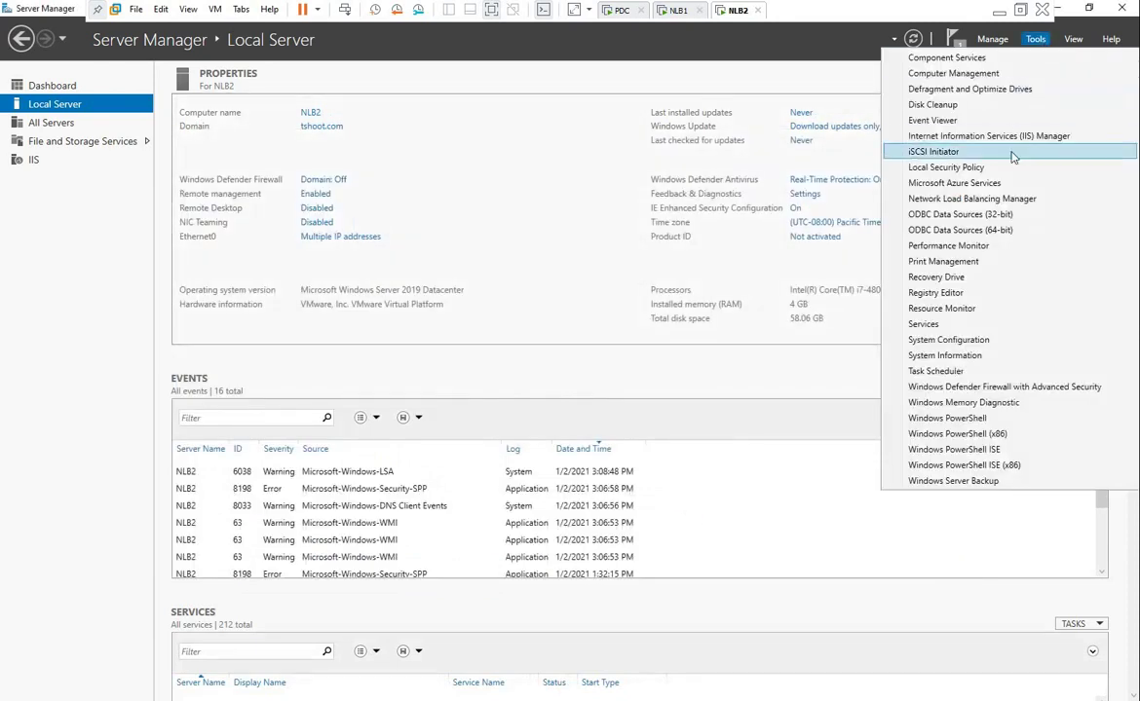
click(1013, 199)
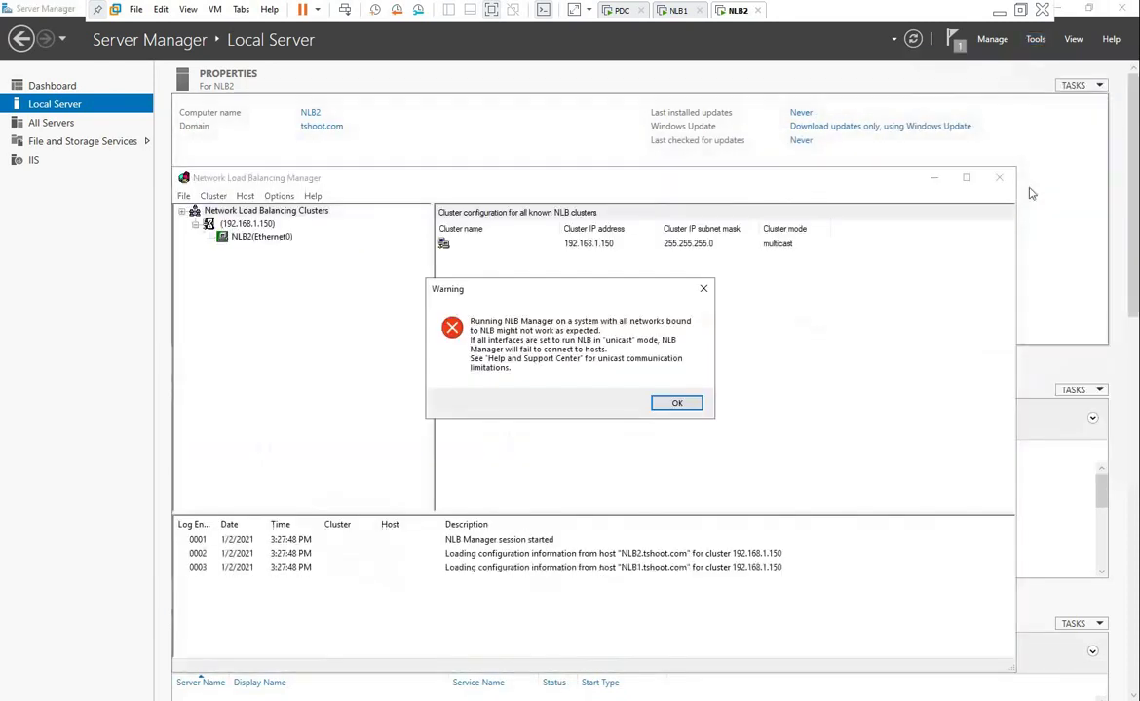
click(676, 404)
click(255, 224)
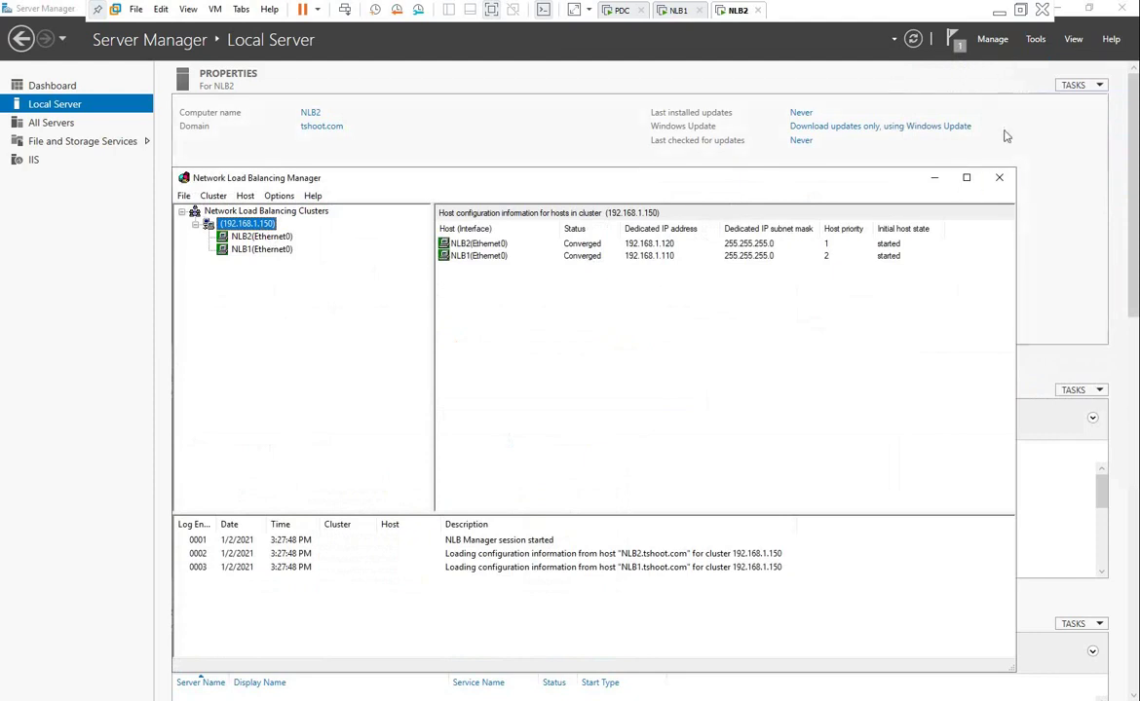
click(998, 177)
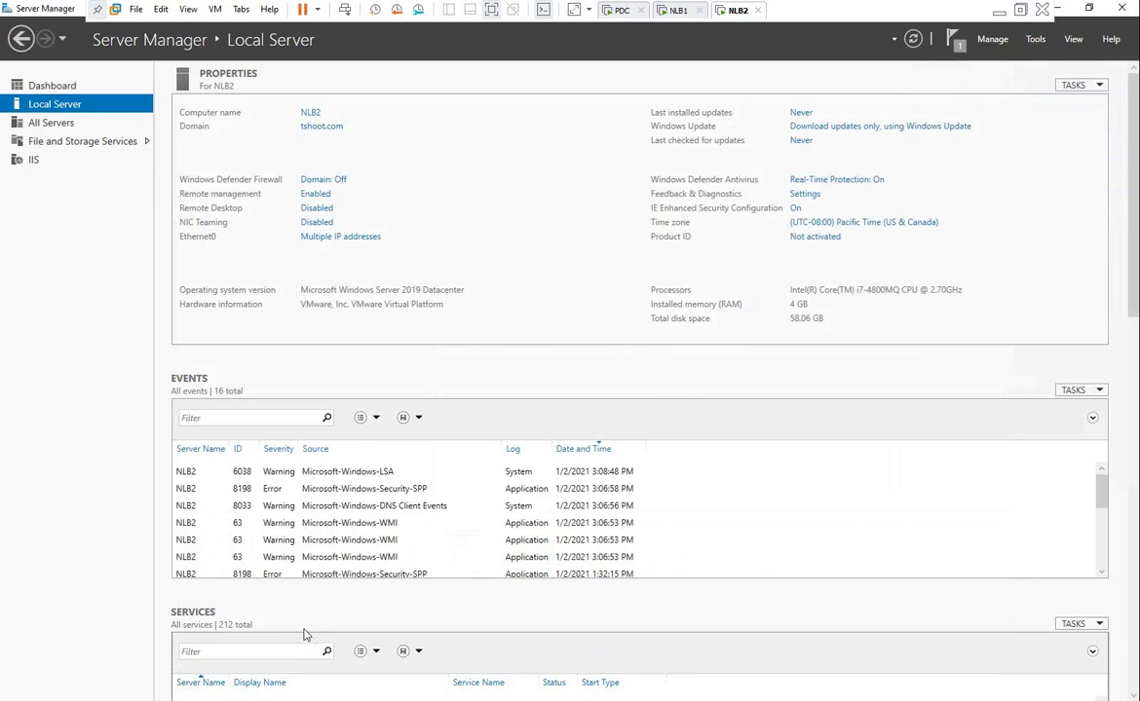
click(675, 11)
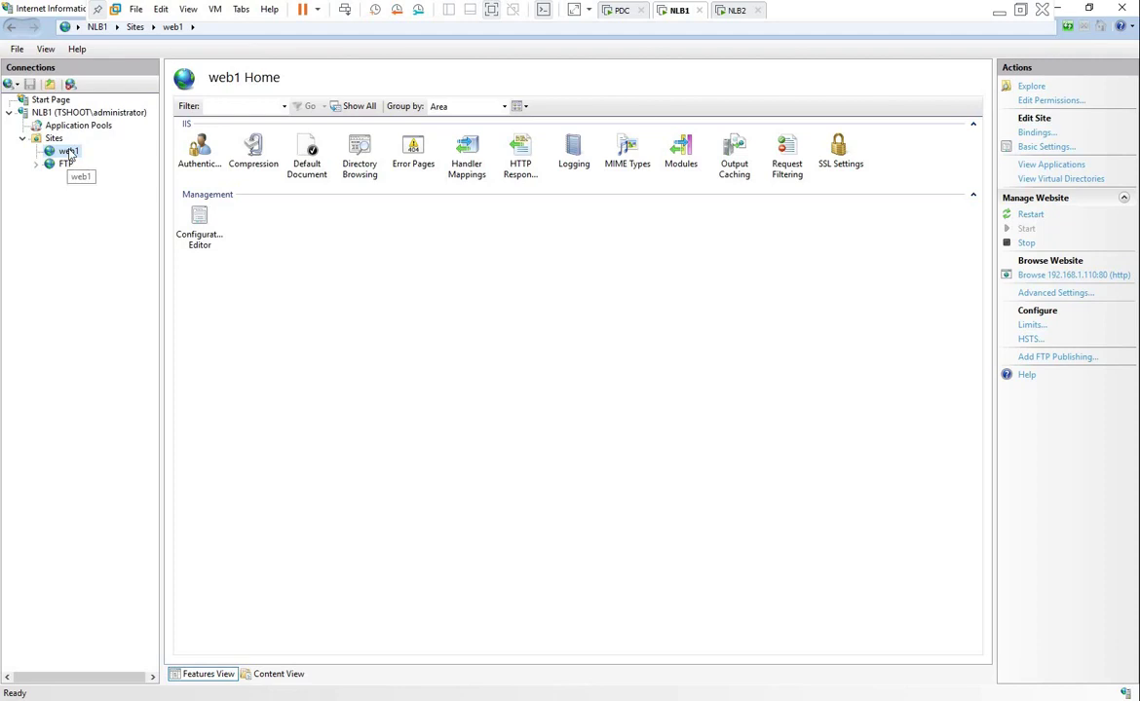
Change web1's http port 80 binding IP from 192.168.1.110 to 192.168.1.150.
right_click(70, 154)
click(146, 225)
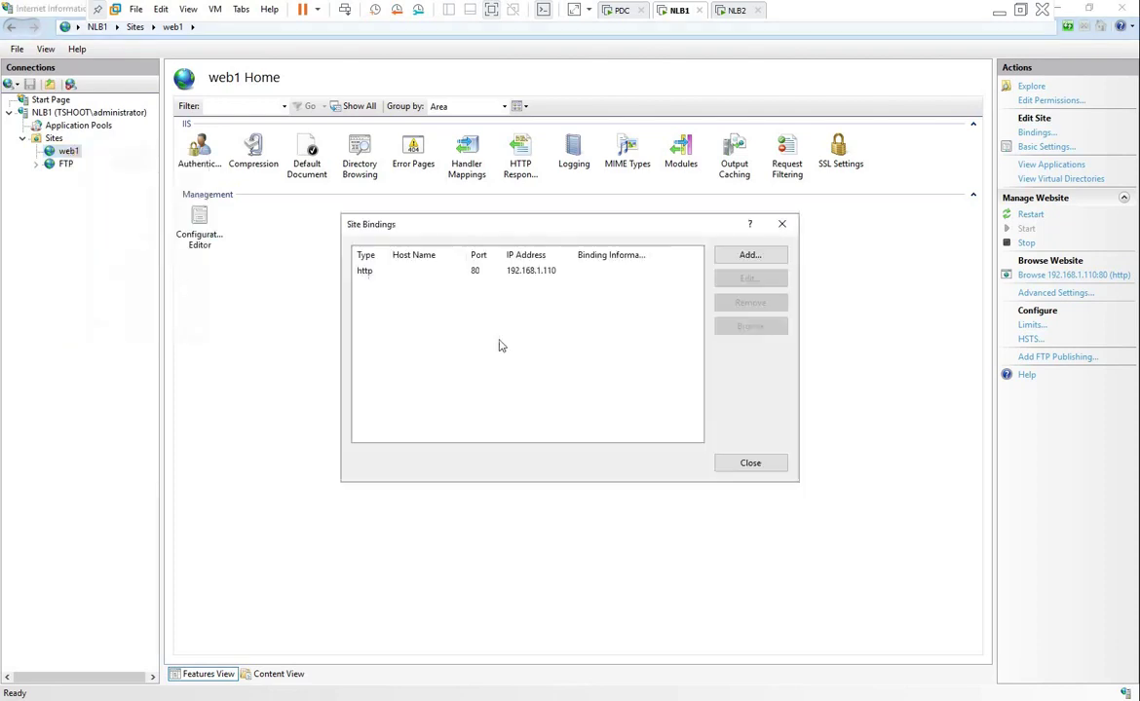
click(542, 272)
click(733, 280)
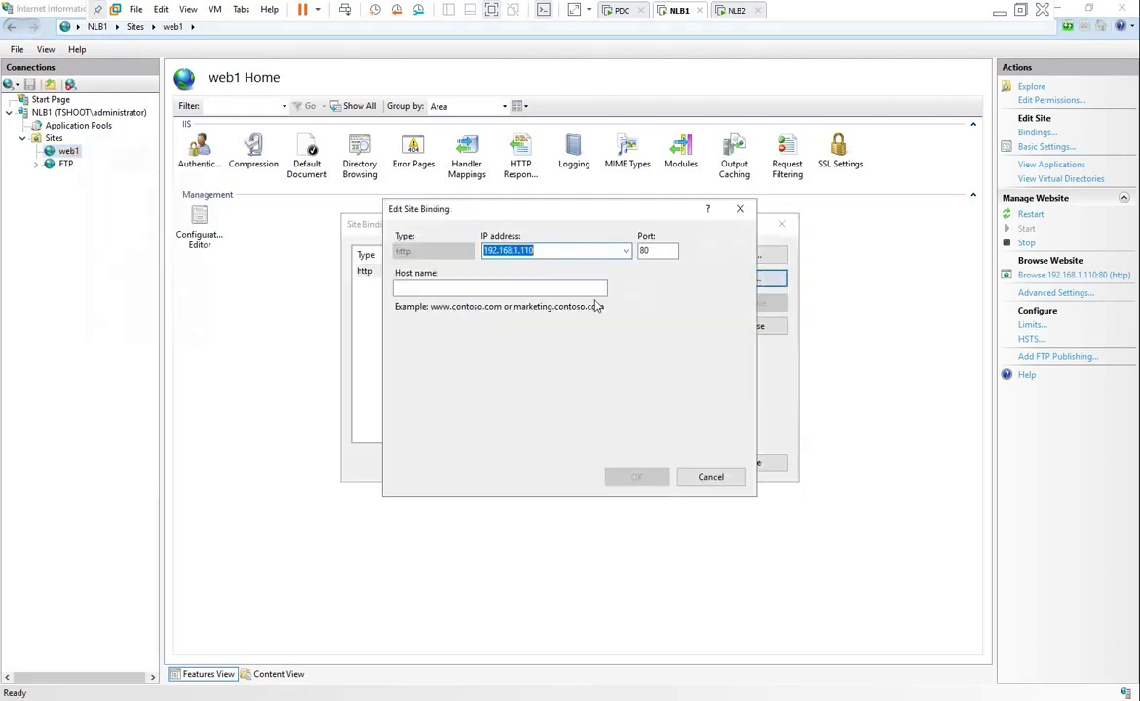
click(625, 251)
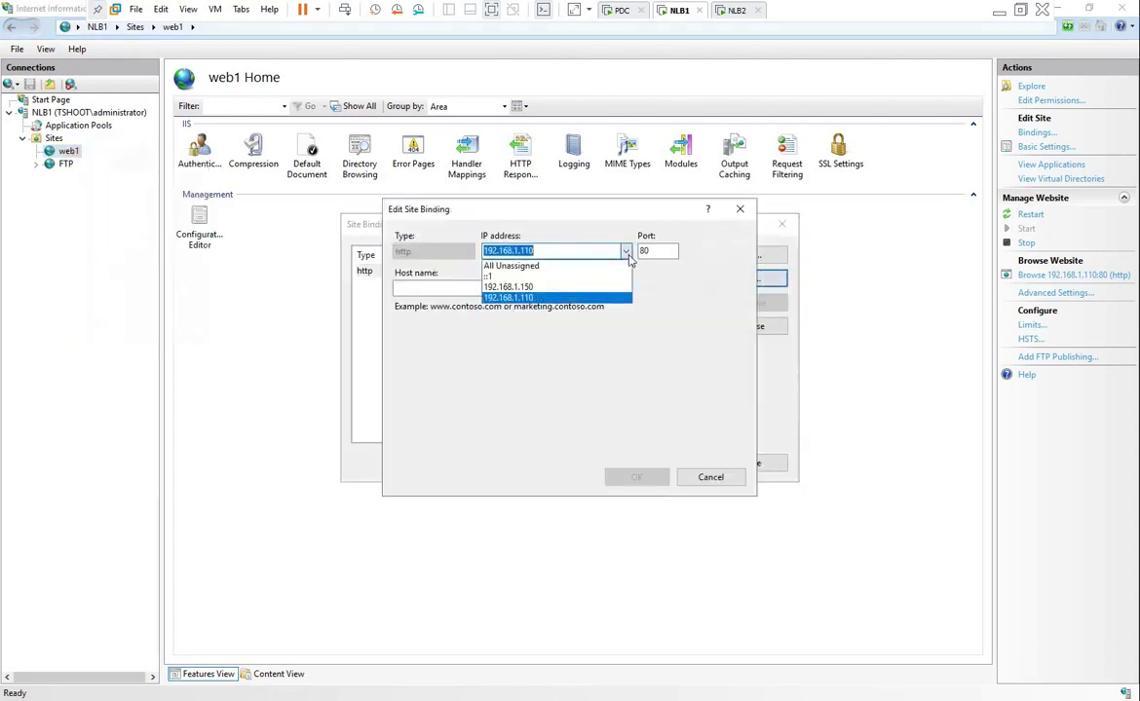
click(533, 284)
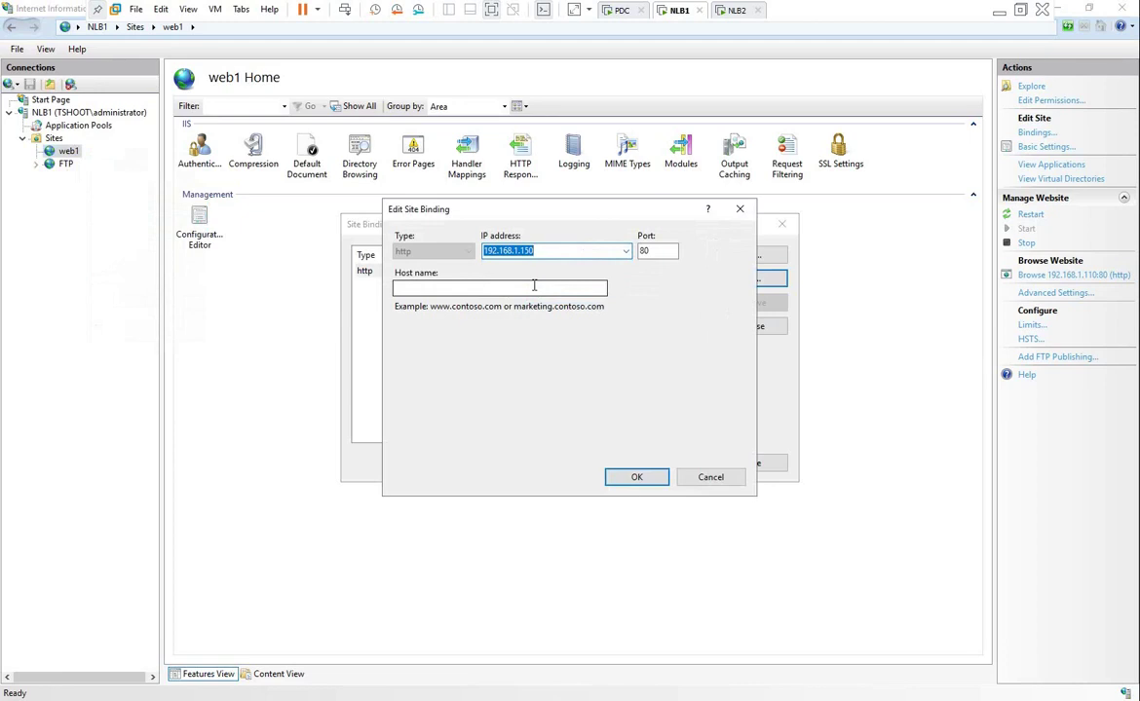
click(645, 477)
click(748, 464)
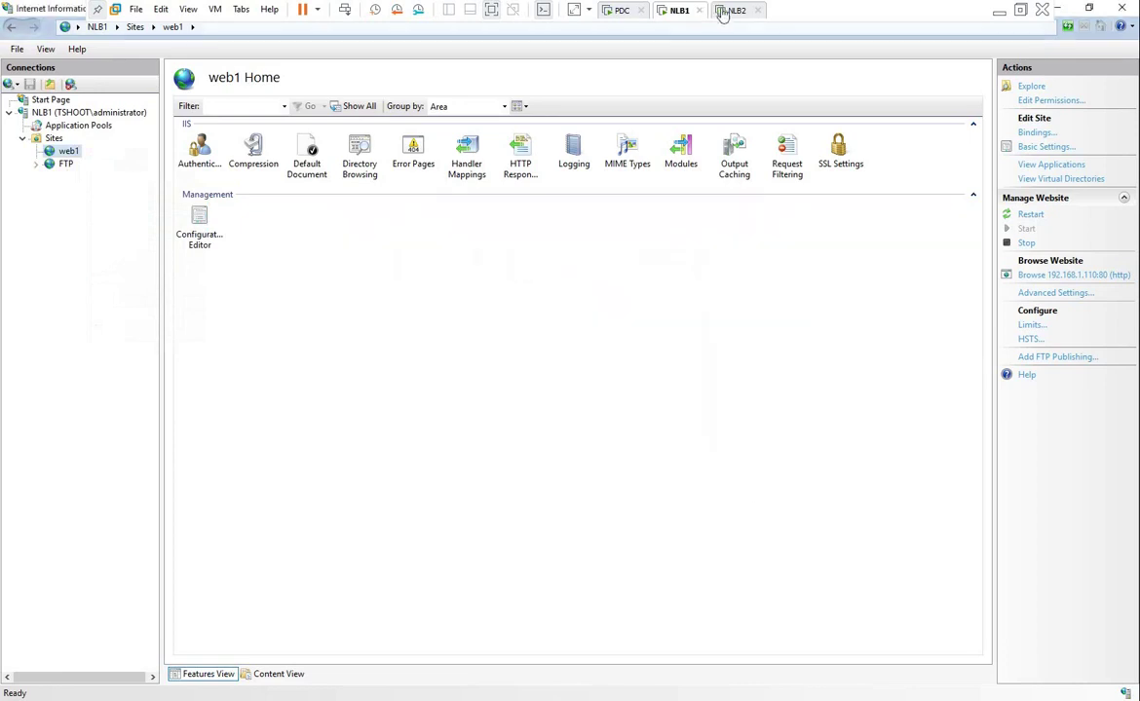
click(725, 10)
Launch IIS Manager on NLB2 and expand the server node.
click(1034, 41)
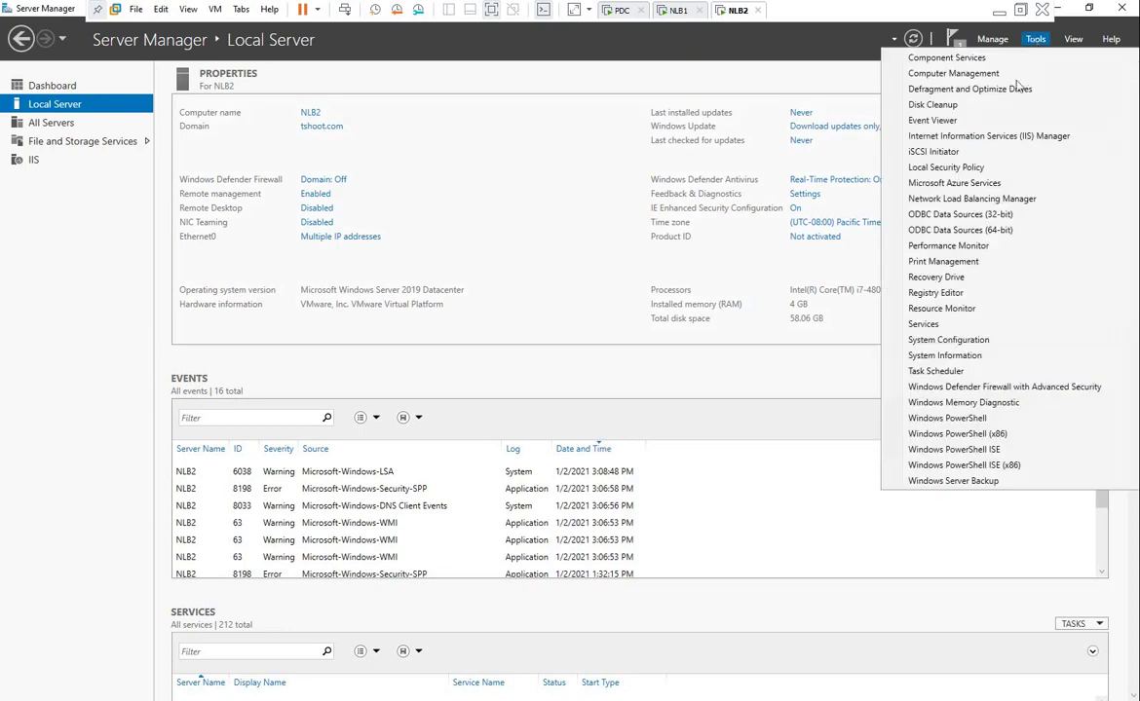
click(1013, 138)
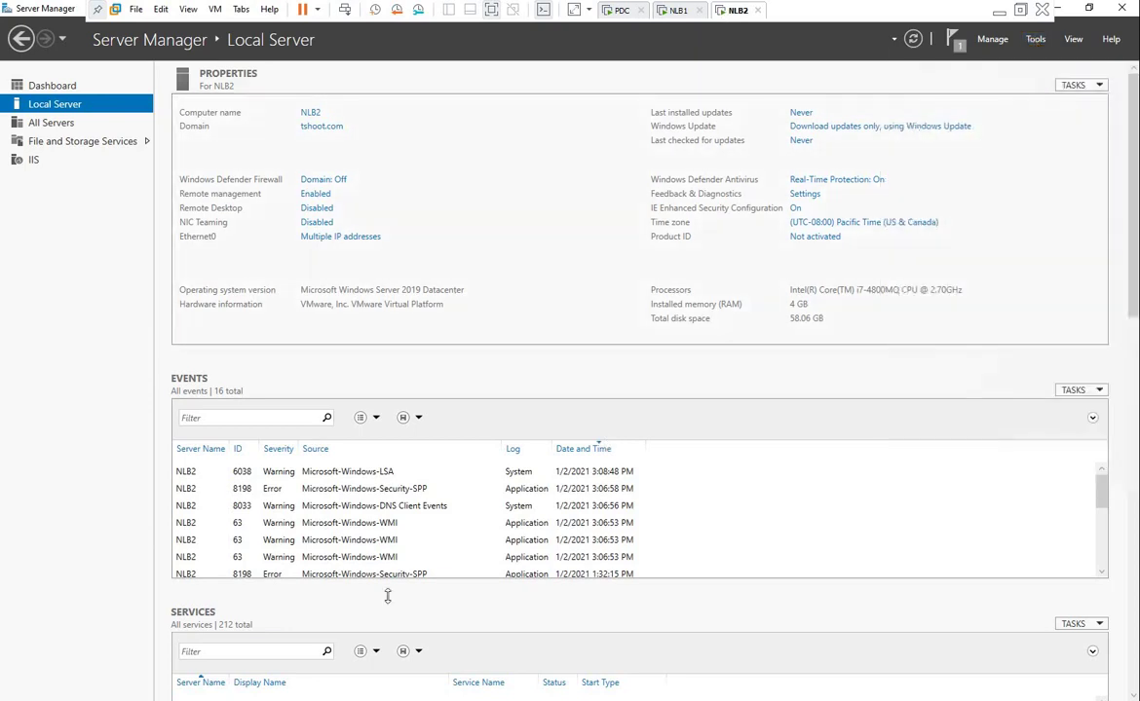
click(55, 136)
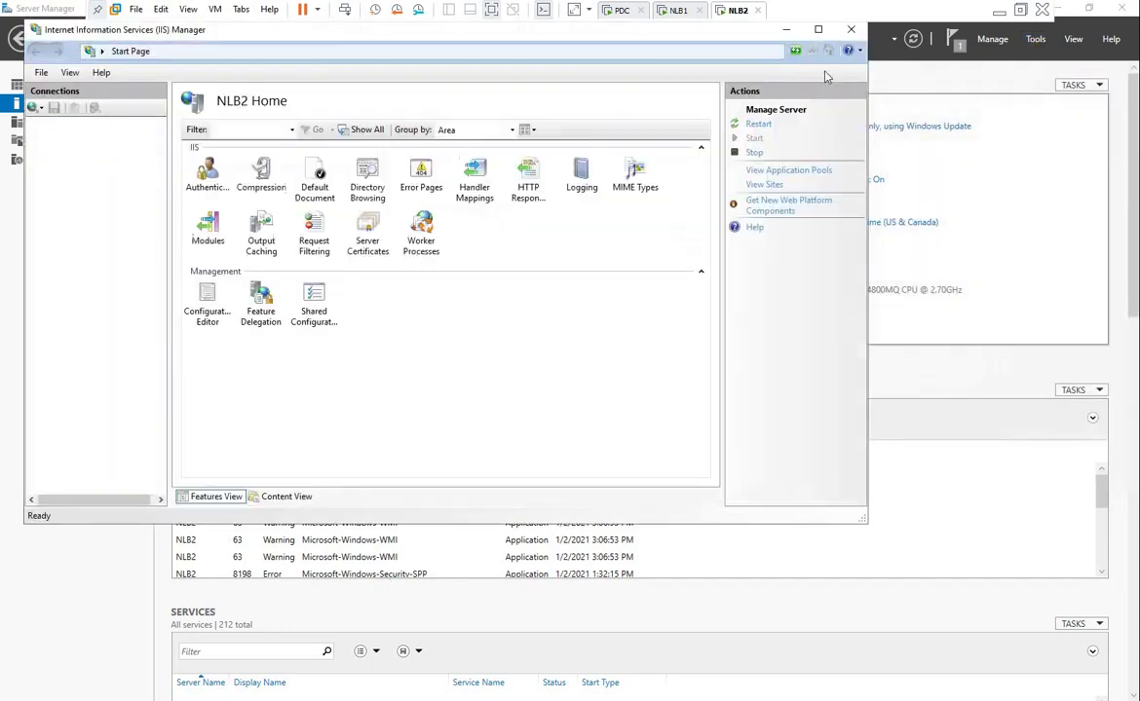
double_click(748, 29)
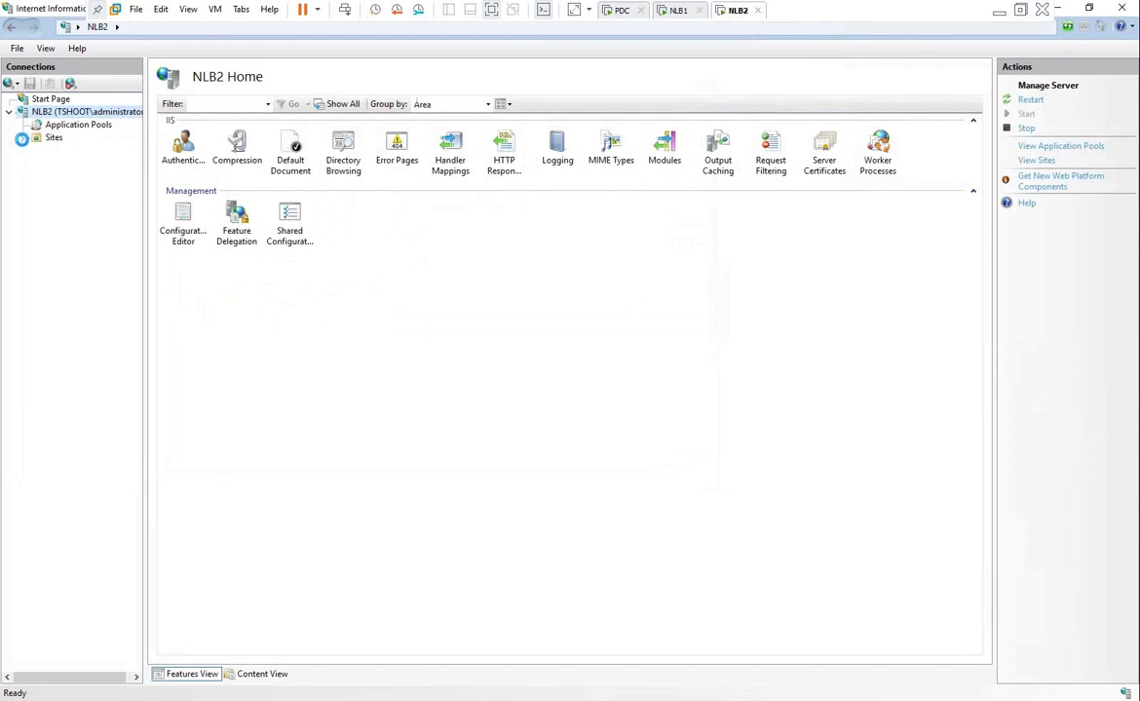
Remove the Default Web Site, leaving NLB2 with no sites.
click(22, 138)
click(77, 150)
right_click(70, 151)
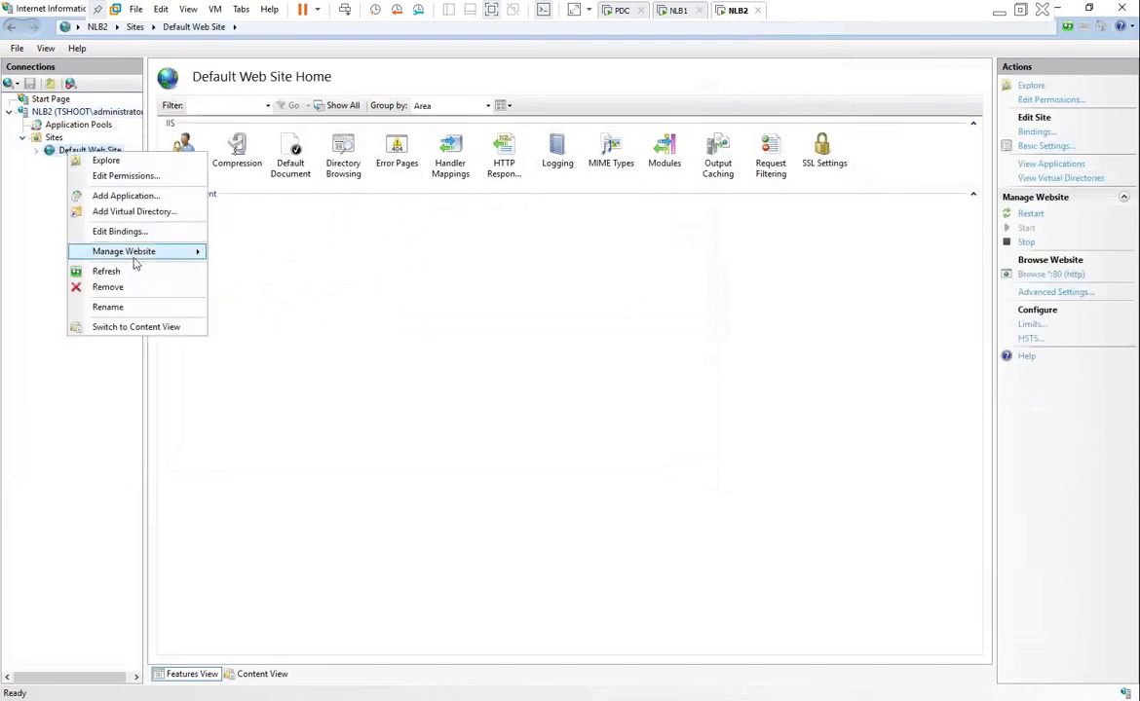
click(132, 288)
click(553, 410)
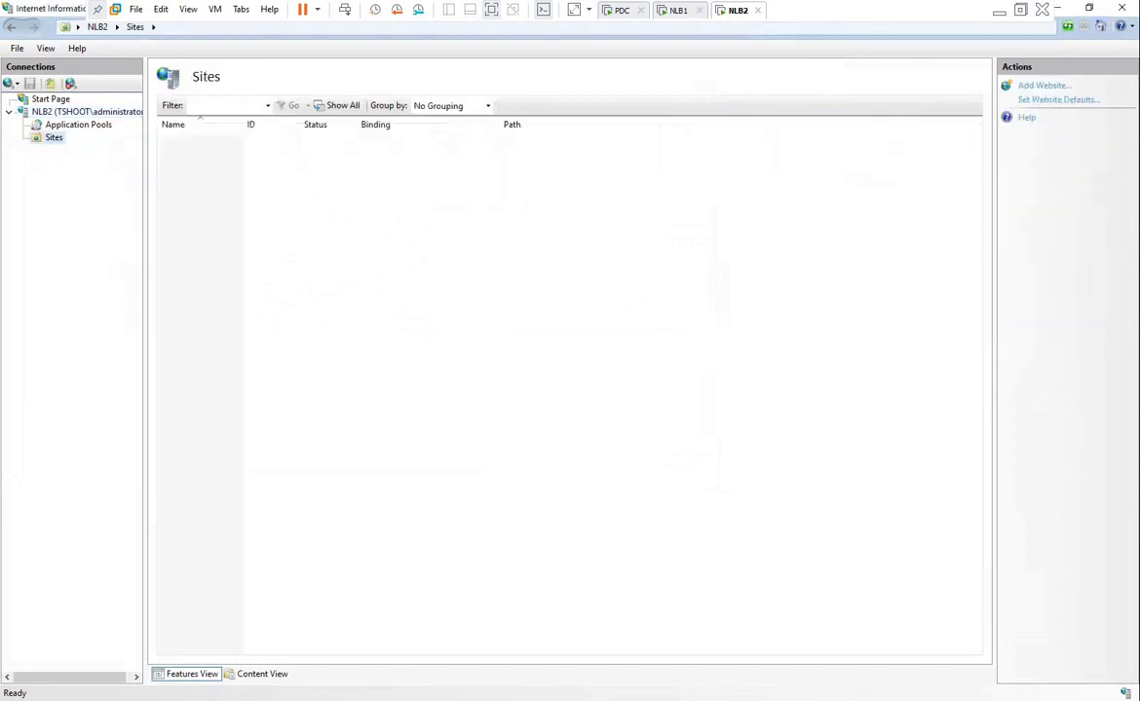
key(super+e)
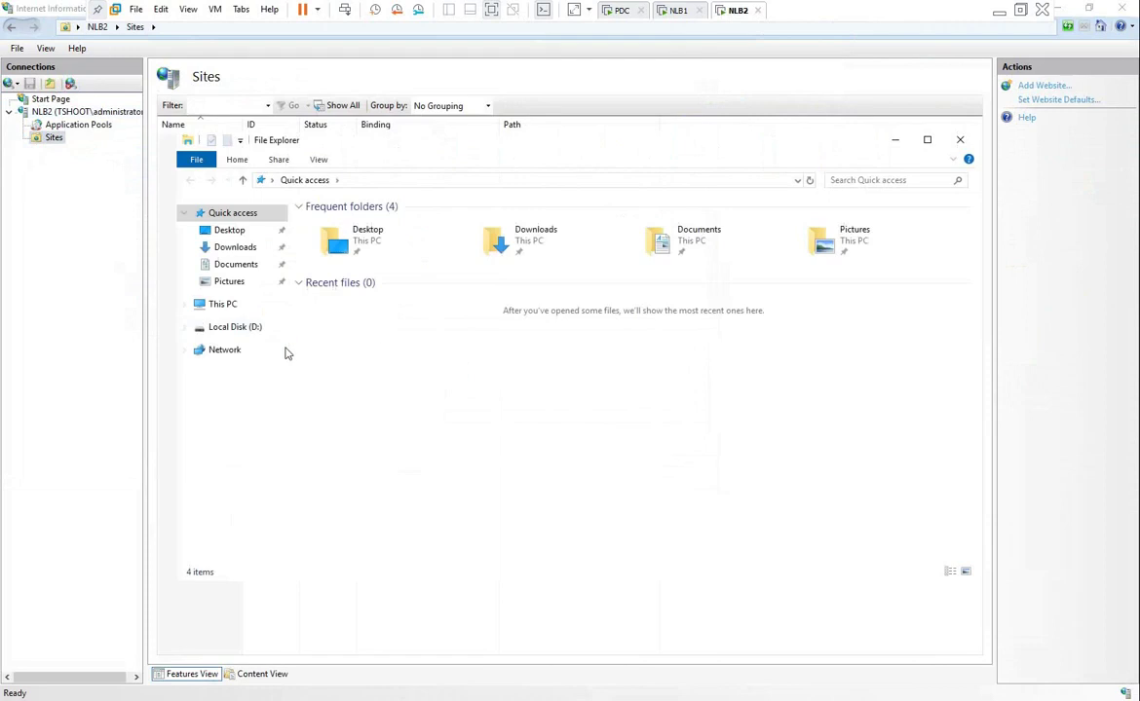
Delete the default iisstart files from NLB2's C:\inetpub\wwwroot folder.
click(223, 304)
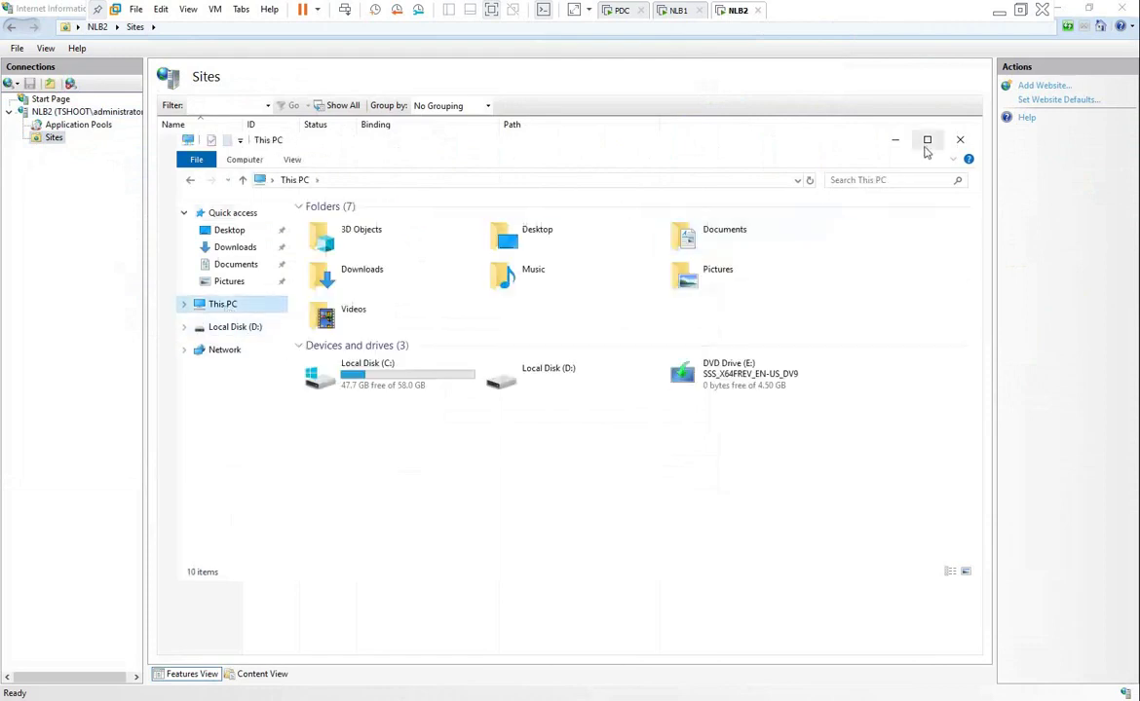
click(926, 140)
double_click(225, 213)
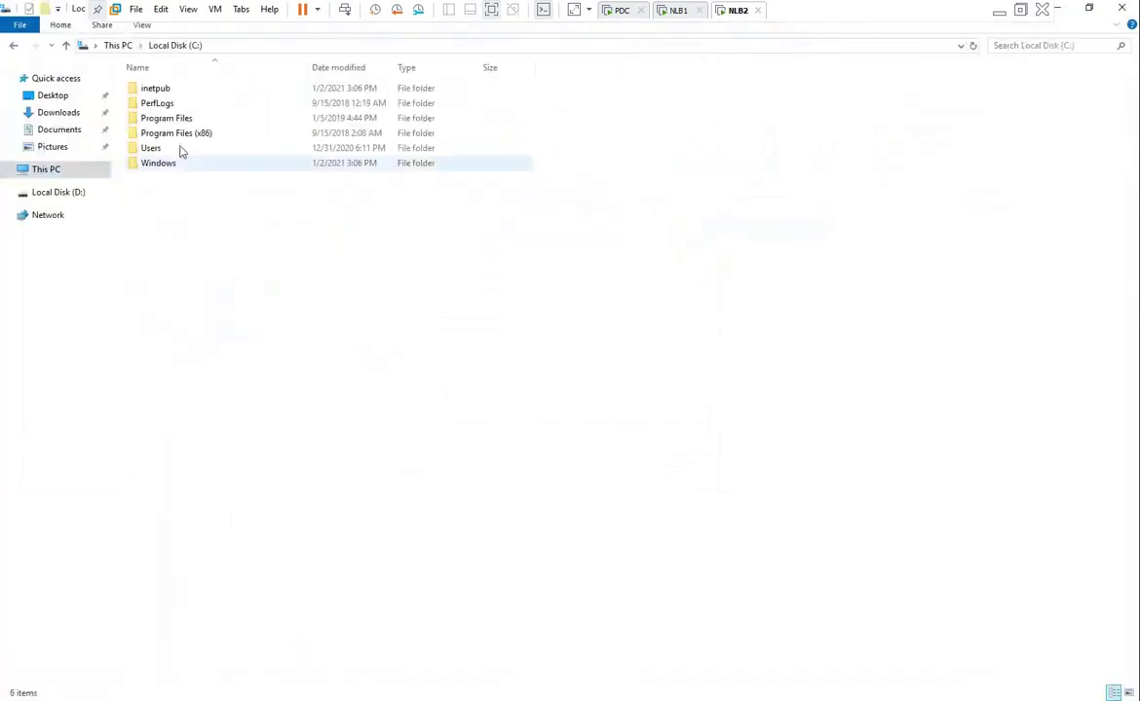
double_click(168, 90)
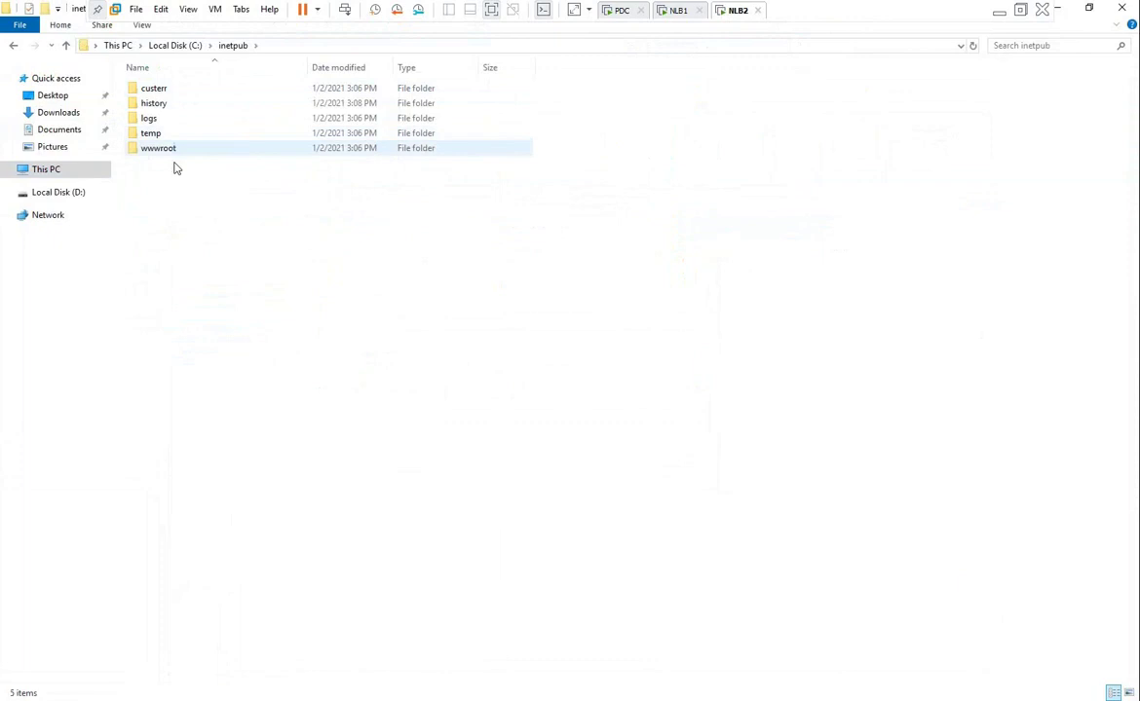
double_click(173, 154)
drag(259, 198, 162, 88)
right_click(161, 88)
click(214, 224)
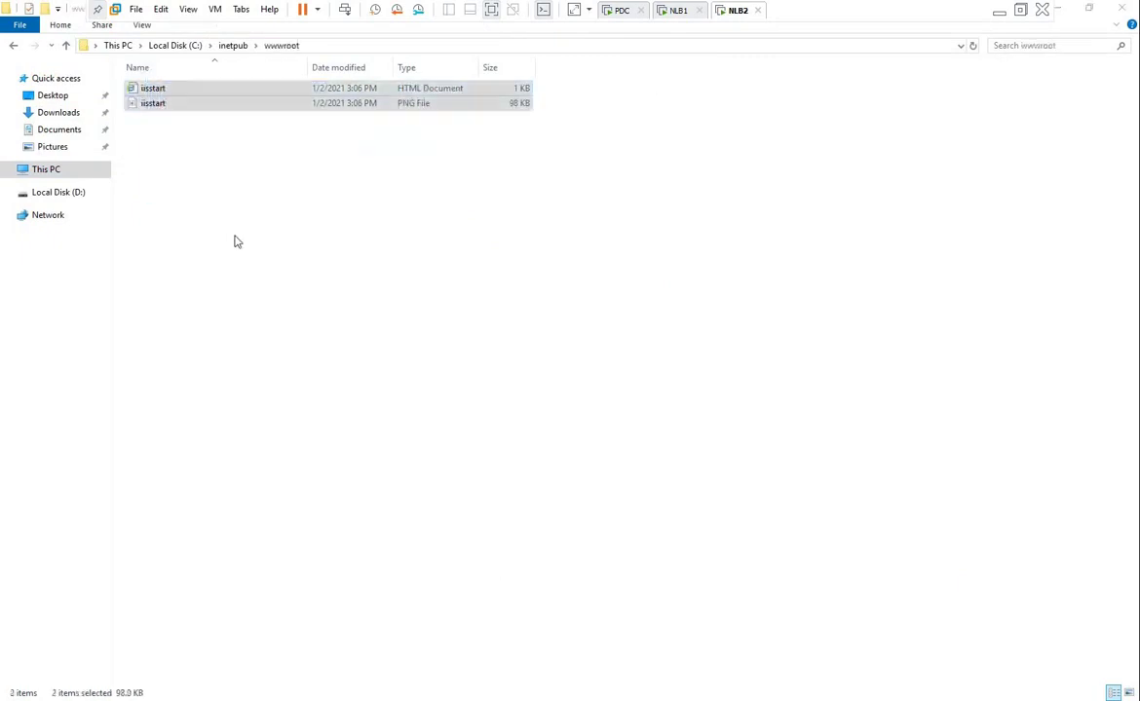
Copy web.html from NLB1's C:\inetpub\wwwroot folder.
click(678, 12)
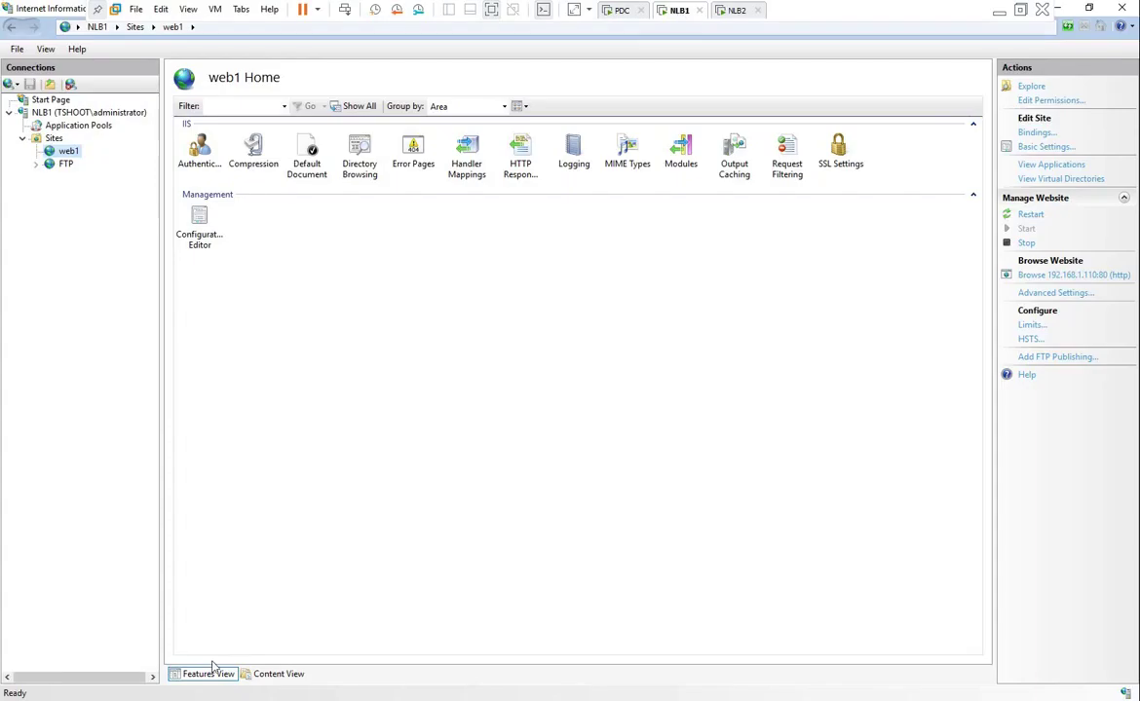
key(super+e)
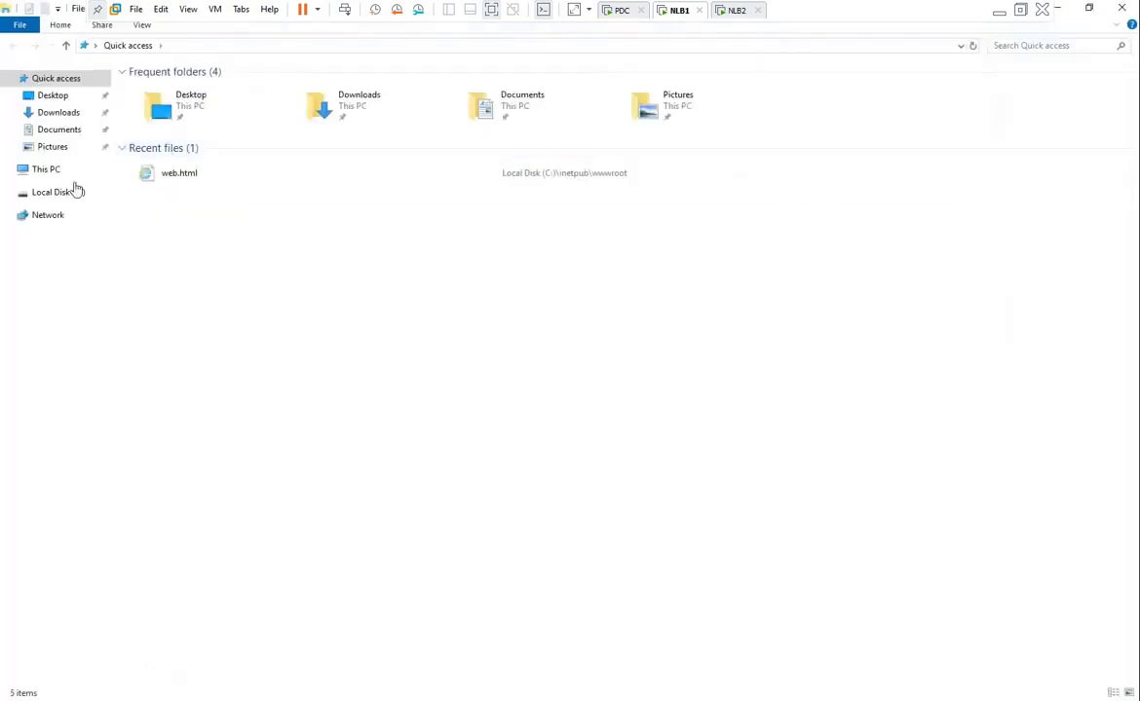
click(44, 170)
double_click(240, 209)
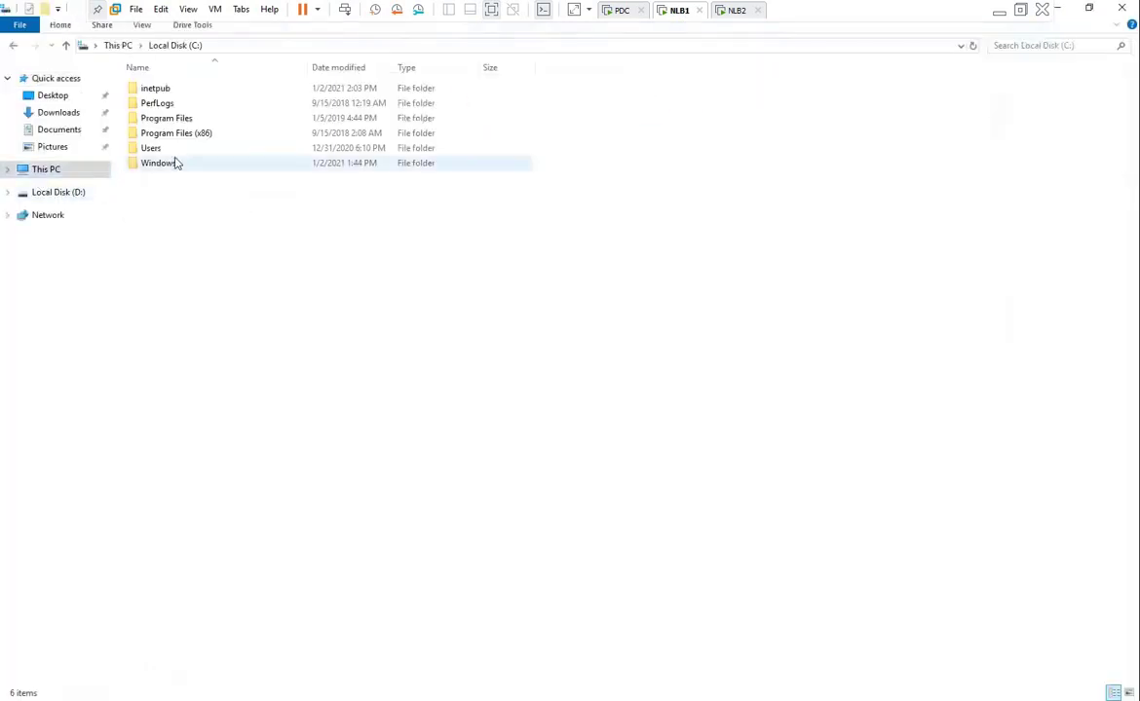
double_click(164, 90)
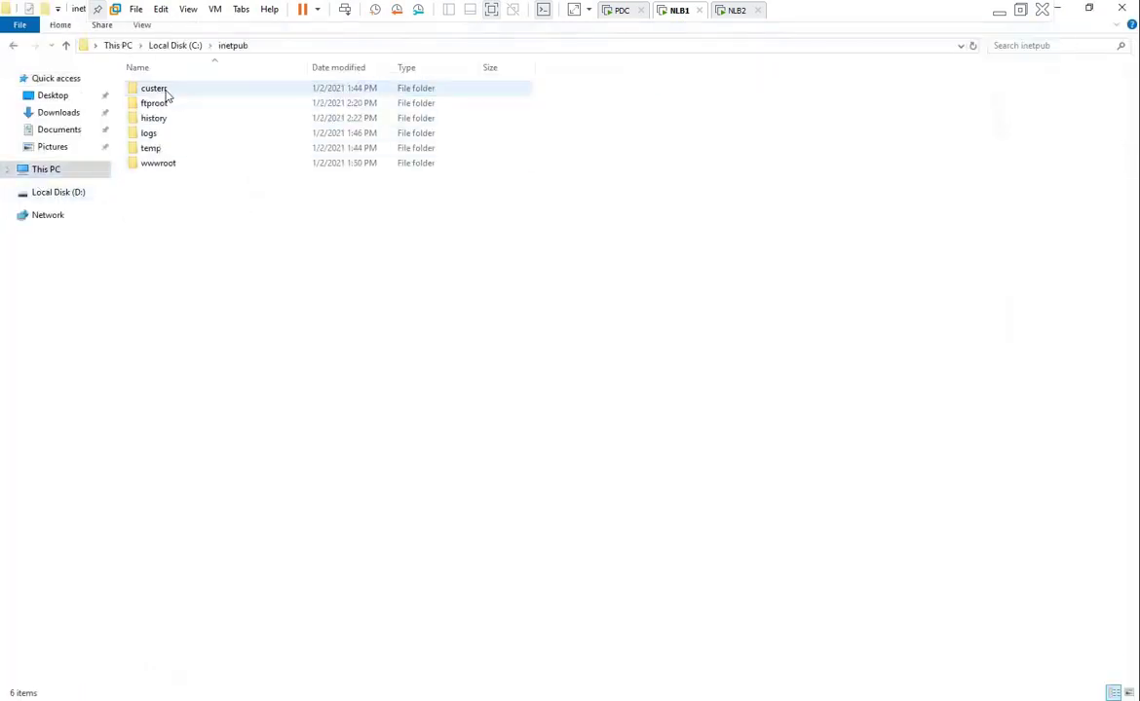
double_click(163, 166)
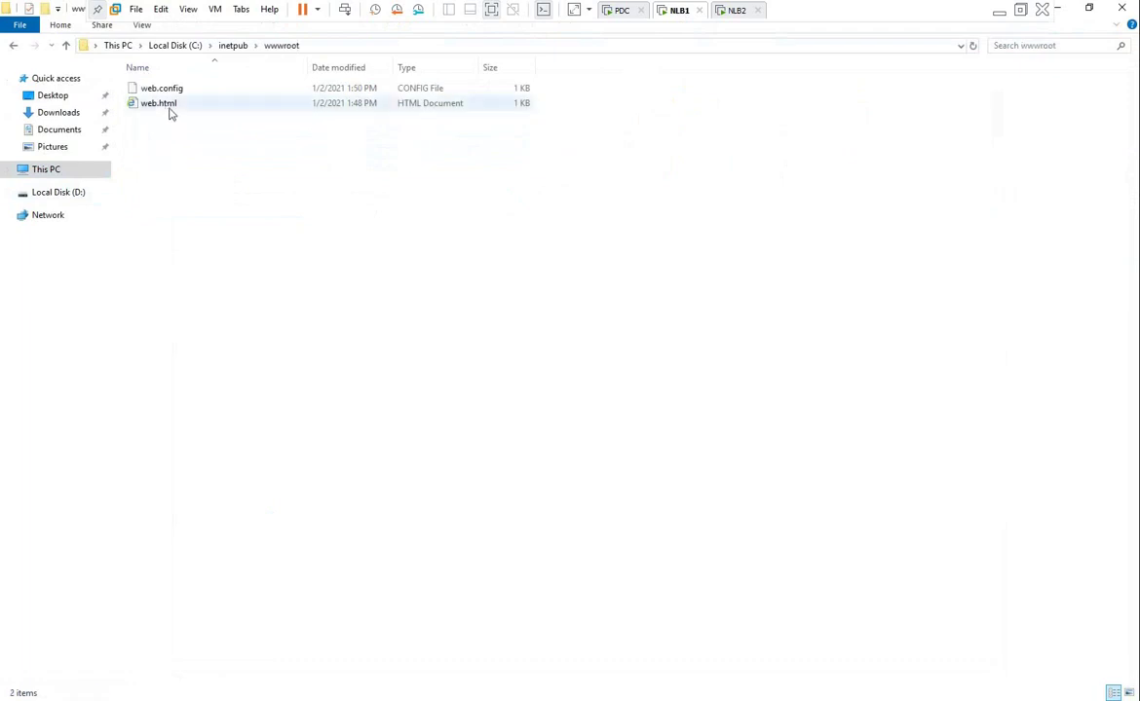
right_click(168, 108)
click(224, 255)
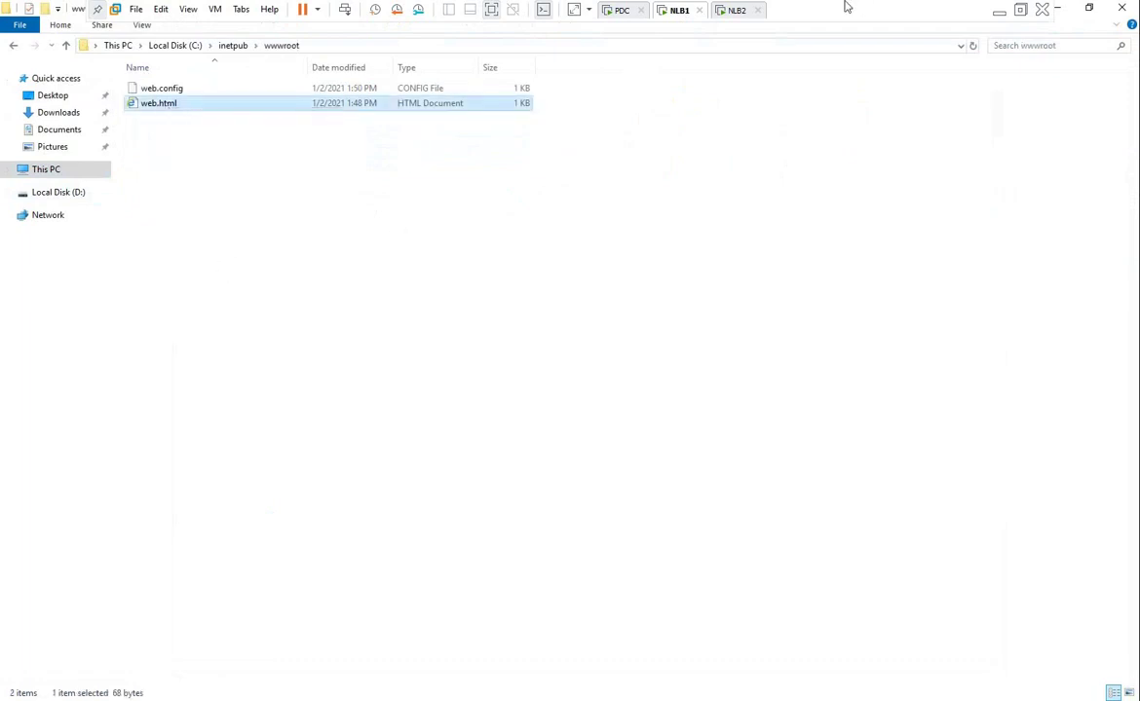
Paste web.html into NLB2's wwwroot and turn on file name extensions.
click(735, 10)
right_click(296, 218)
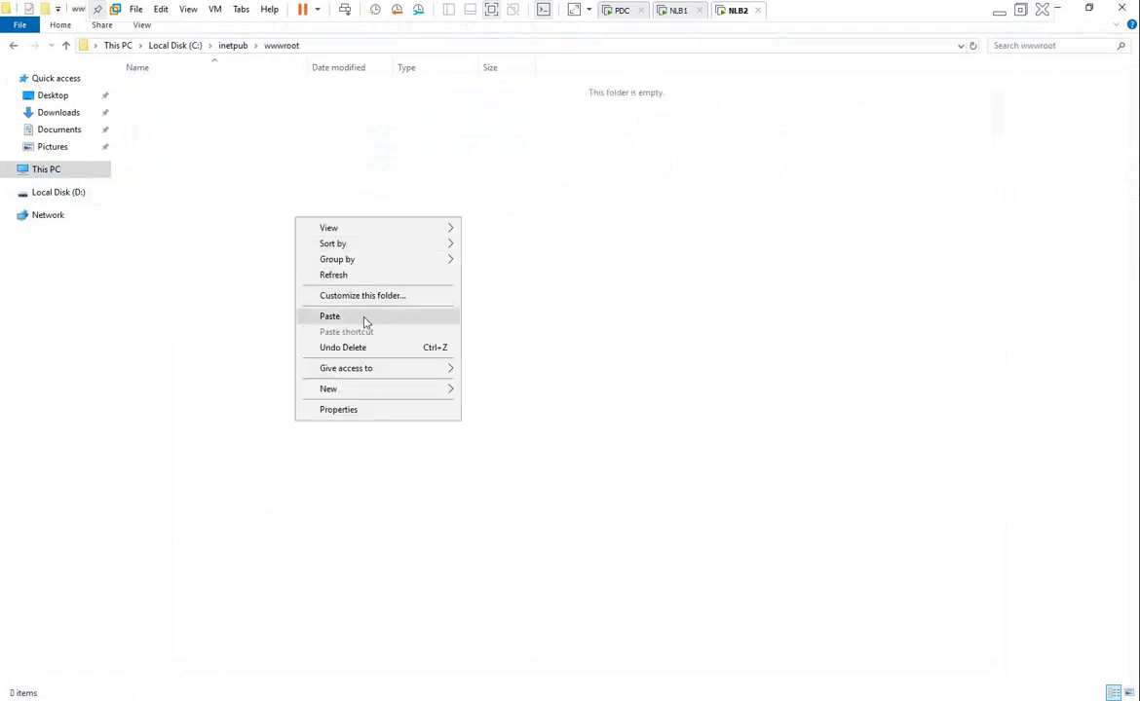
click(363, 317)
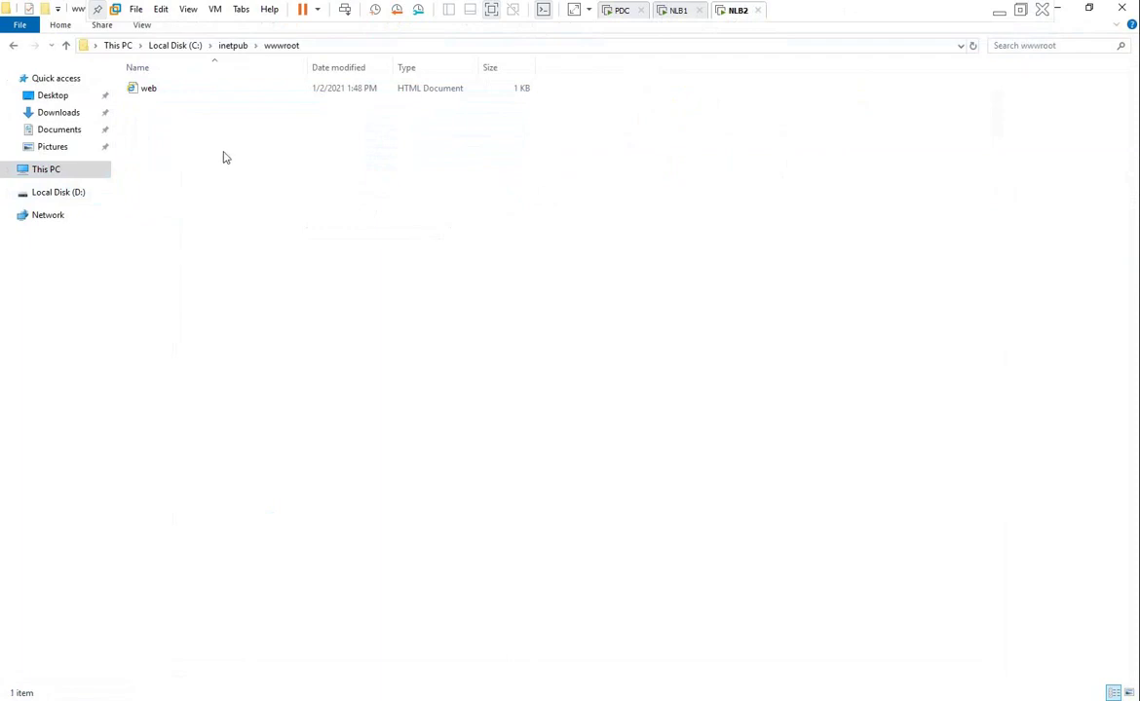
click(145, 26)
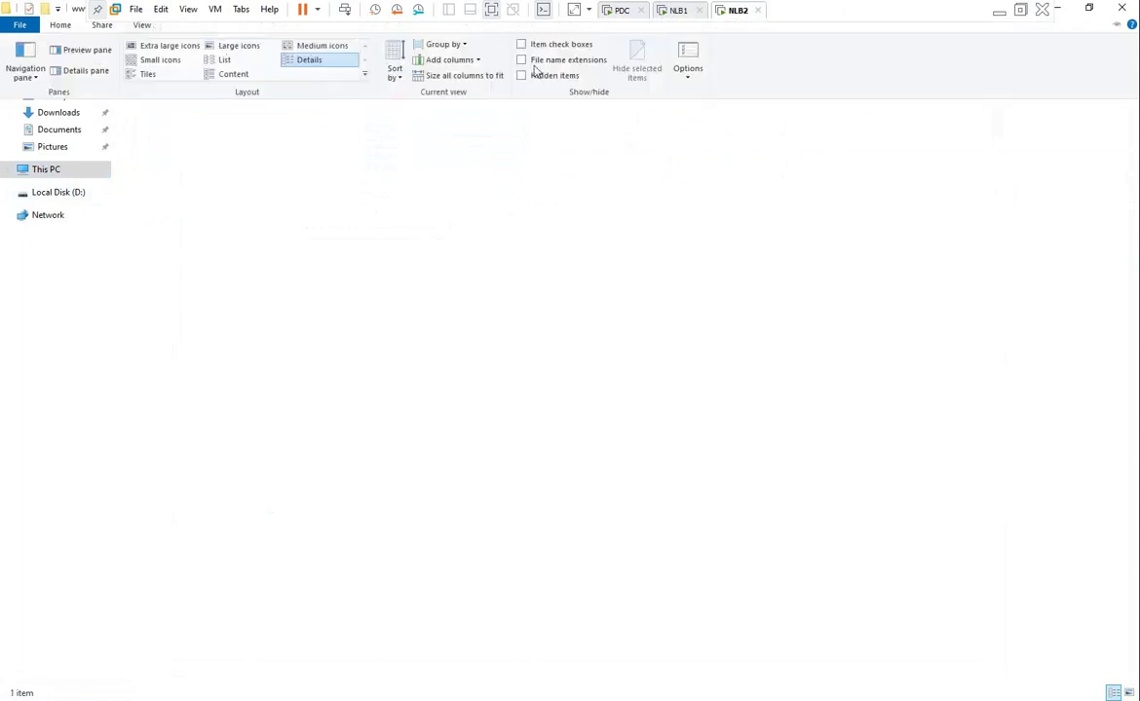
click(517, 156)
Draw blue check marks beside the NLB1 .110 and NLB2 .120 hosts in the Paint diagram.
click(998, 12)
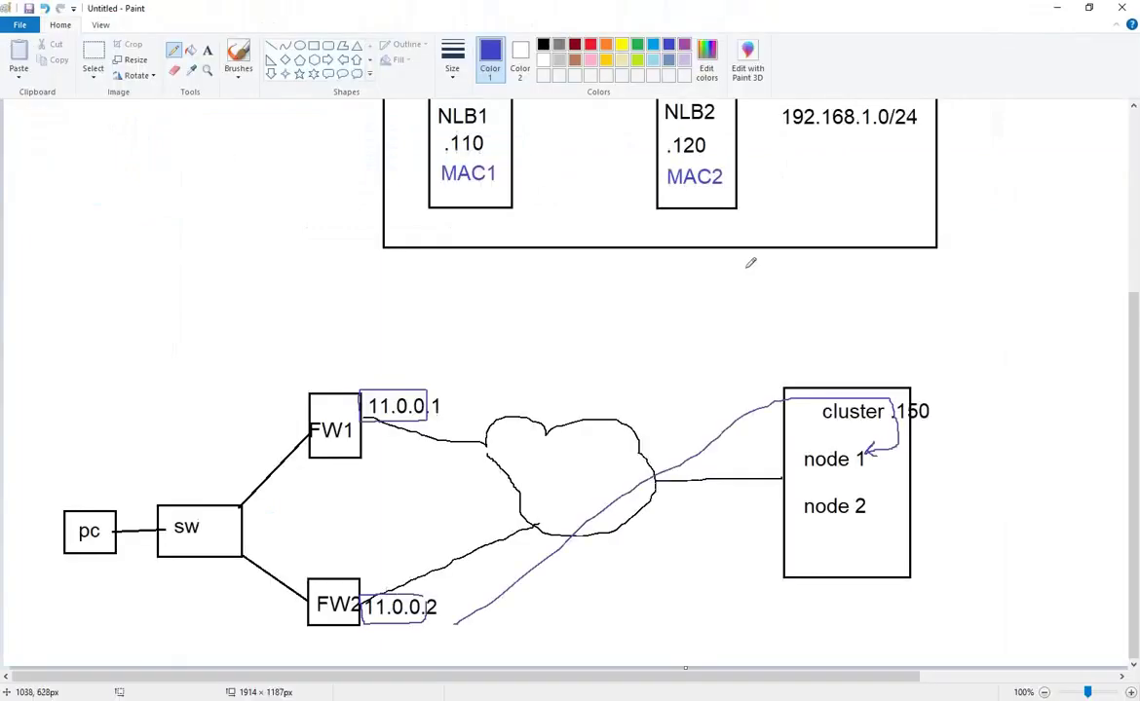
scroll(750, 262, up, 5)
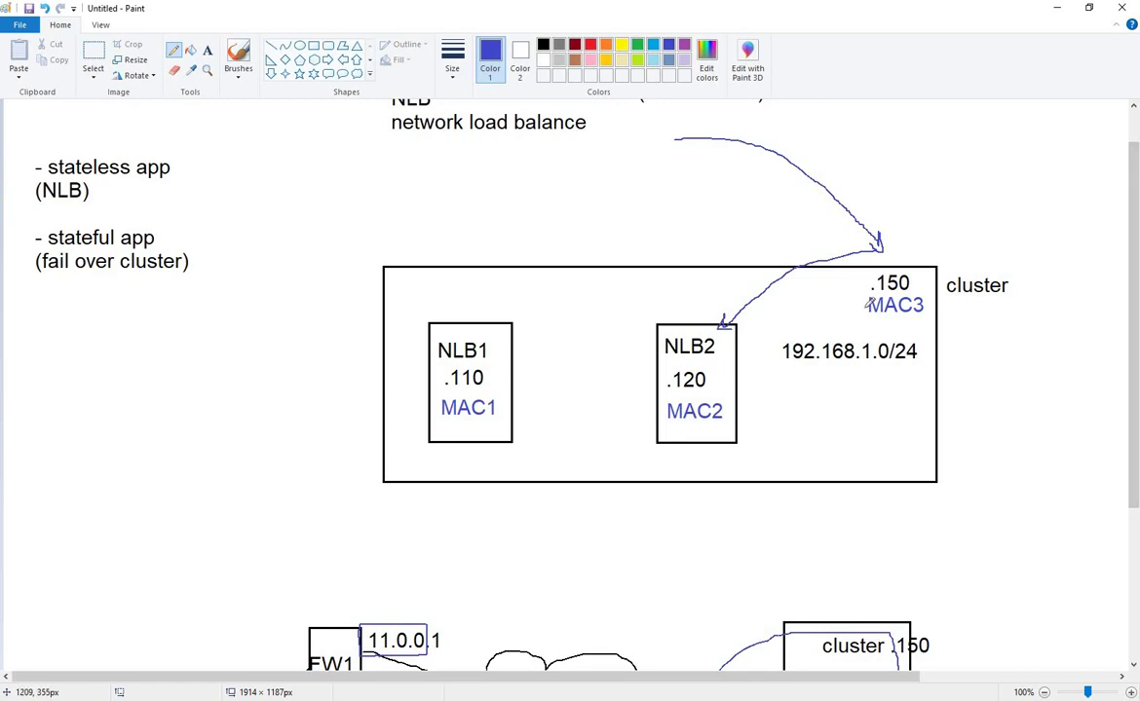
drag(485, 381, 512, 359)
drag(725, 374, 764, 365)
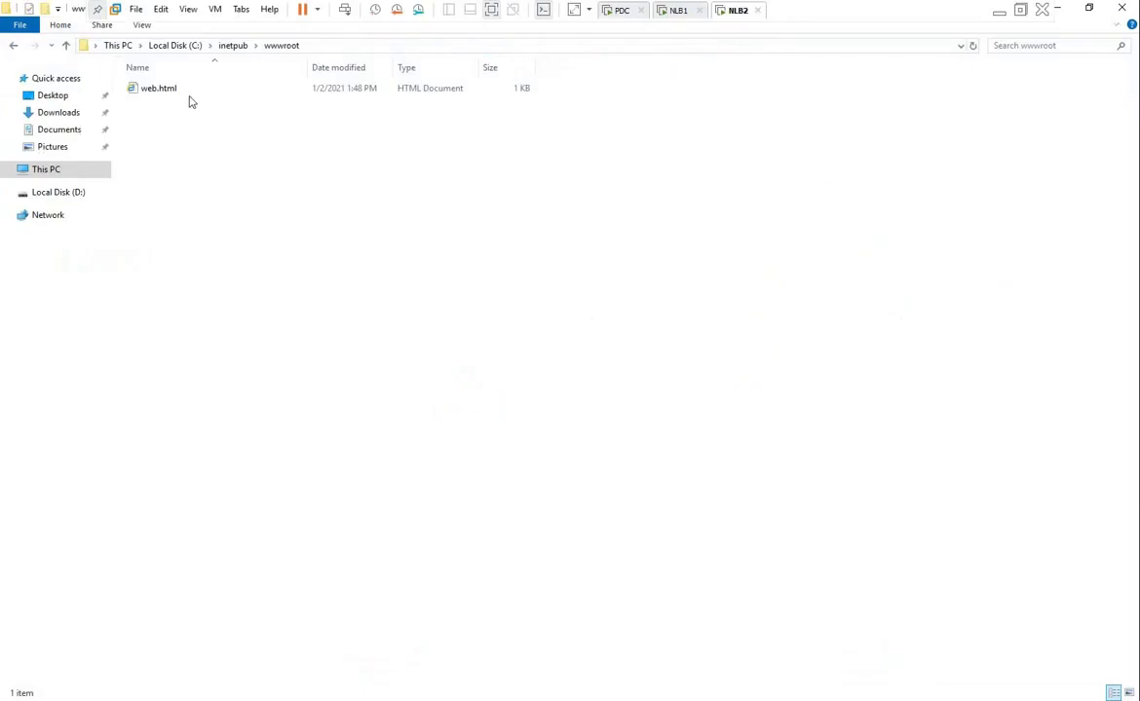
Open NLB2's web.html in Notepad via Open with, without always using Notepad for .html files.
click(173, 88)
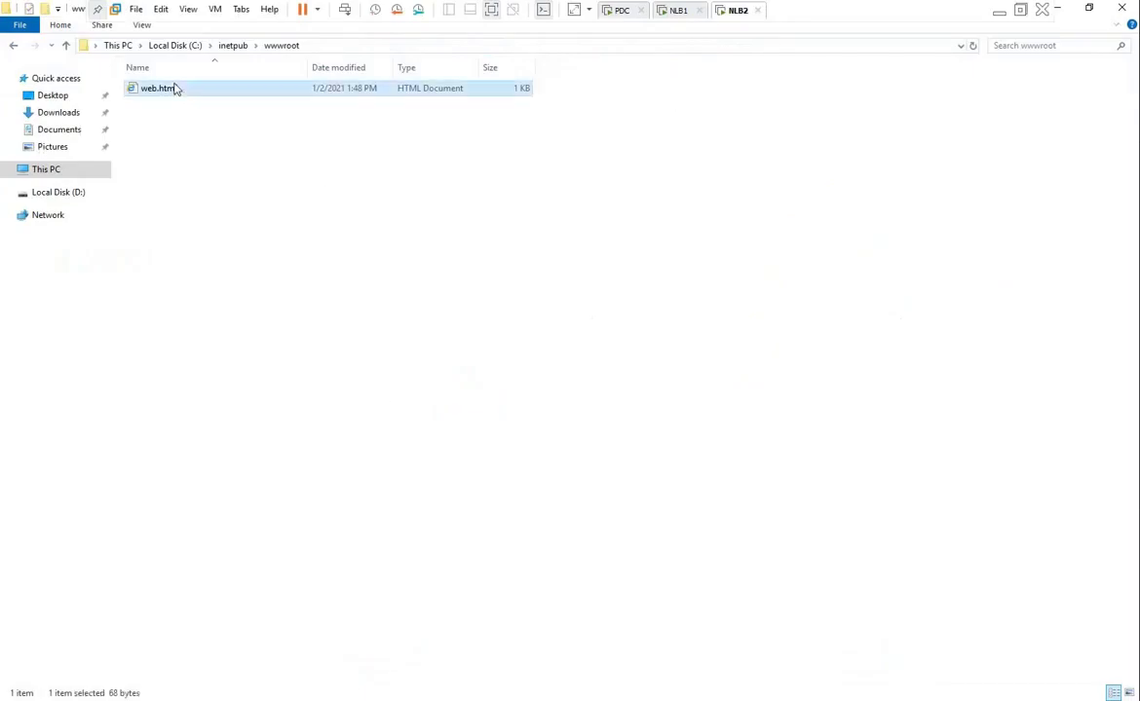
right_click(174, 86)
mouse_move(283, 158)
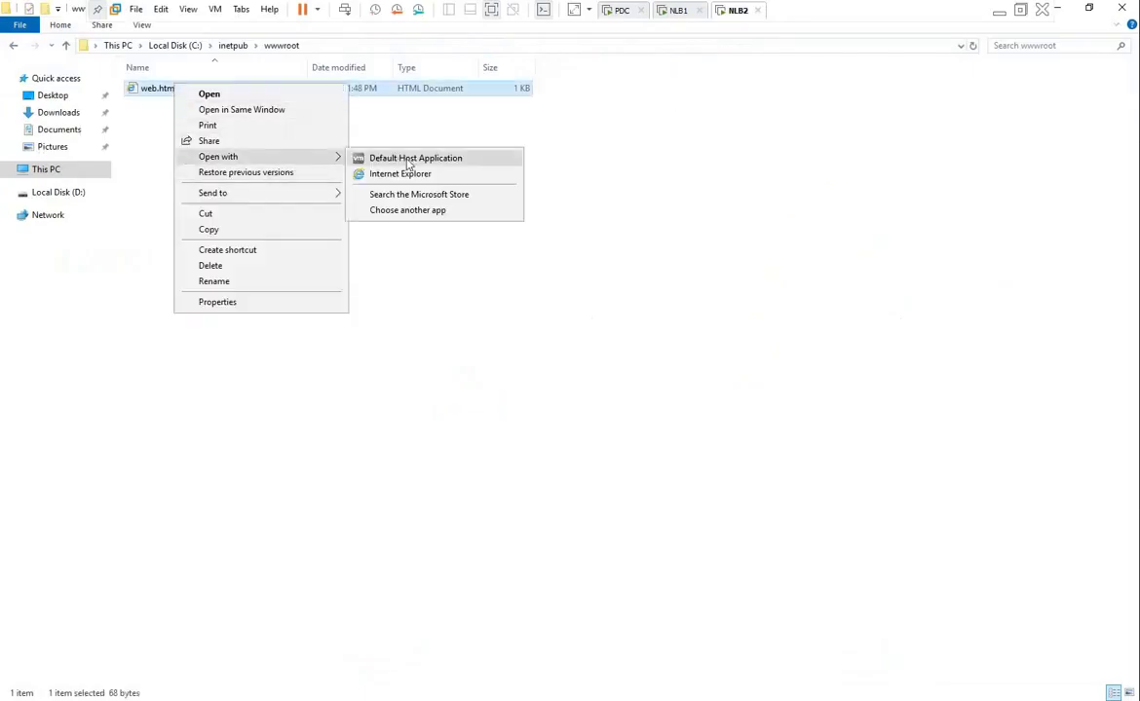
click(421, 211)
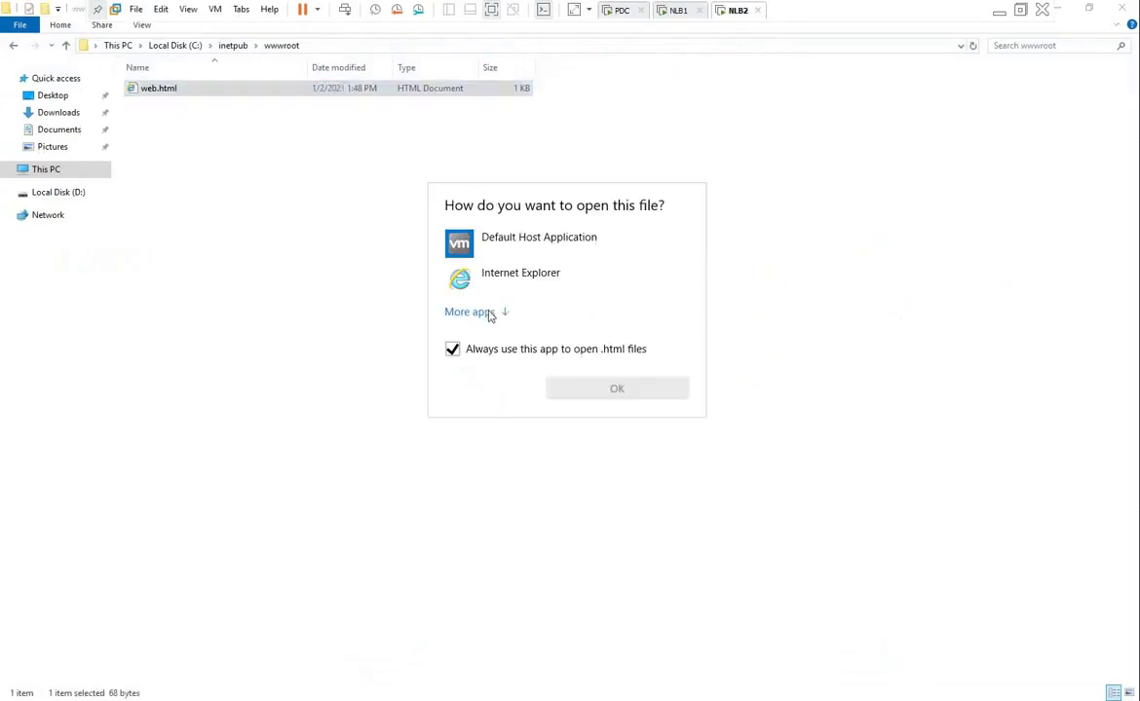
click(476, 314)
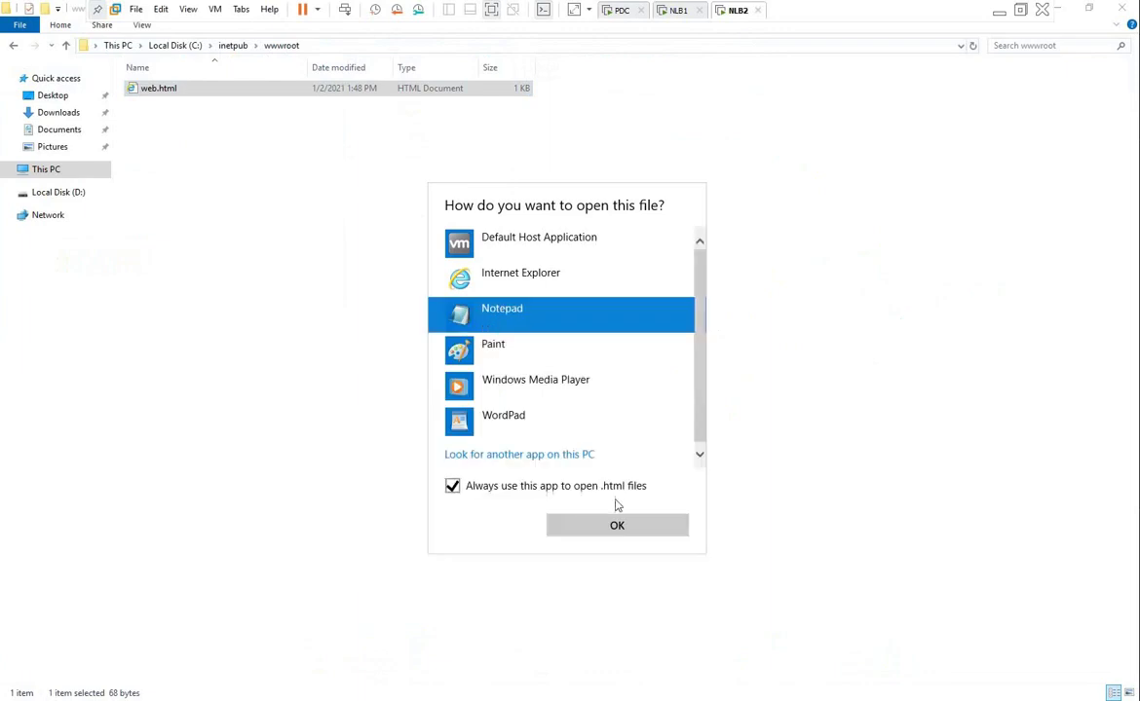
click(526, 490)
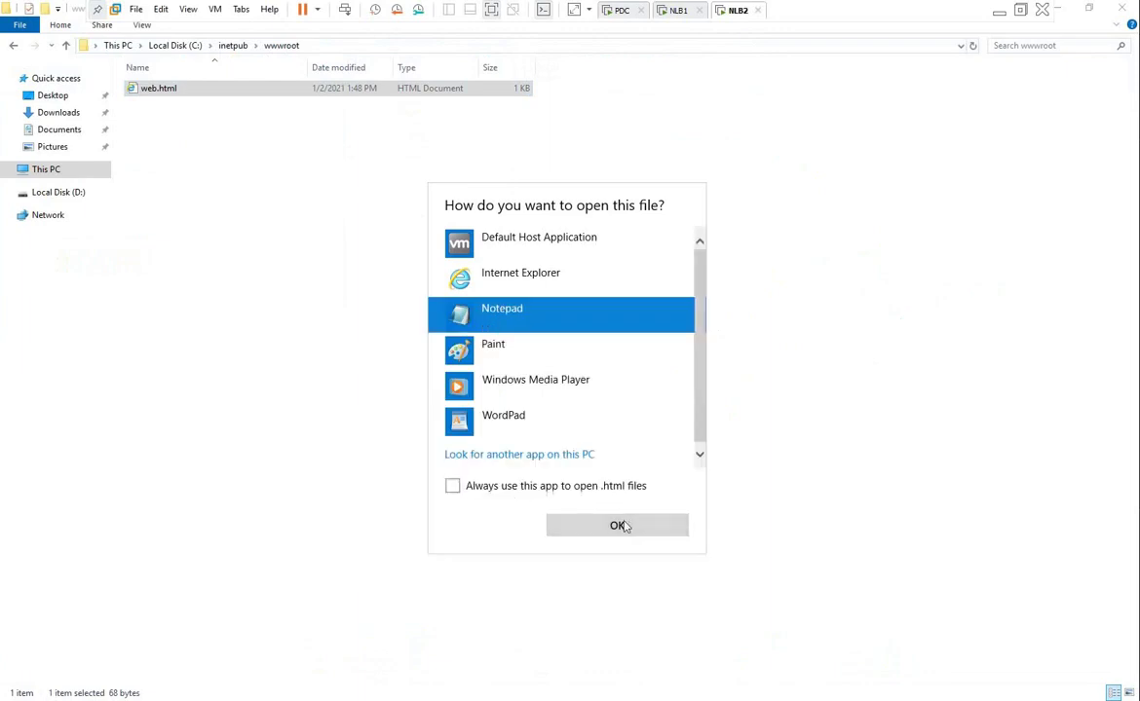
click(616, 525)
Change the page text from 'Hello world 1' to 'Hello world 2' and close Notepad.
drag(312, 136, 319, 137)
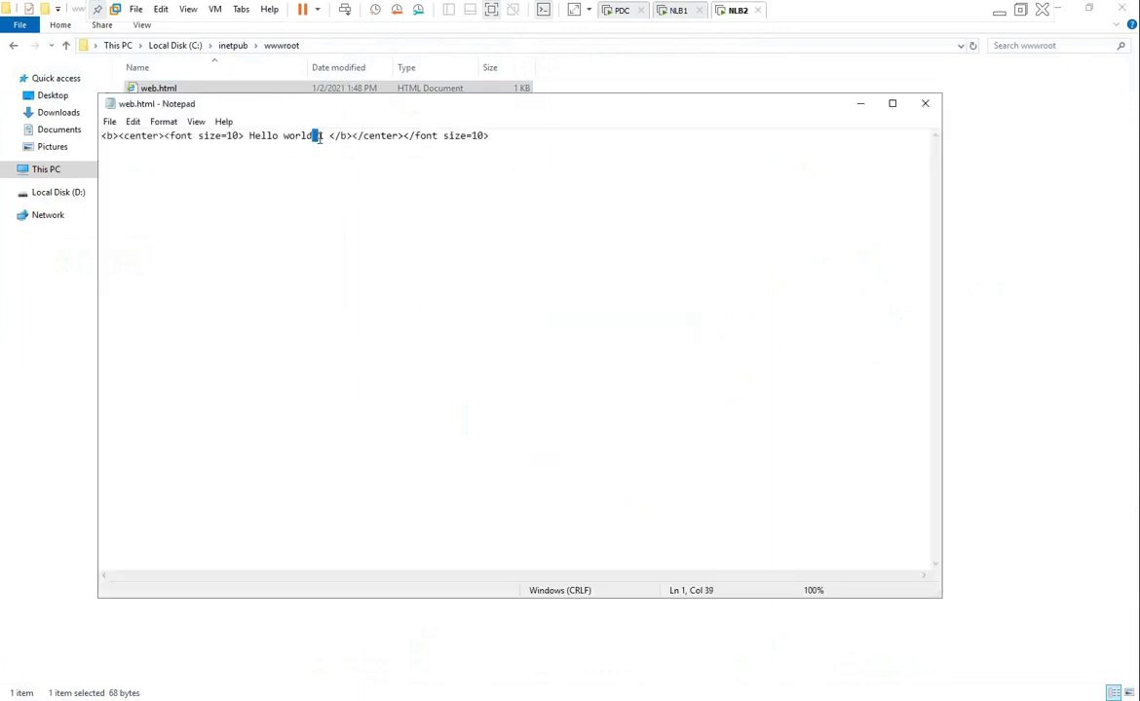
key(BackSpace)
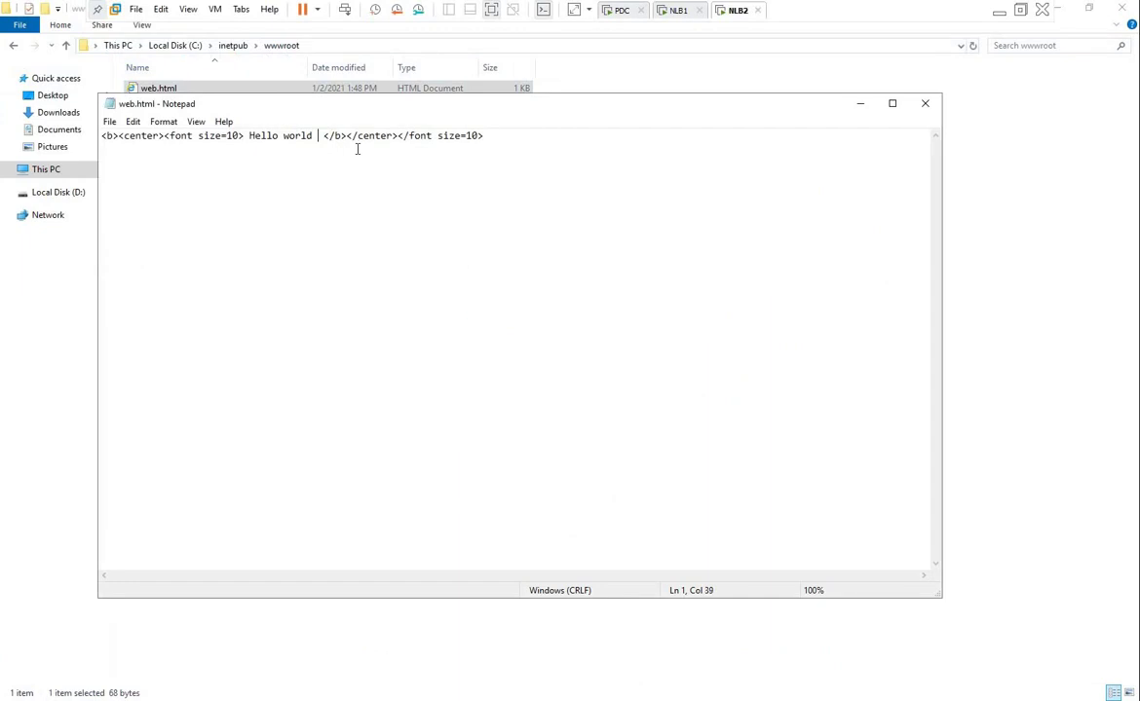
text(2)
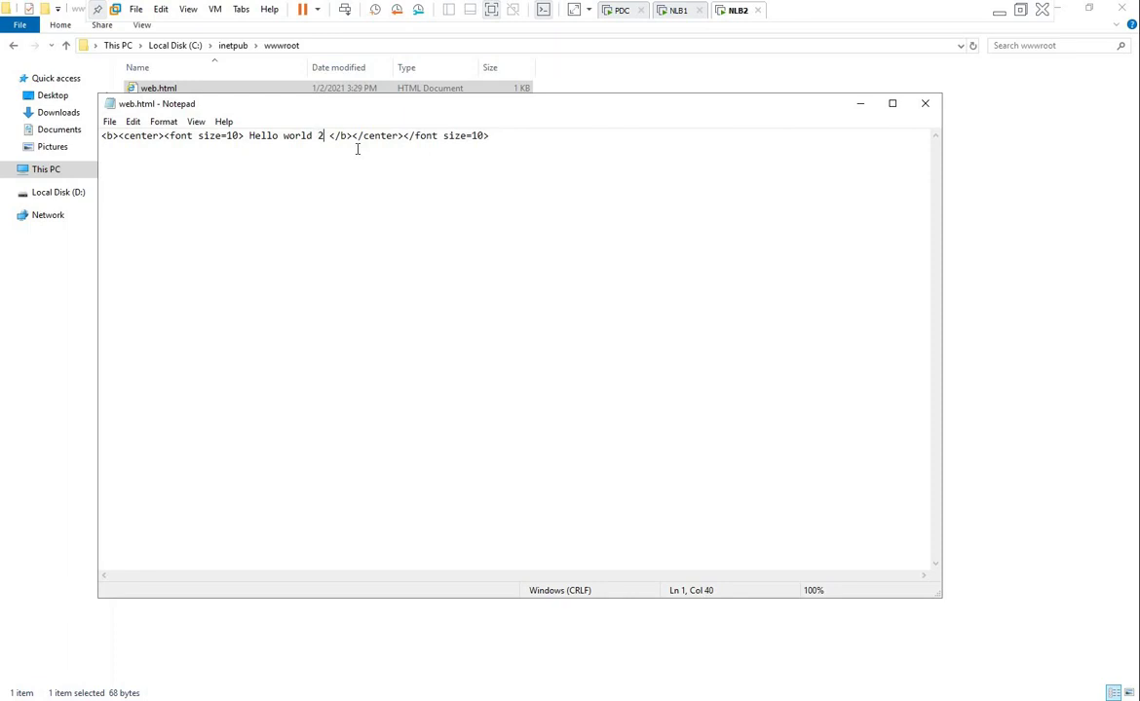
click(925, 103)
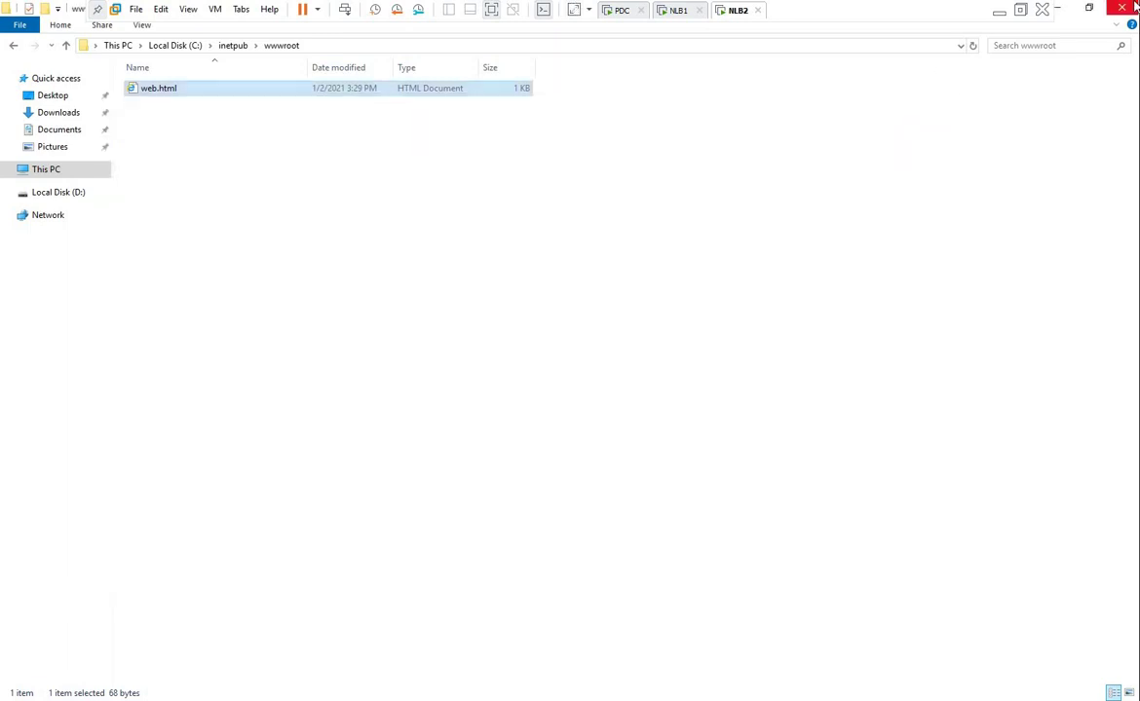
Close File Explorer and start adding a new IIS website named 'web' under Sites.
click(1130, 7)
right_click(55, 139)
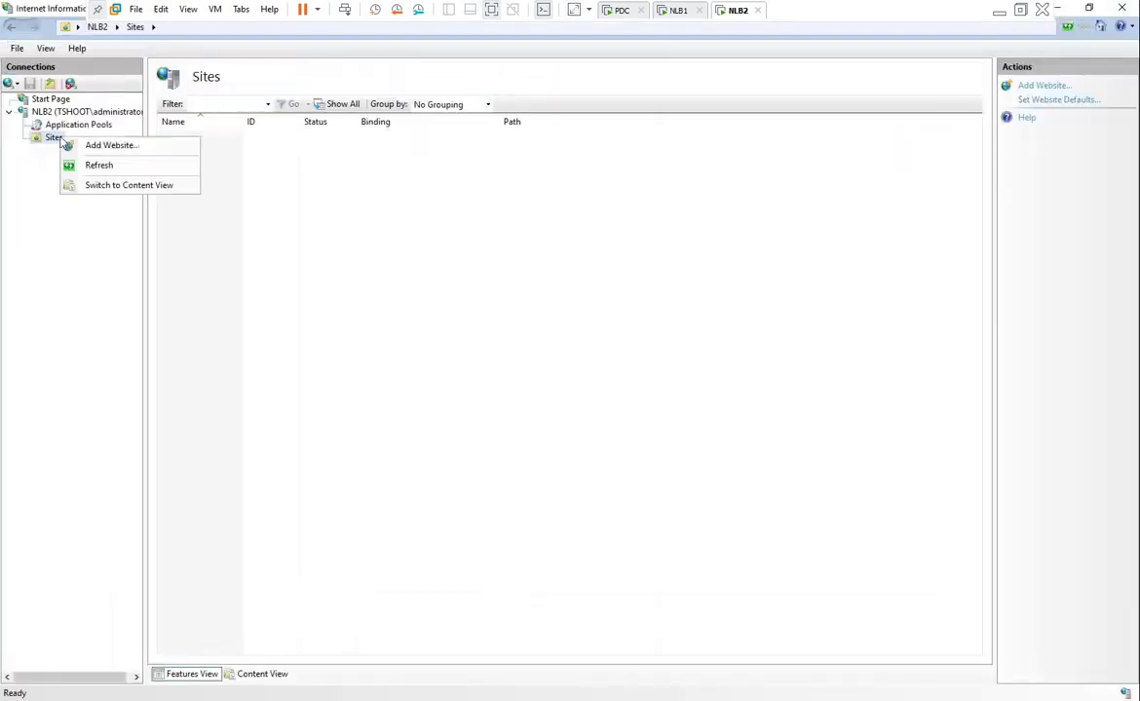
click(109, 145)
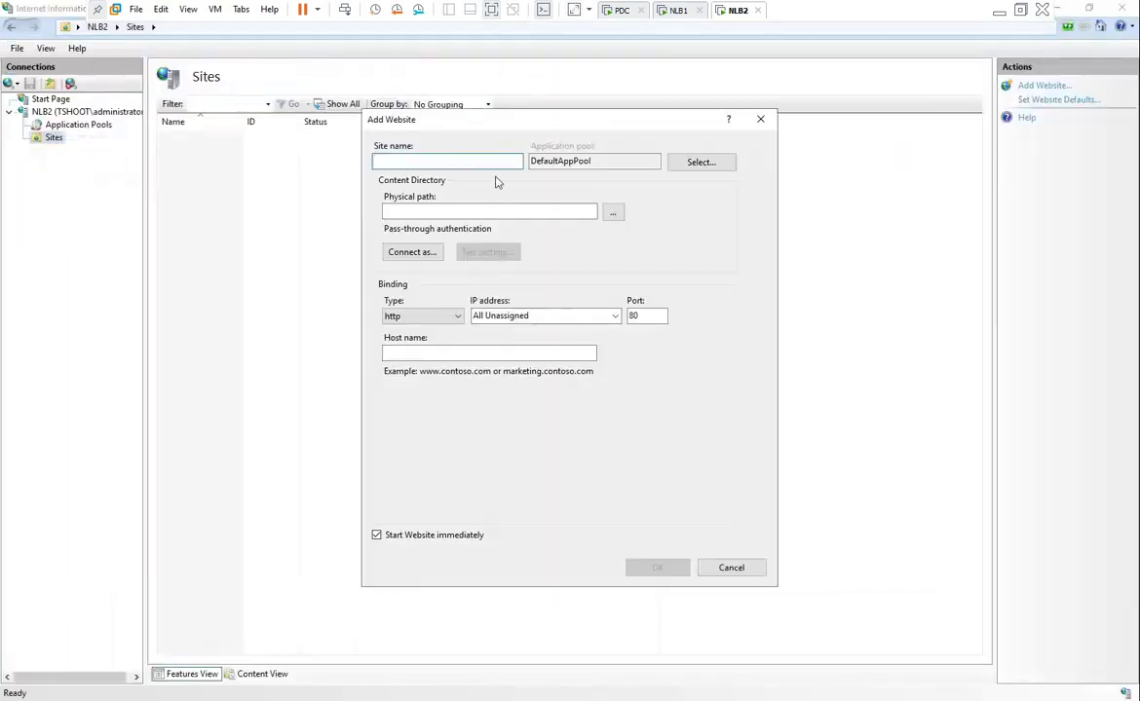
text(web)
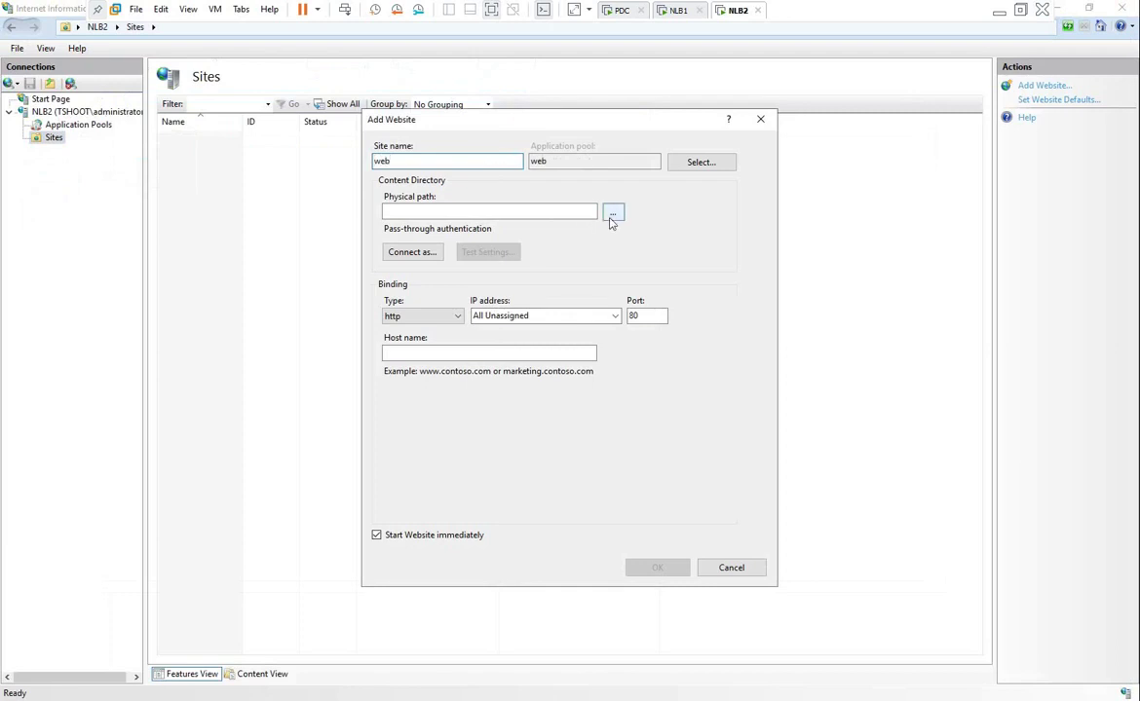
Set the site's physical path to C:\inetpub\wwwroot.
click(612, 213)
scroll(553, 380, down, 2)
double_click(539, 347)
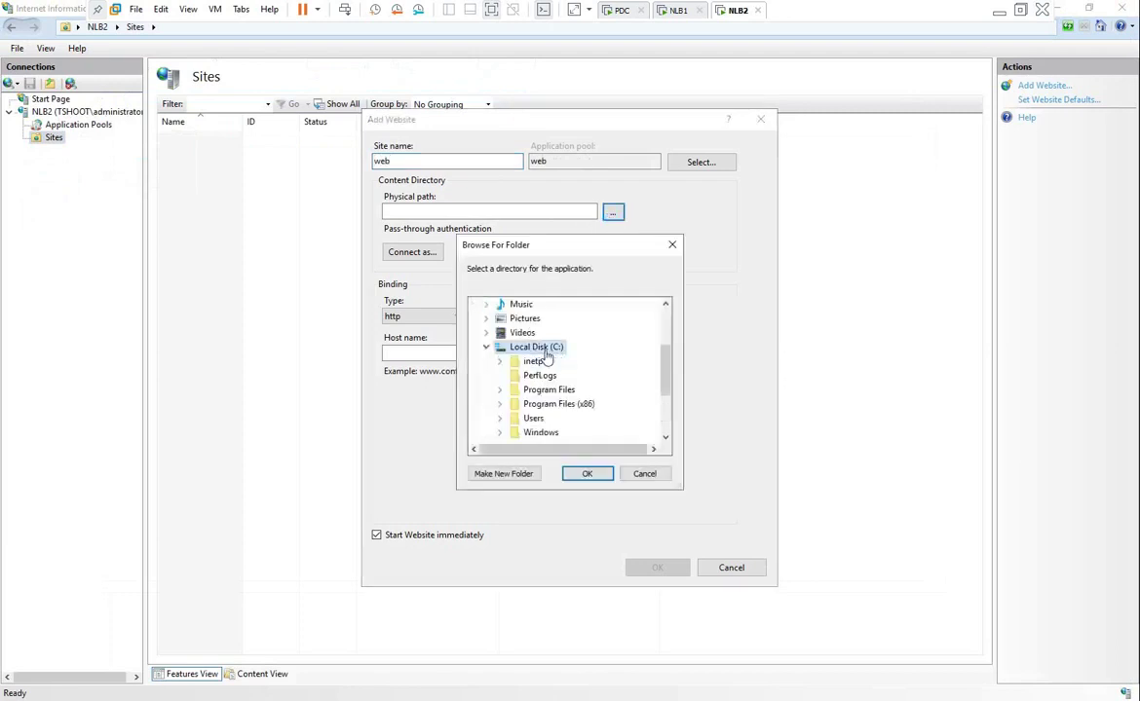
double_click(542, 362)
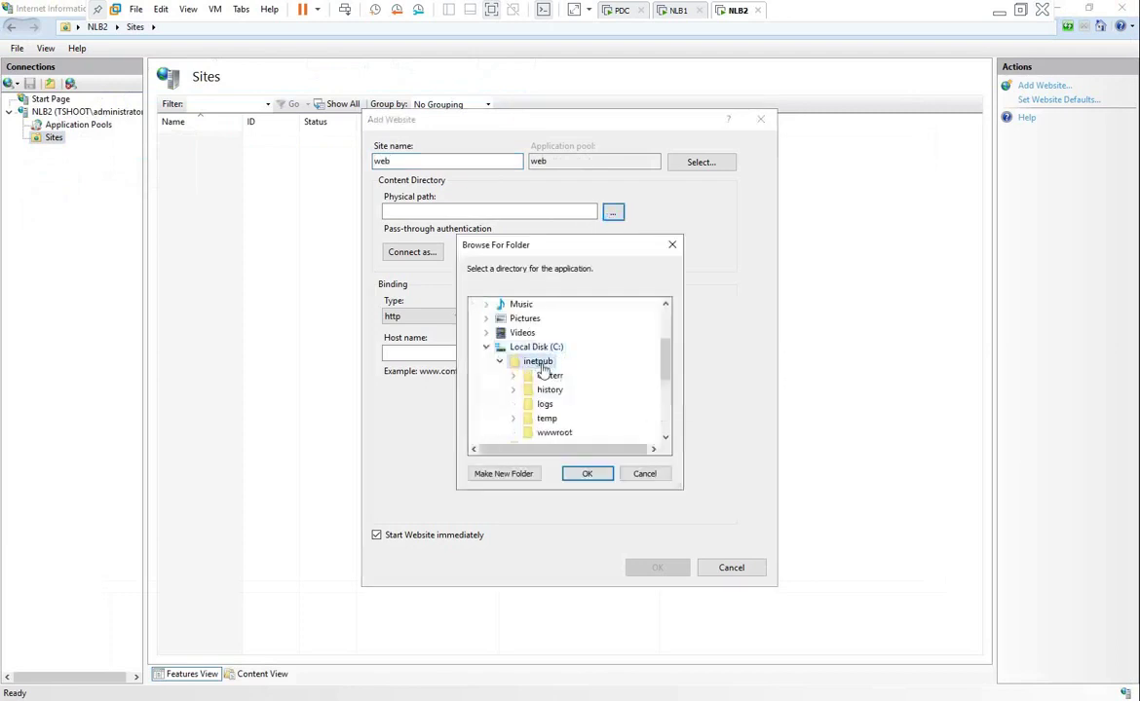
click(557, 433)
click(584, 474)
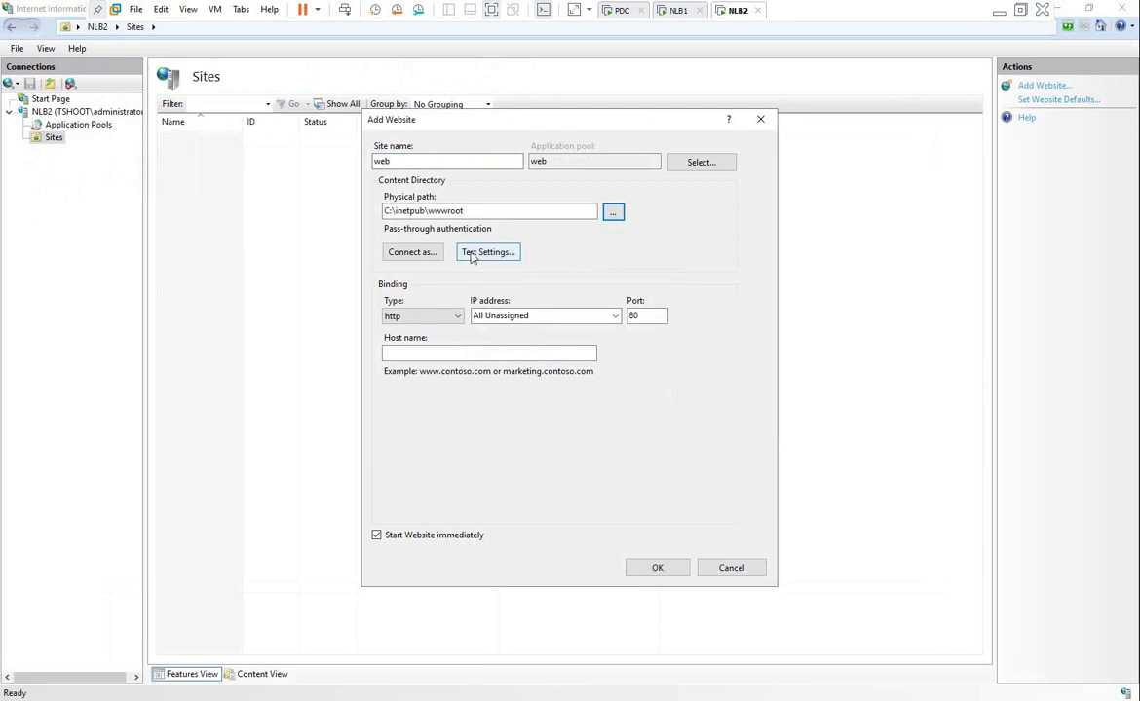
Bind the site to IP 192.168.1.150 on port 80 and create it.
click(611, 317)
click(537, 352)
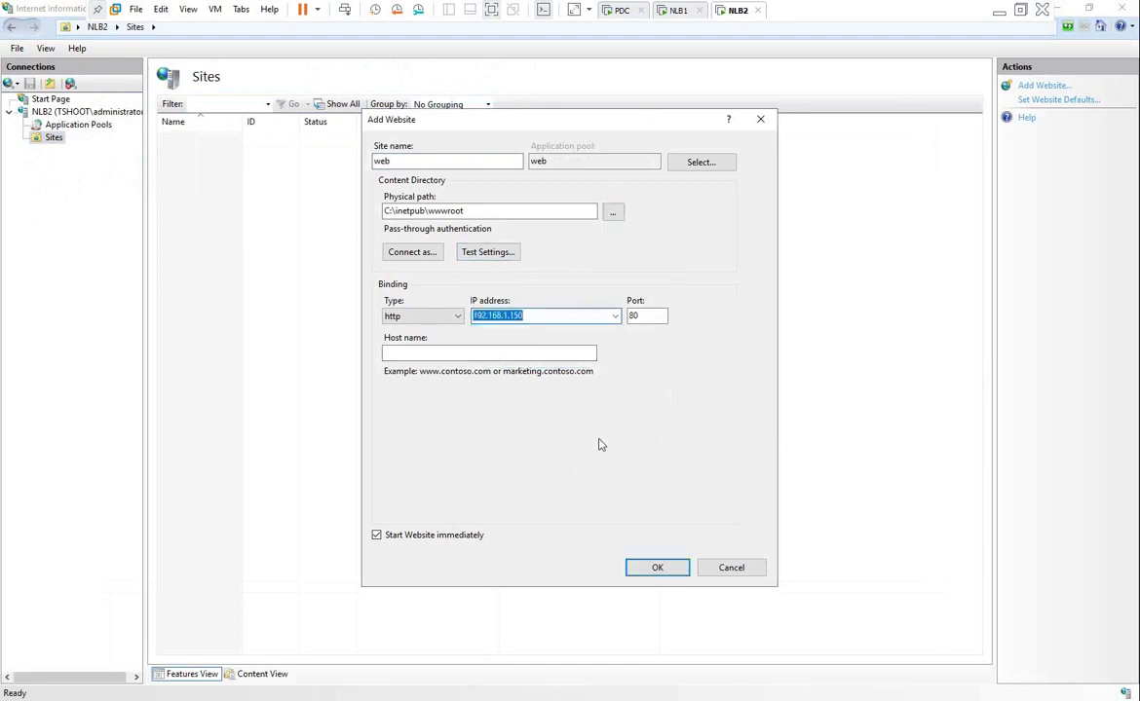
click(657, 571)
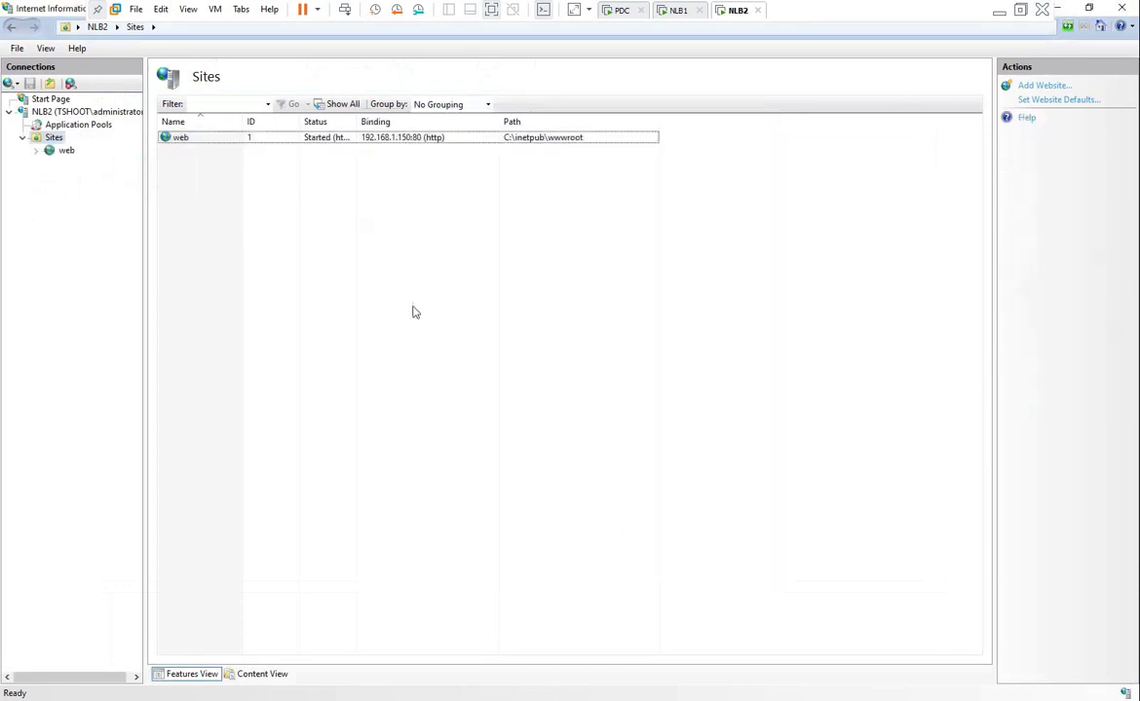
Sign in to the PDC server with the administrator password and open Server Manager's Tools menu.
click(619, 9)
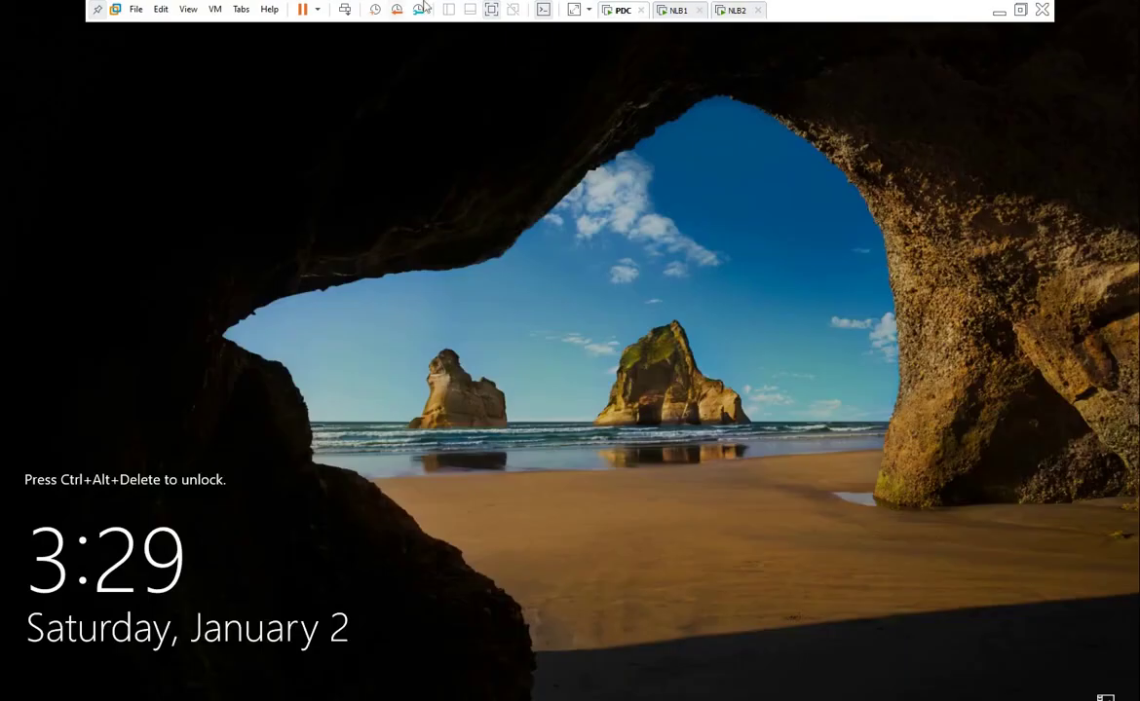
click(346, 11)
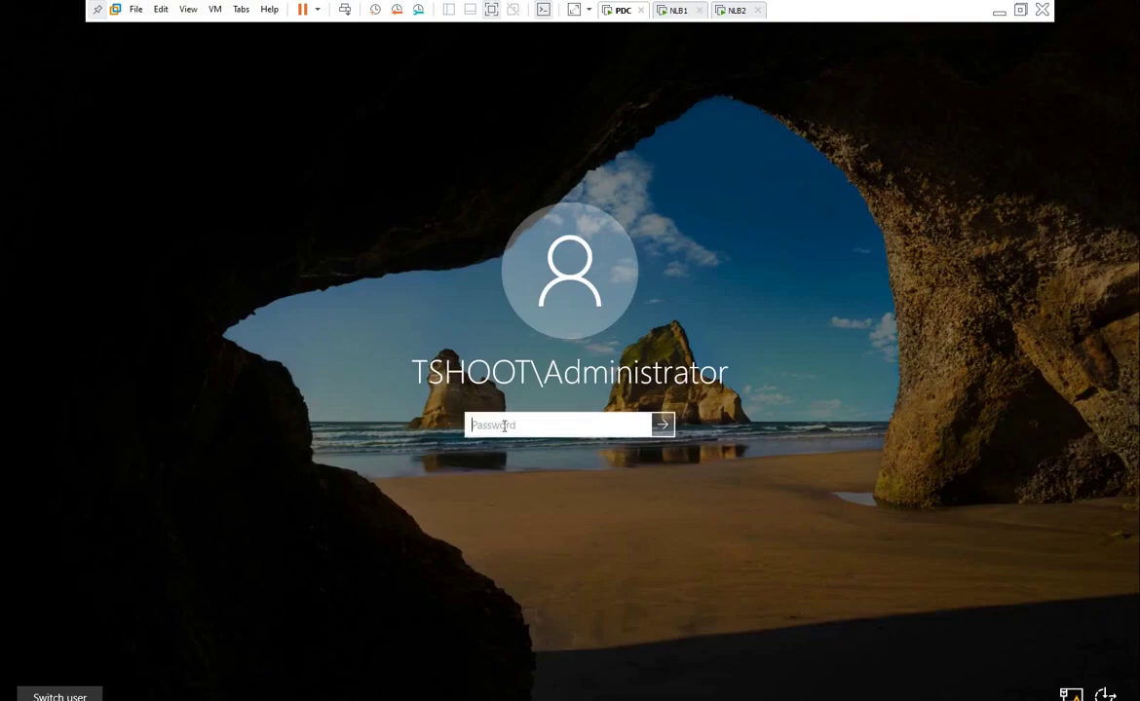
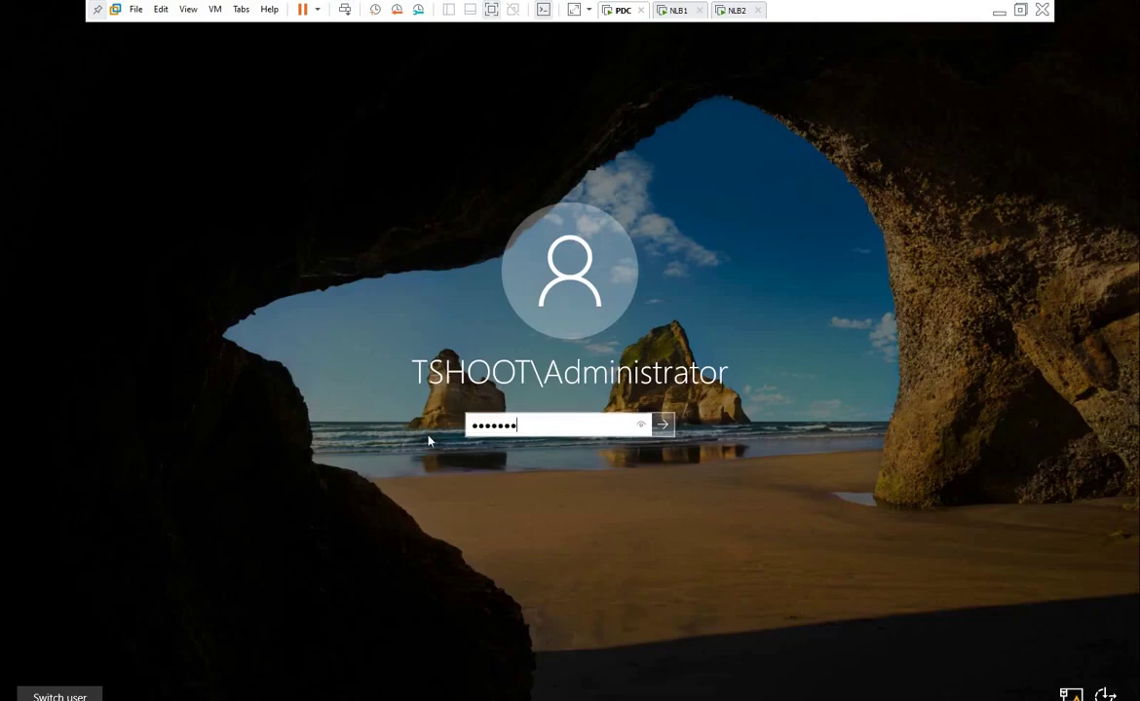
key(Return)
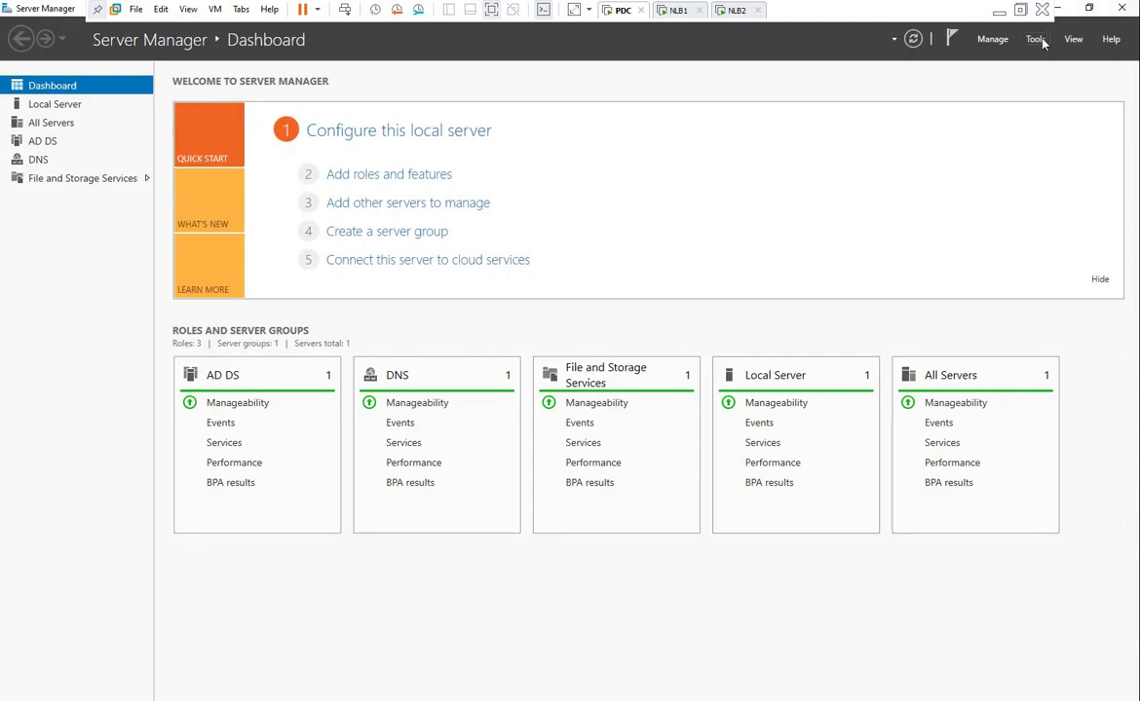
click(1034, 39)
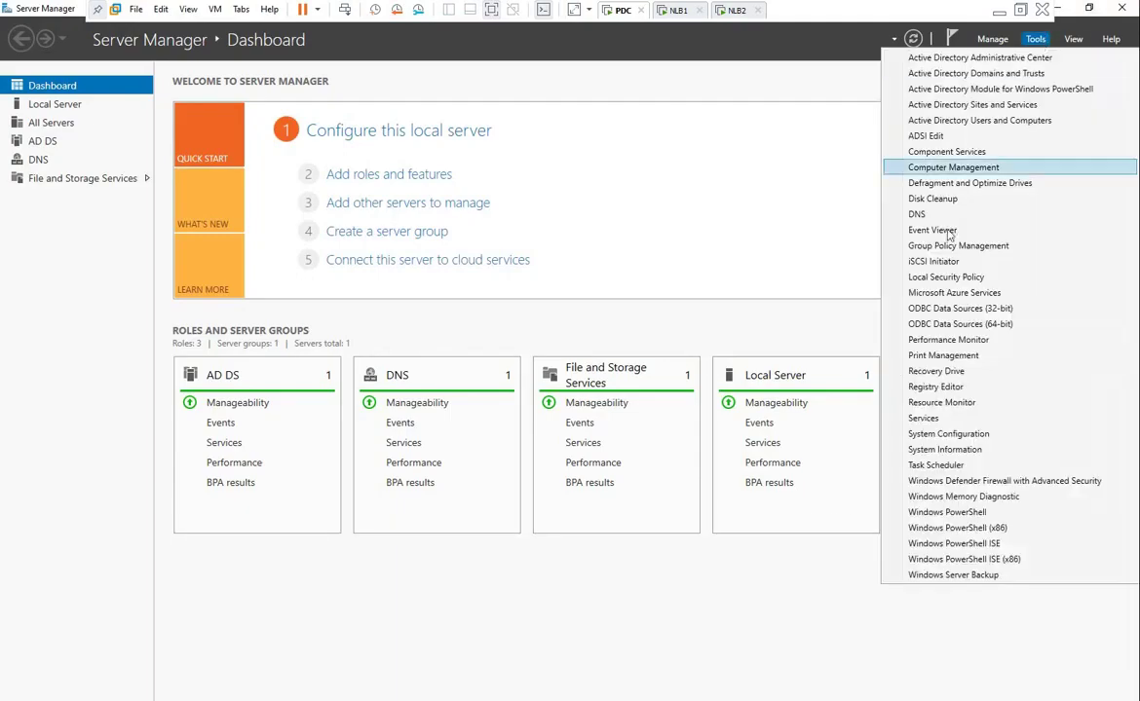